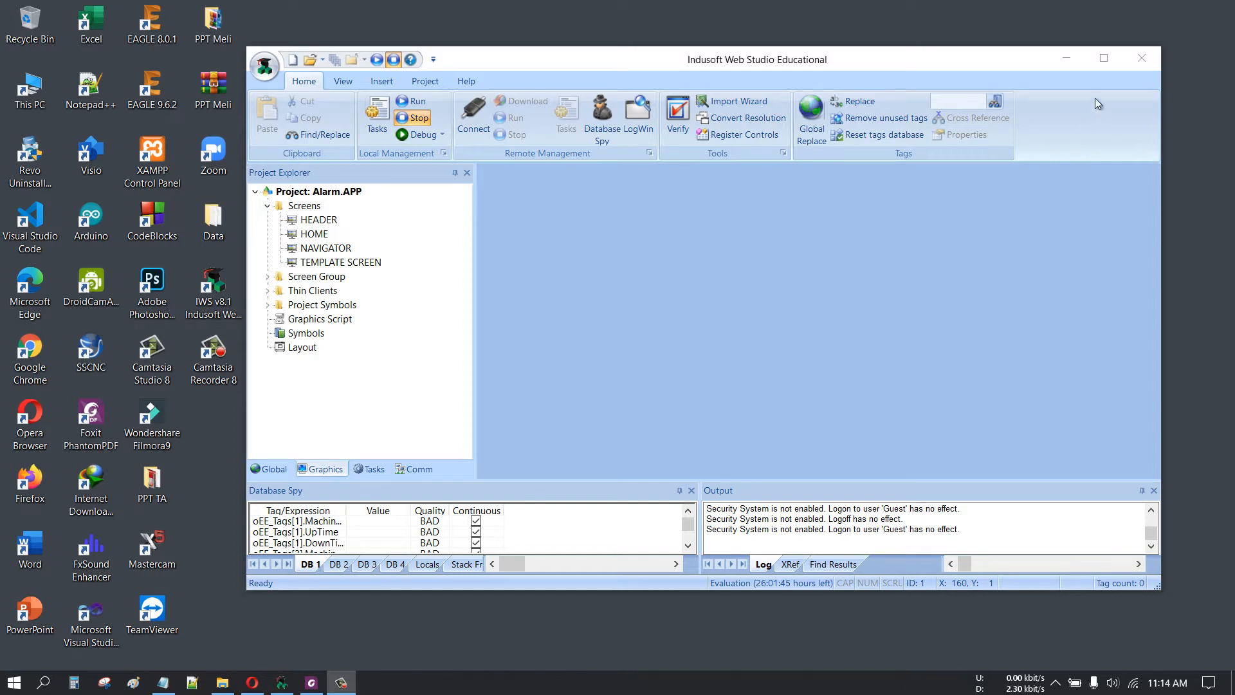
# Step: Examine the existing HEADER, HOME, NAVIGATOR and TEMPLATE SCREEN screens, closing them after viewing
pyautogui.click(1105, 59)
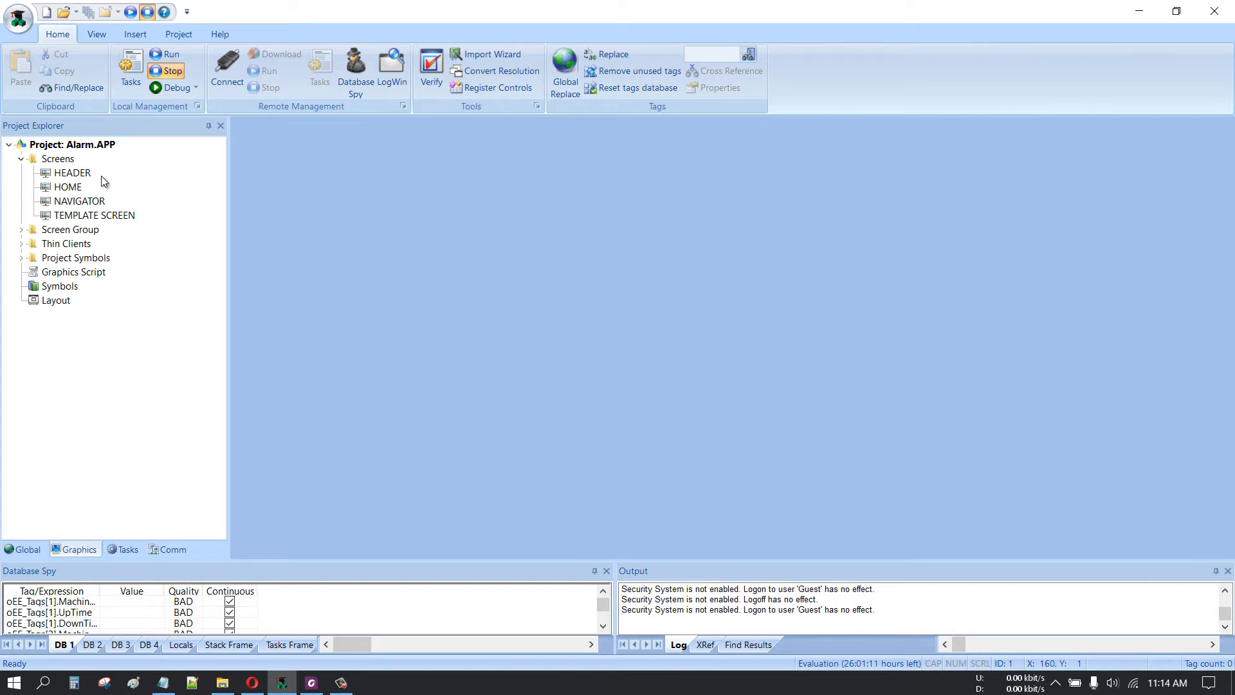
pyautogui.doubleClick(71, 174)
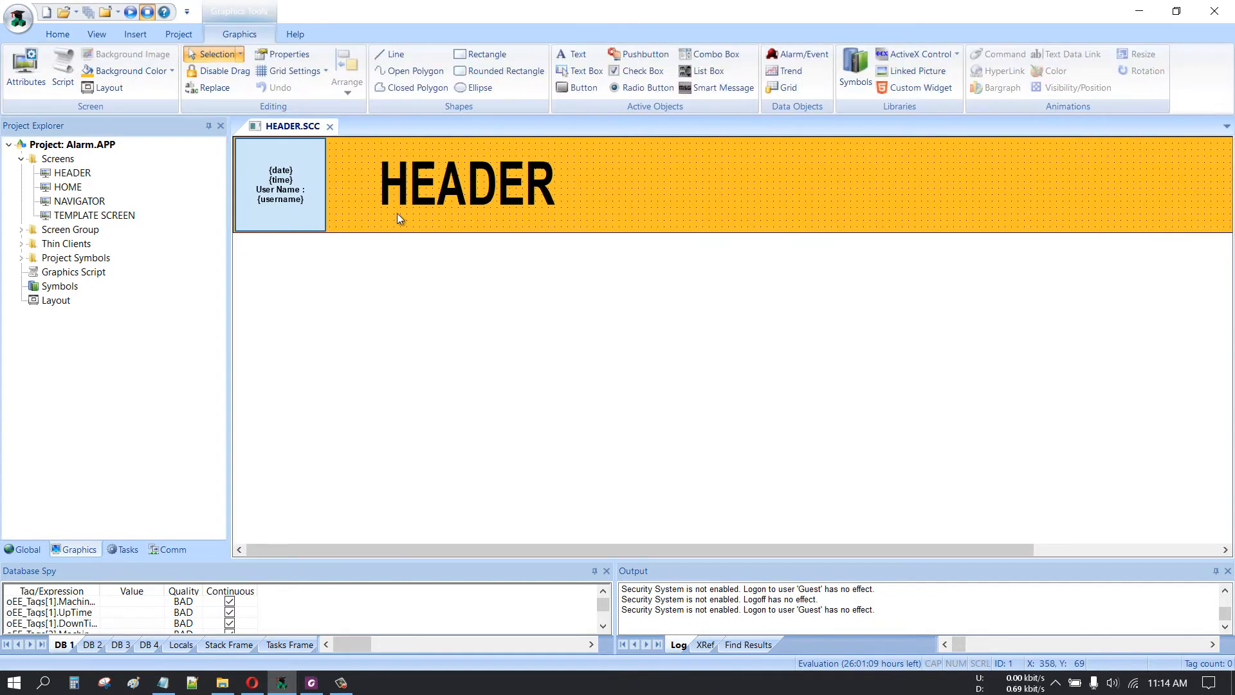
pyautogui.doubleClick(68, 187)
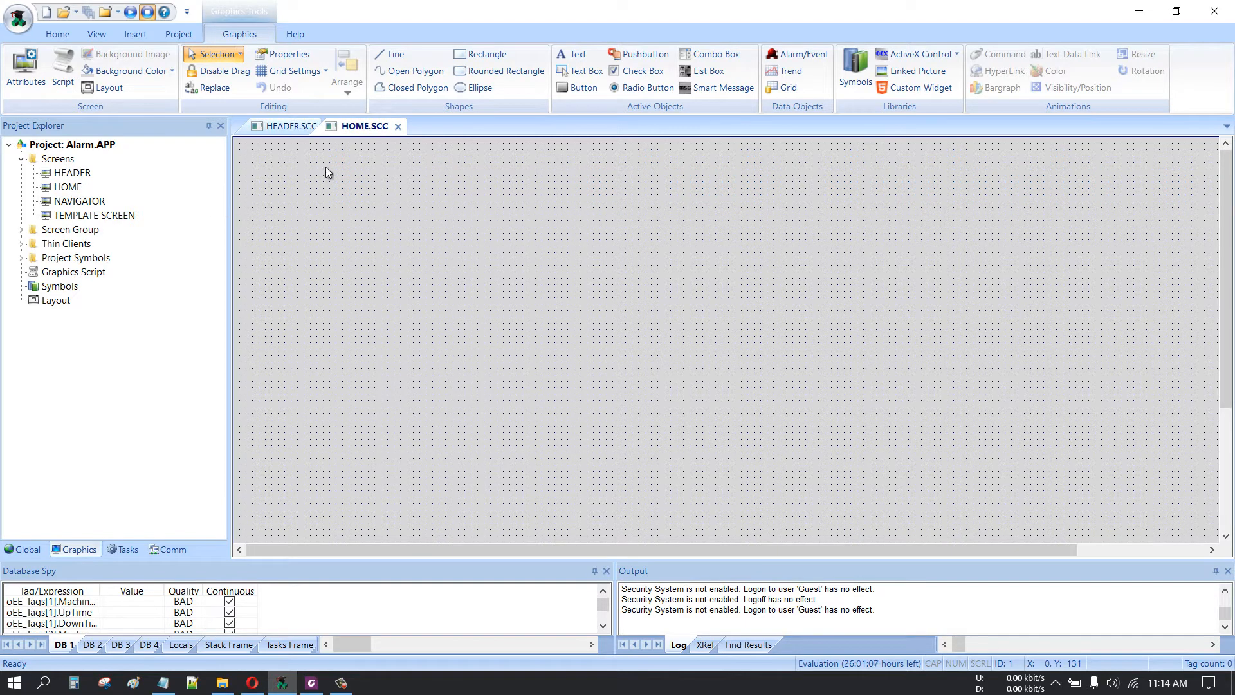
pyautogui.doubleClick(66, 201)
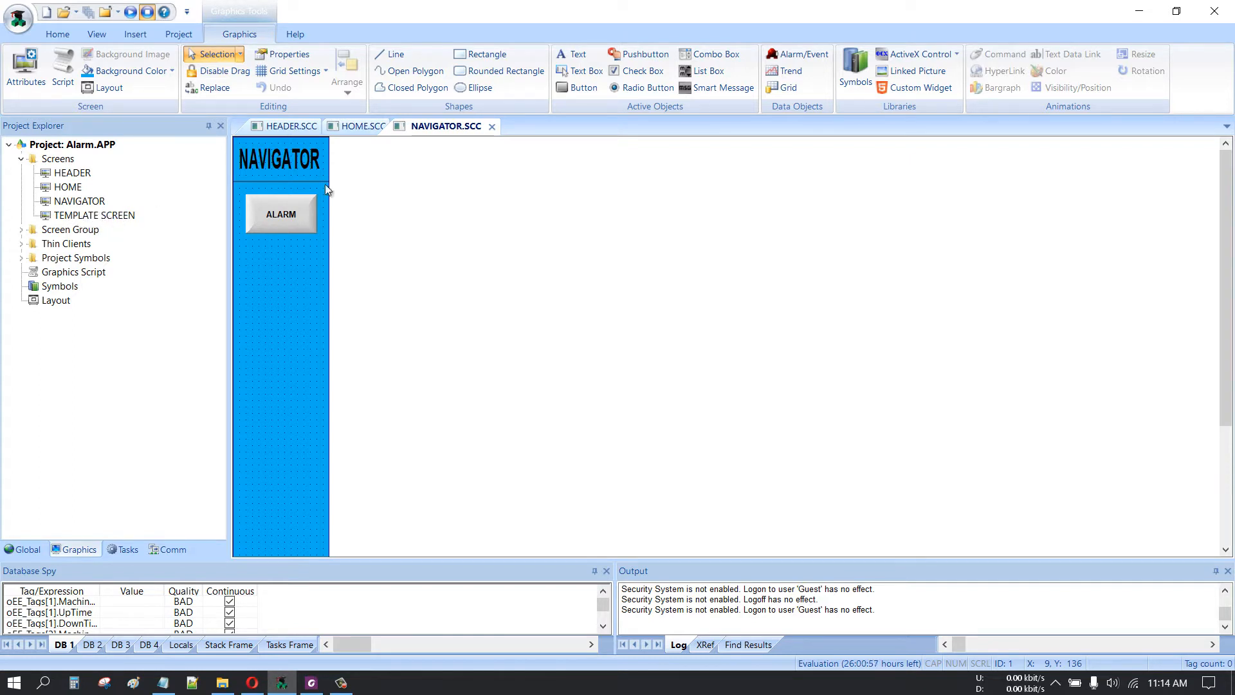
pyautogui.click(492, 127)
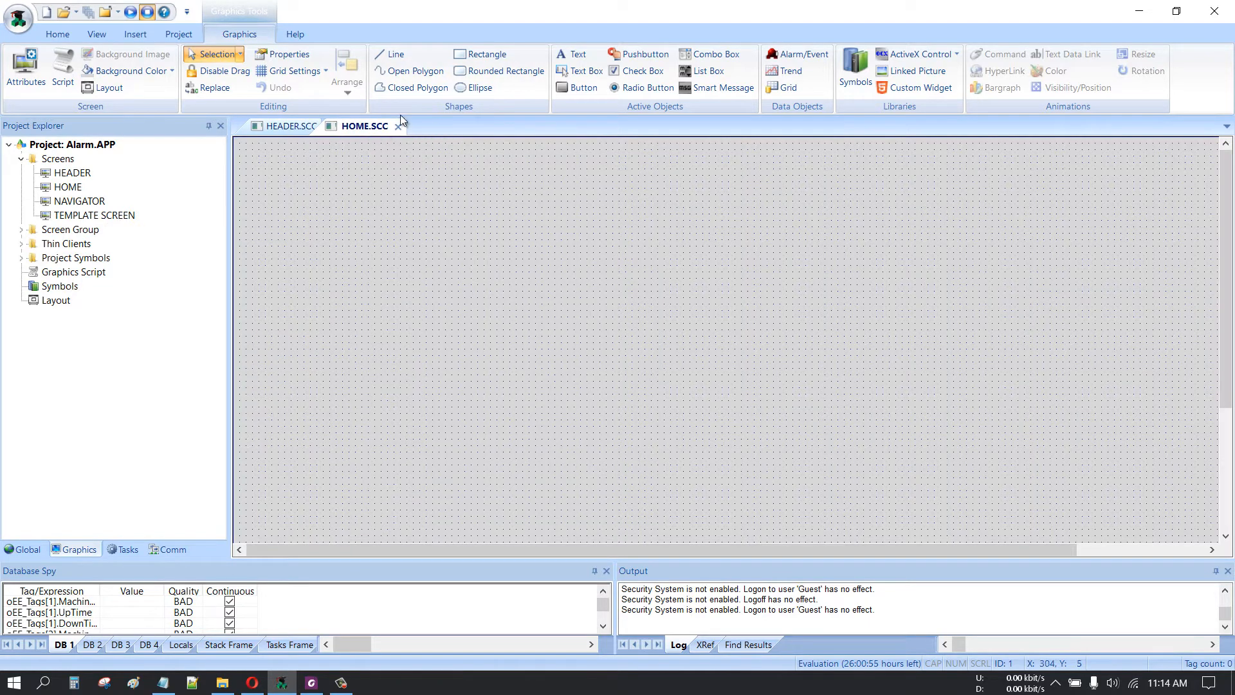
pyautogui.click(391, 127)
pyautogui.click(330, 127)
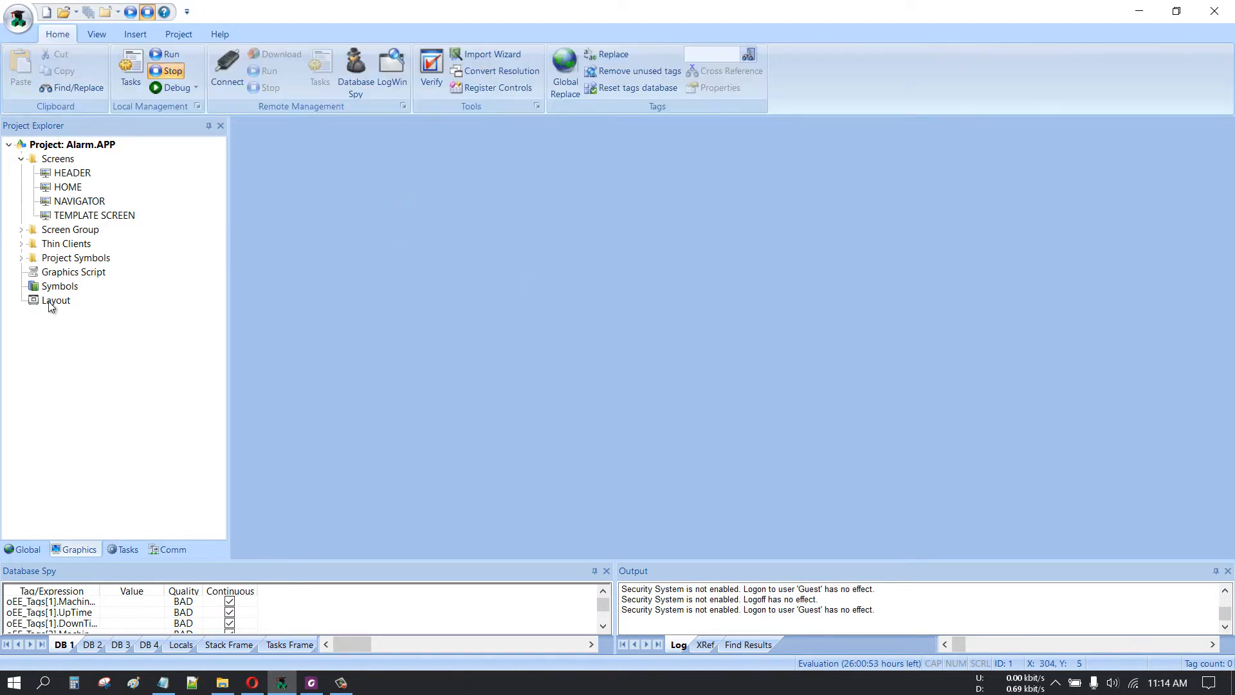
pyautogui.doubleClick(104, 218)
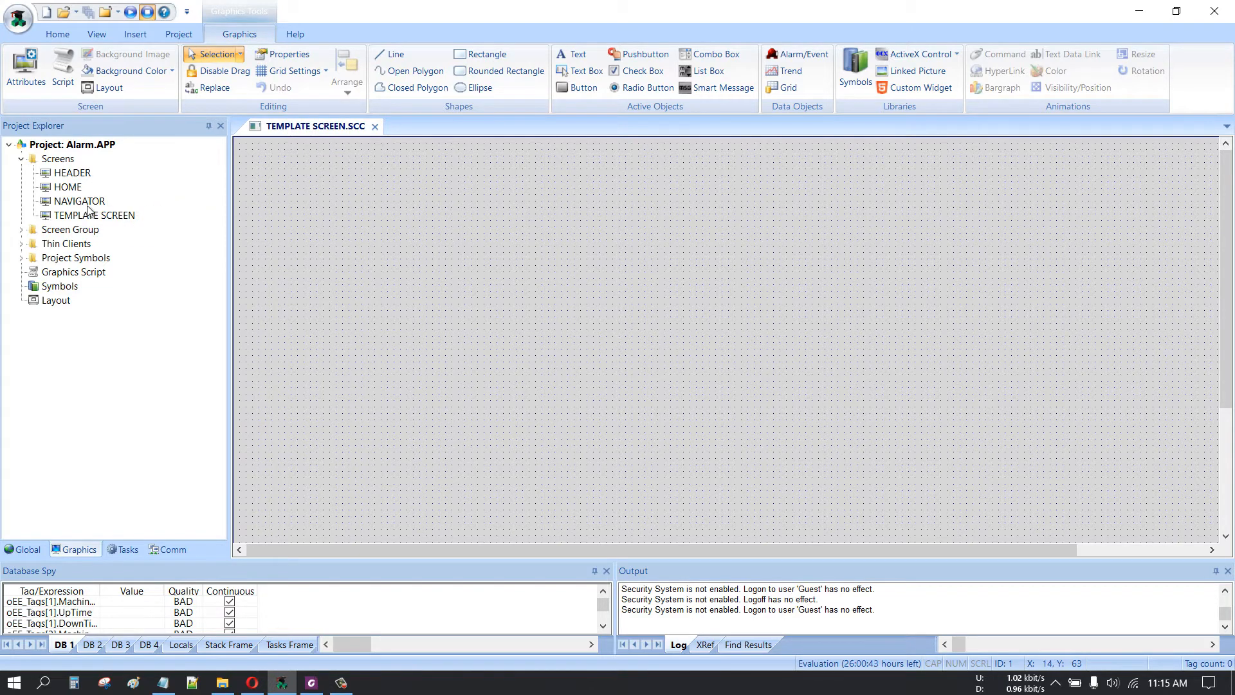
pyautogui.click(374, 127)
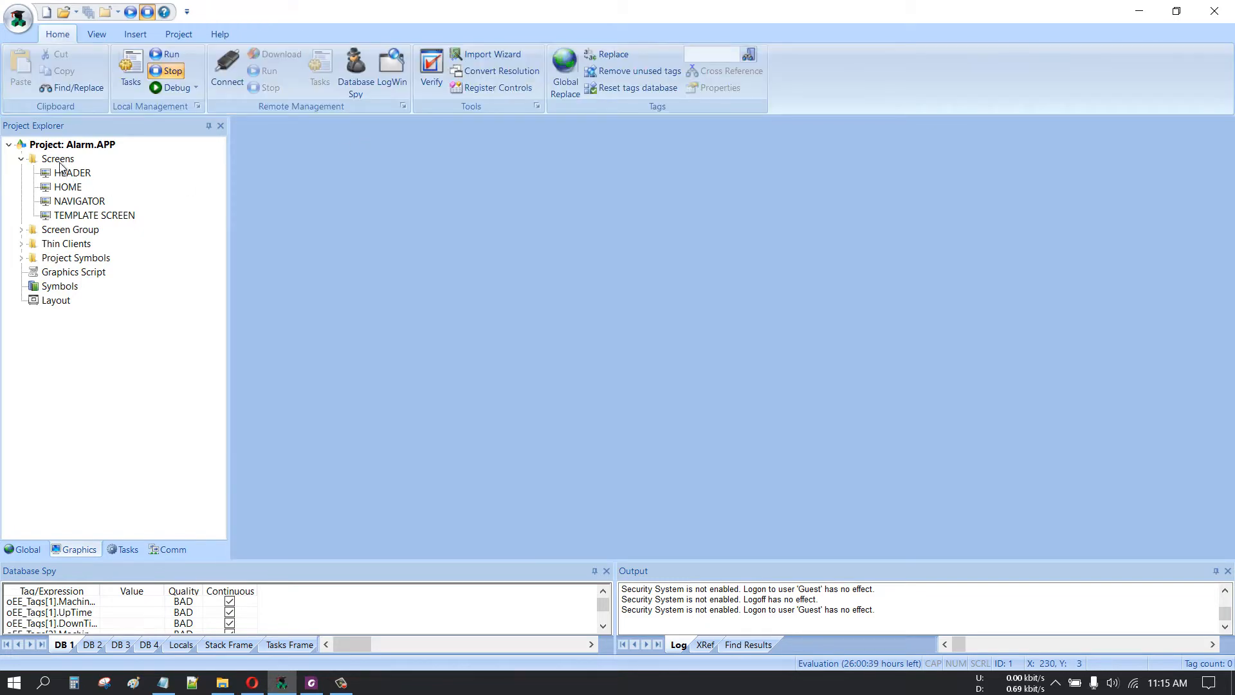
pyautogui.rightClick(60, 163)
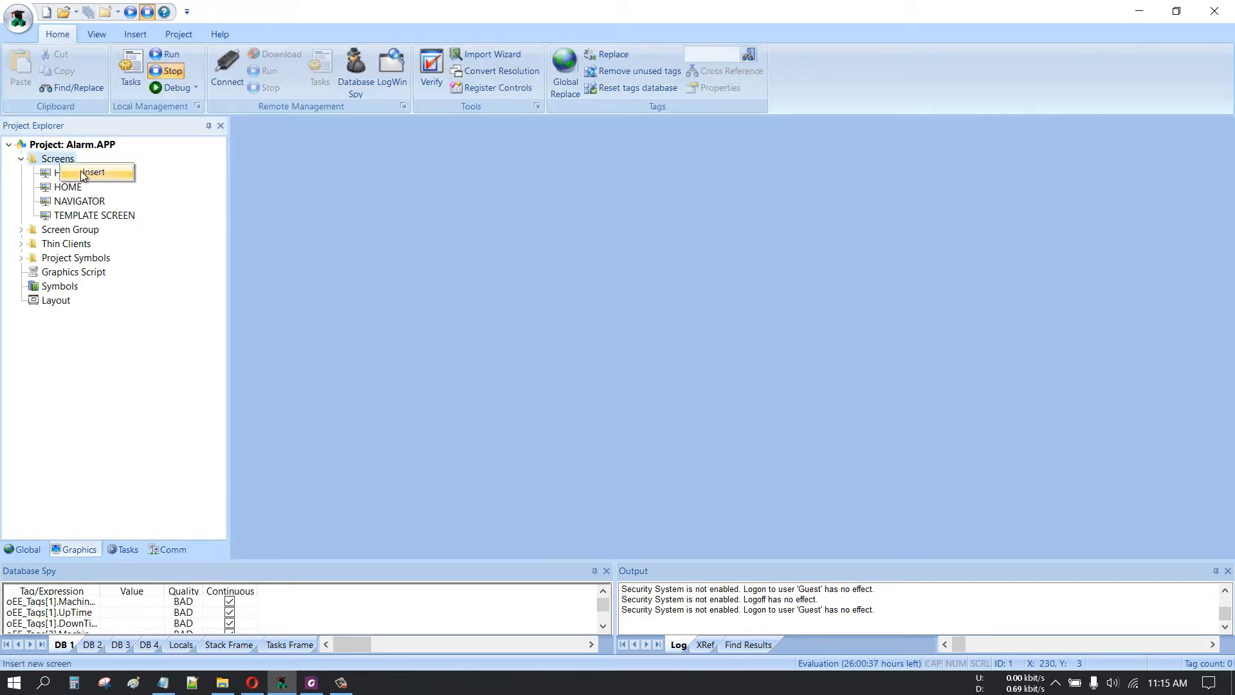
pyautogui.click(83, 174)
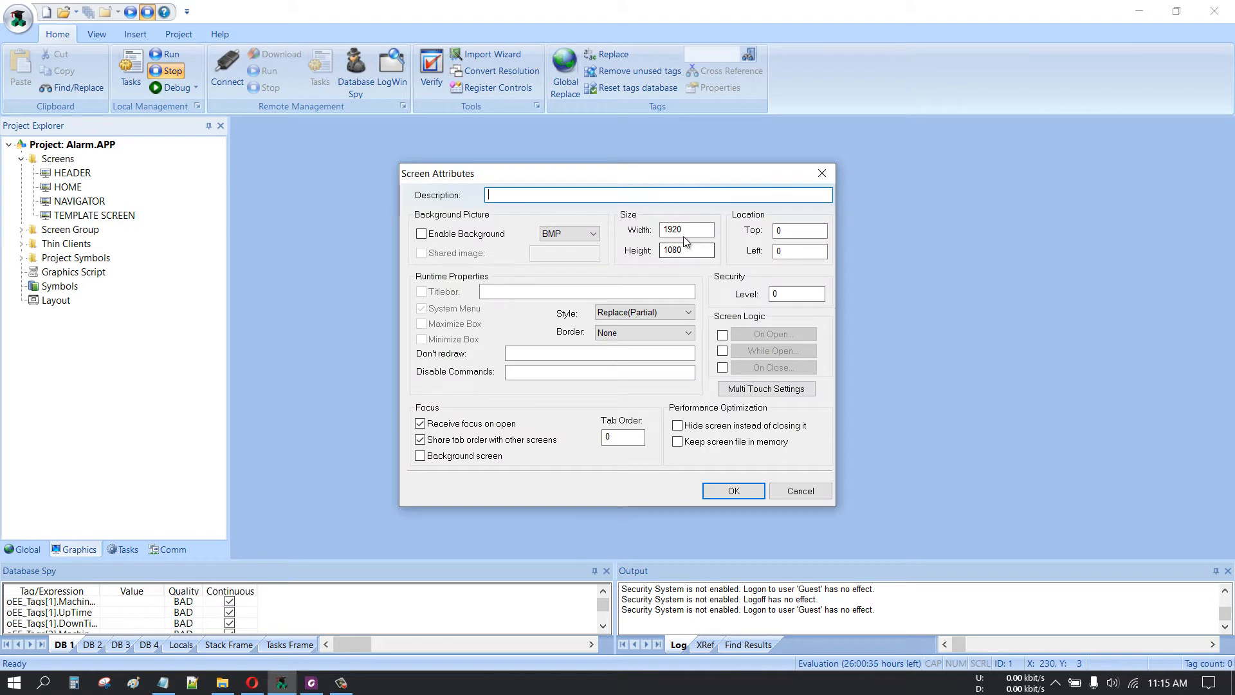
pyautogui.click(793, 231)
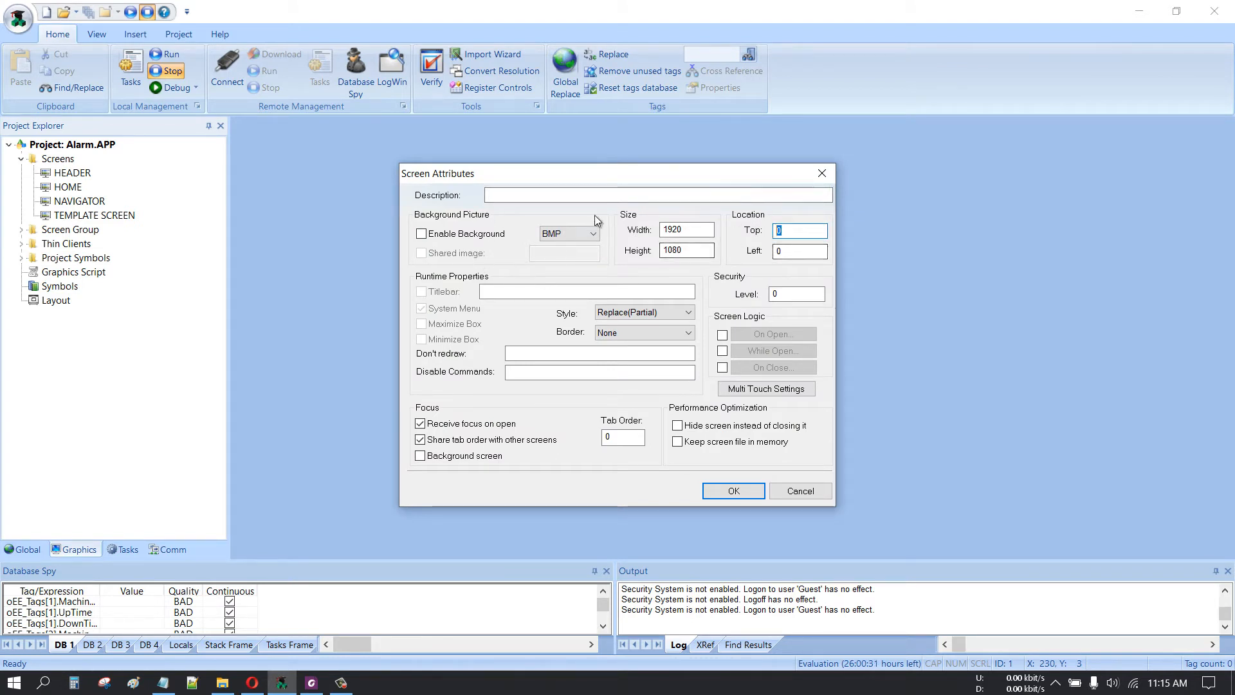
pyautogui.click(822, 173)
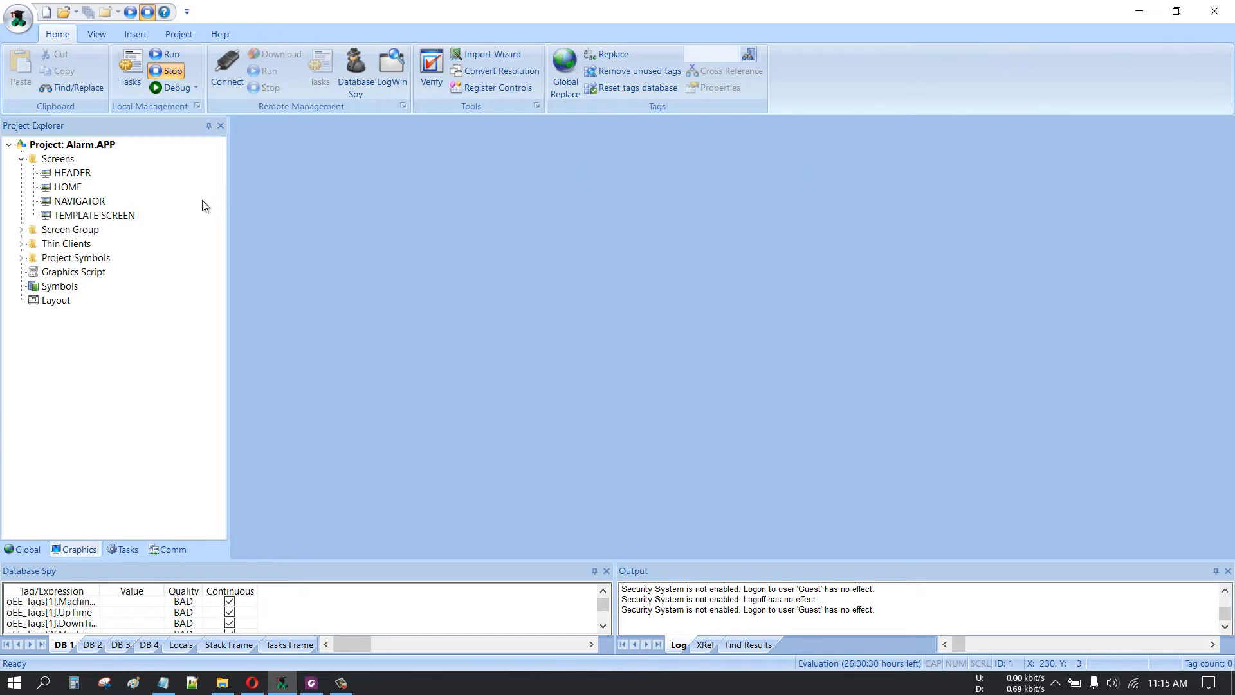
# Step: Save a copy of TEMPLATE SCREEN as a new screen named Alarm and close it
pyautogui.doubleClick(110, 215)
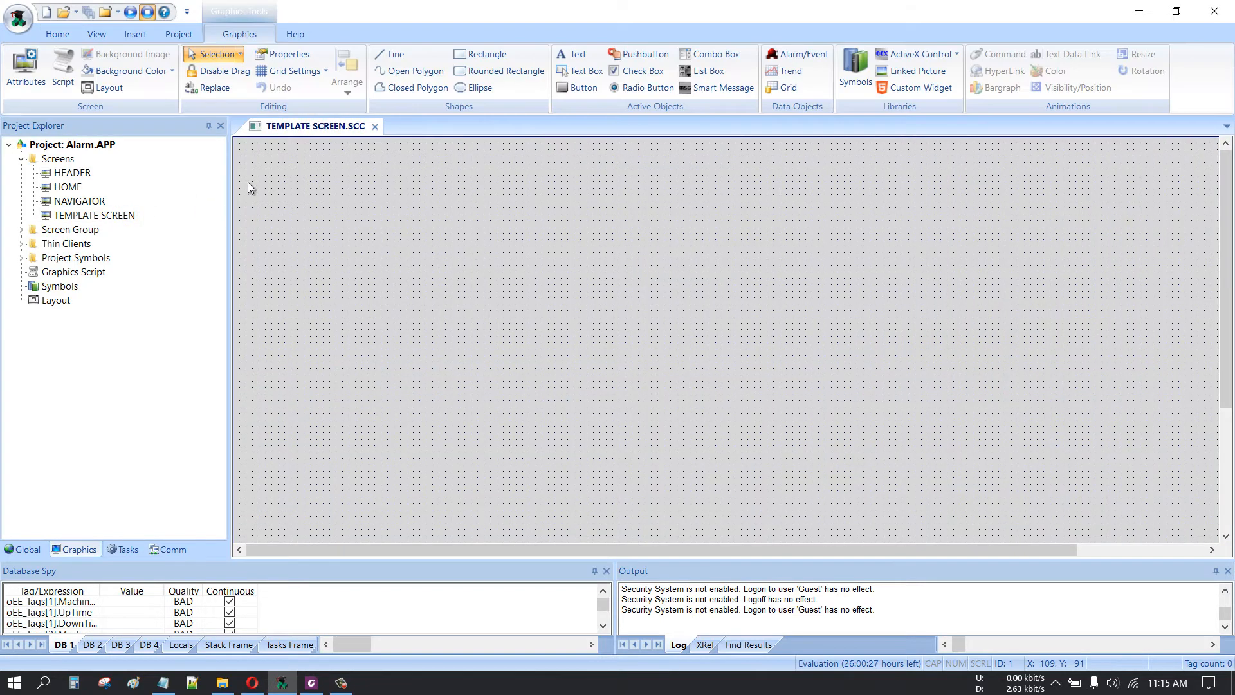
pyautogui.click(23, 27)
pyautogui.click(45, 153)
pyautogui.press('BackSpace')
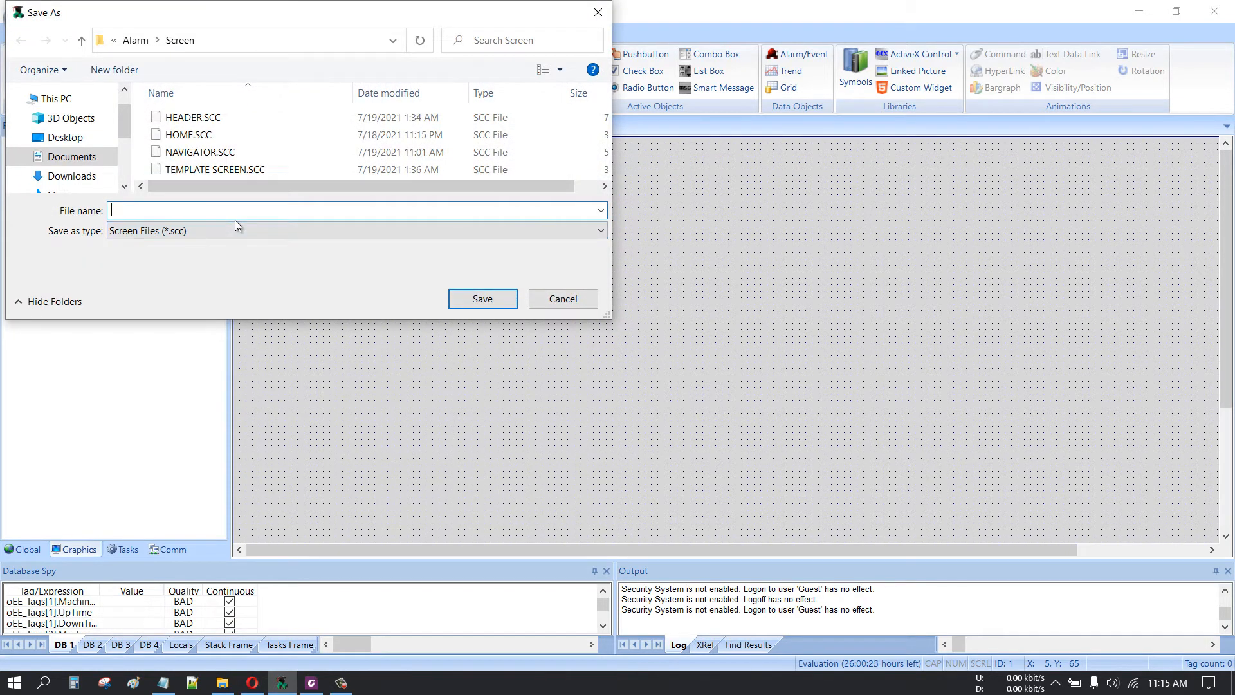
pyautogui.write('Alarm')
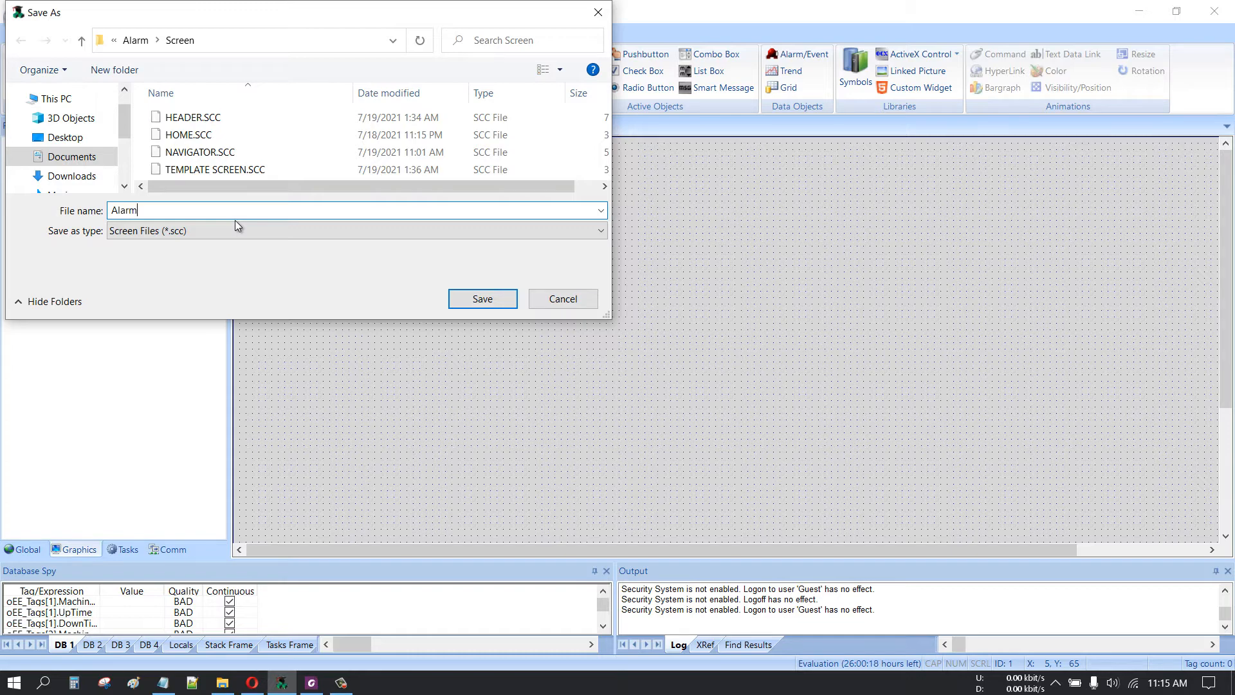
pyautogui.click(479, 297)
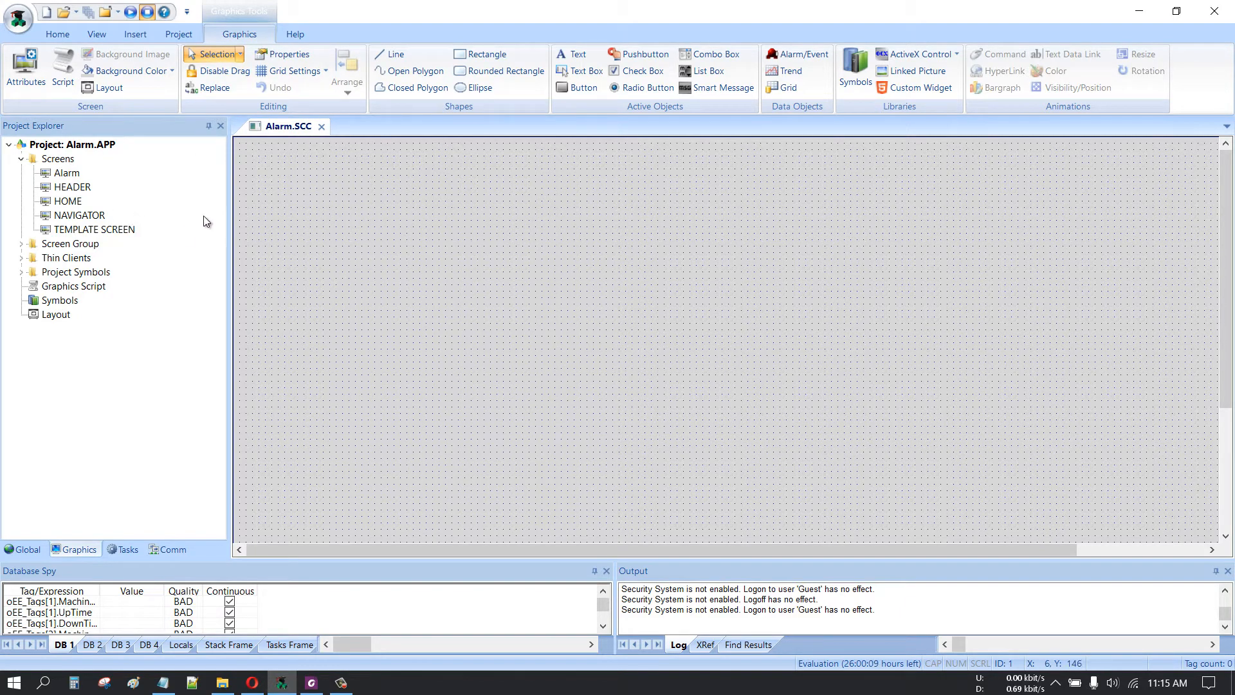
pyautogui.click(323, 127)
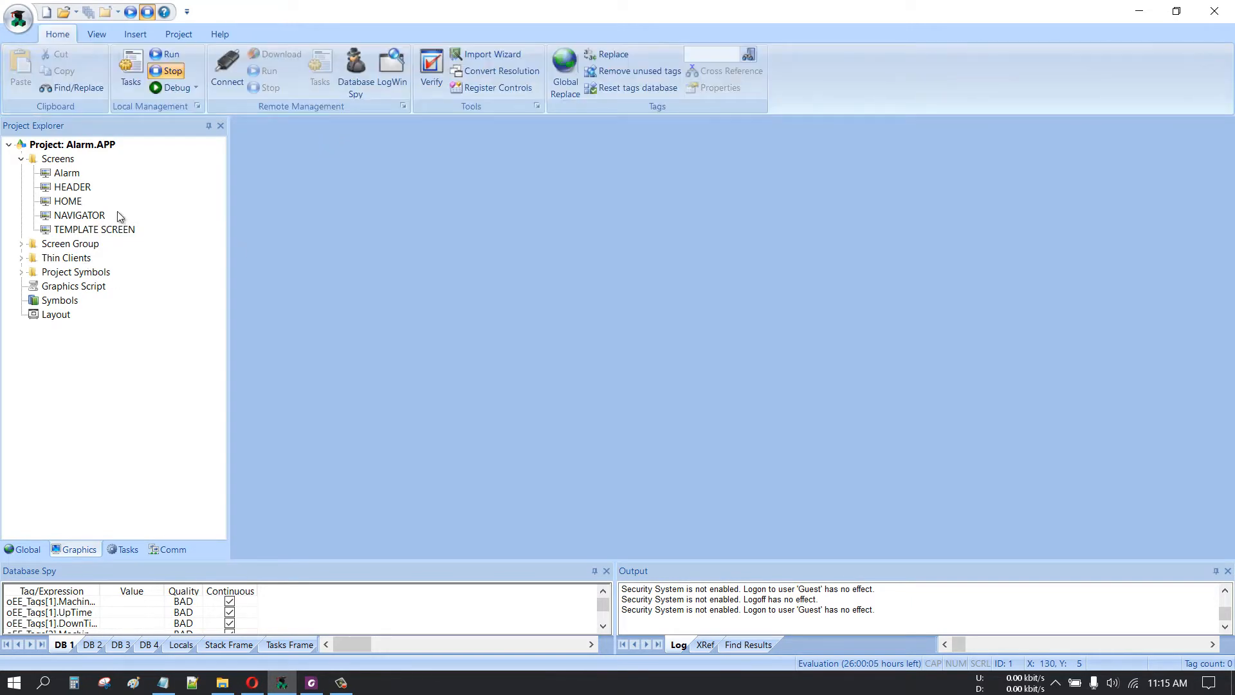
# Step: Open the NAVIGATOR screen and select its ALARM button
pyautogui.doubleClick(102, 217)
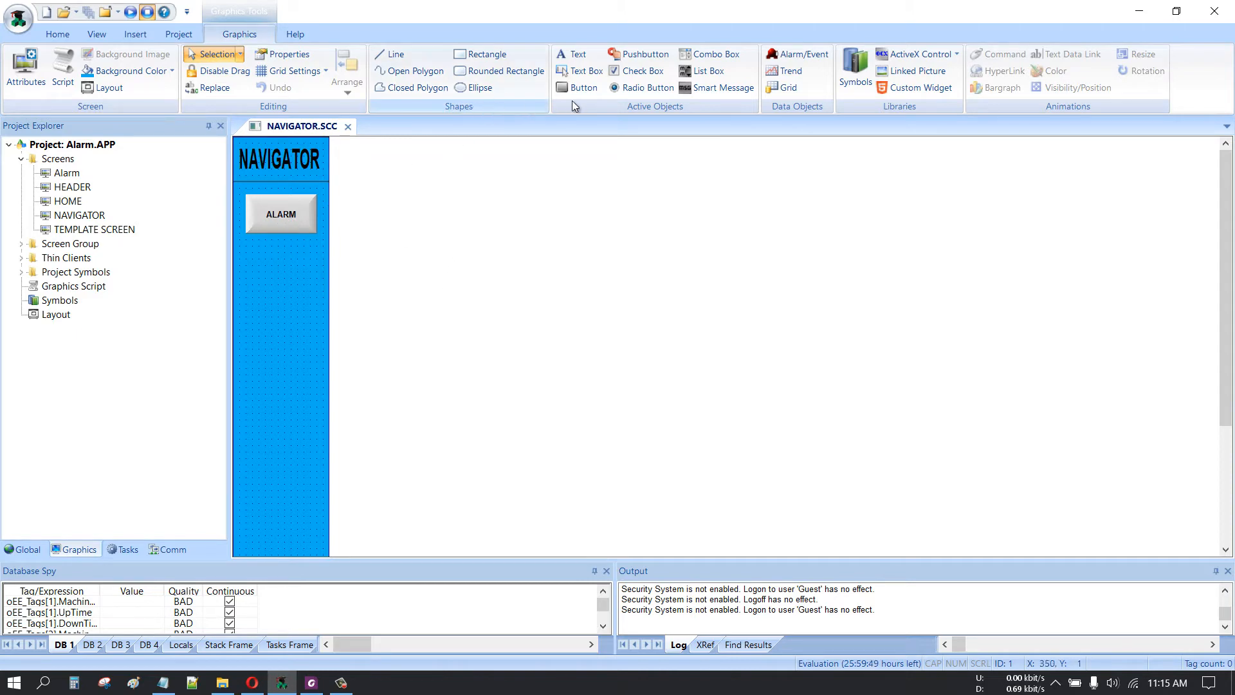
pyautogui.click(278, 219)
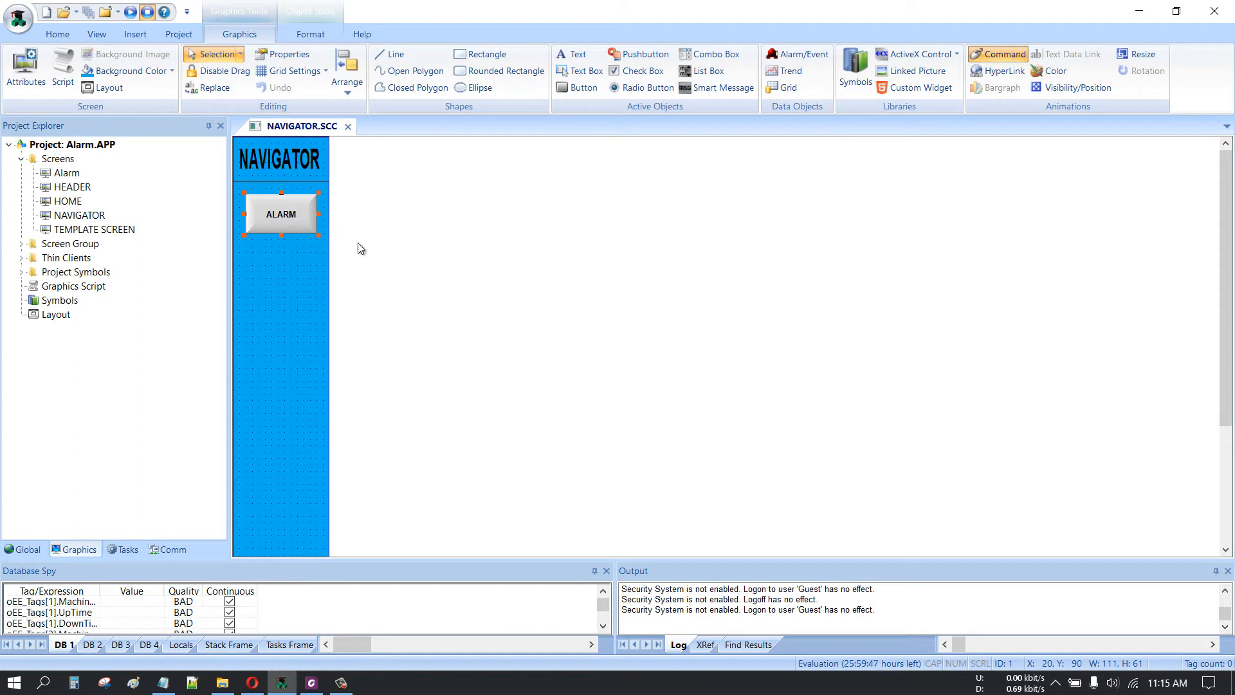
pyautogui.click(582, 88)
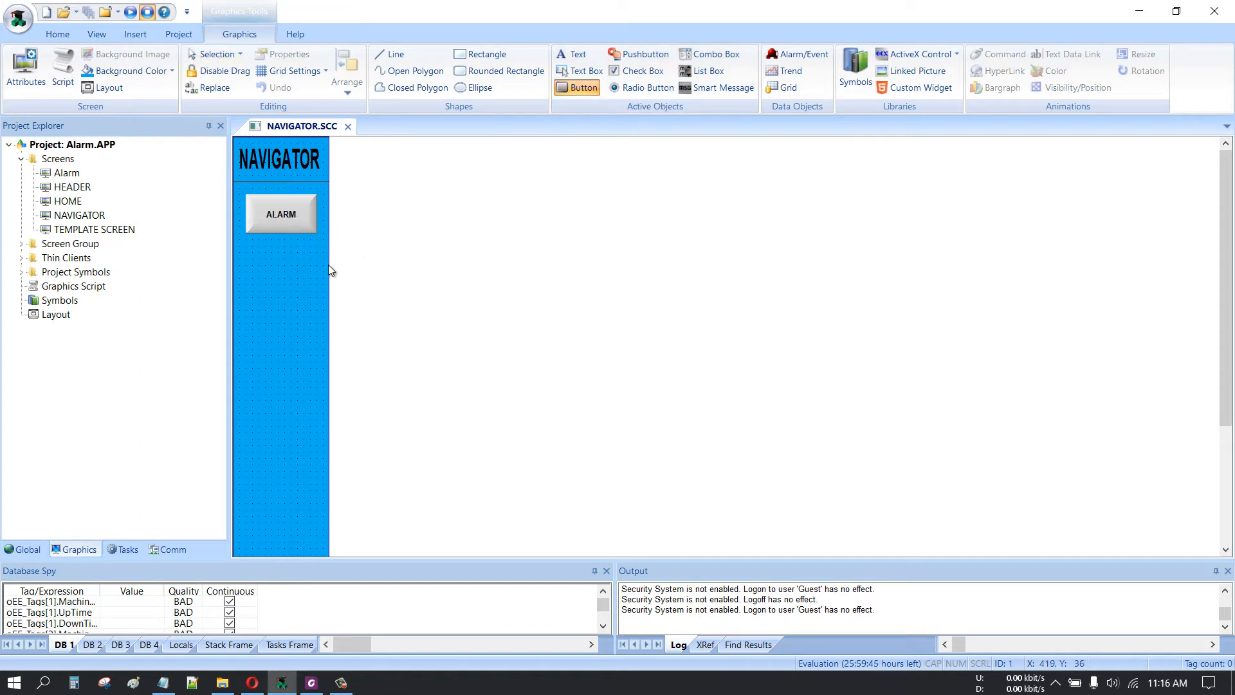
pyautogui.moveTo(257, 257); pyautogui.dragTo(325, 307)
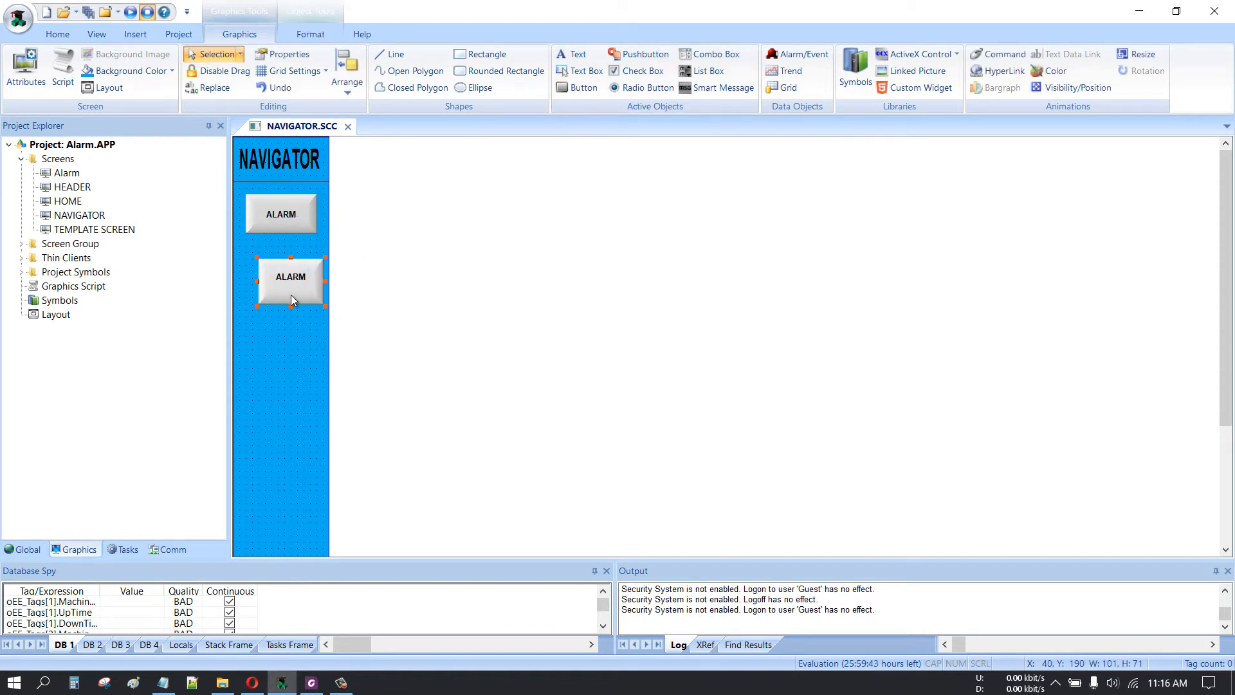
pyautogui.press('Delete')
# Step: Set the ALARM button's On Down Open Screen command to the Alarm.SCC screen
pyautogui.click(287, 226)
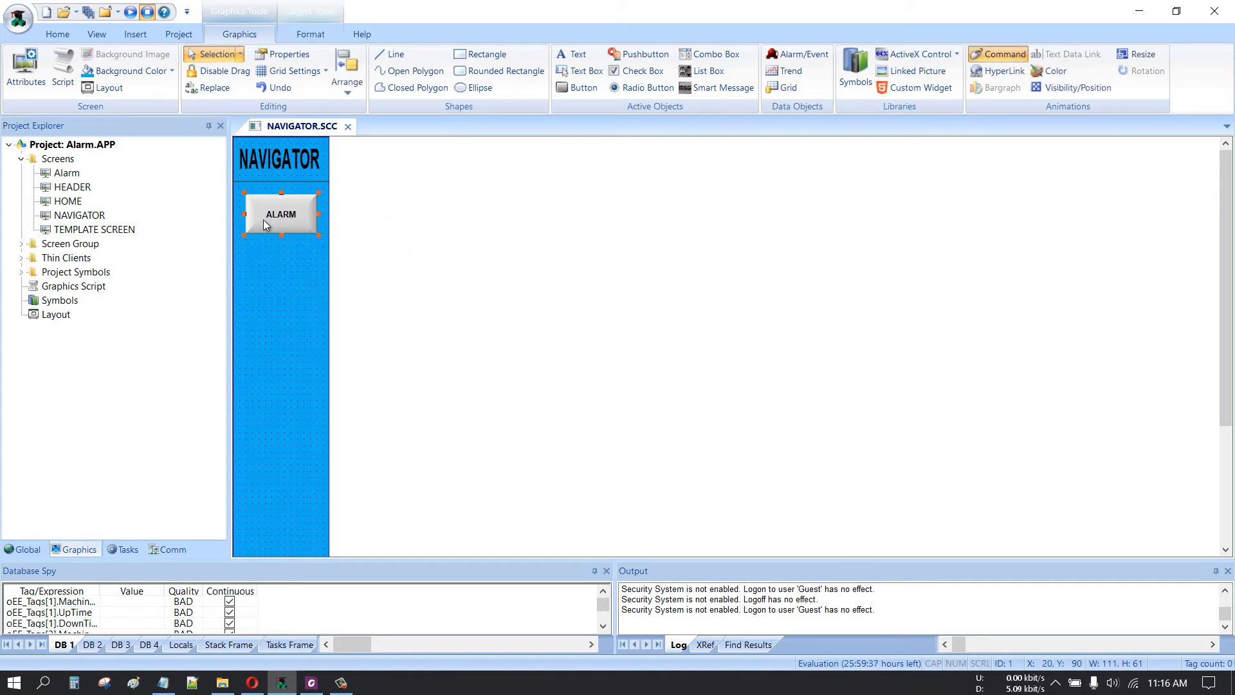
pyautogui.rightClick(265, 225)
pyautogui.click(347, 228)
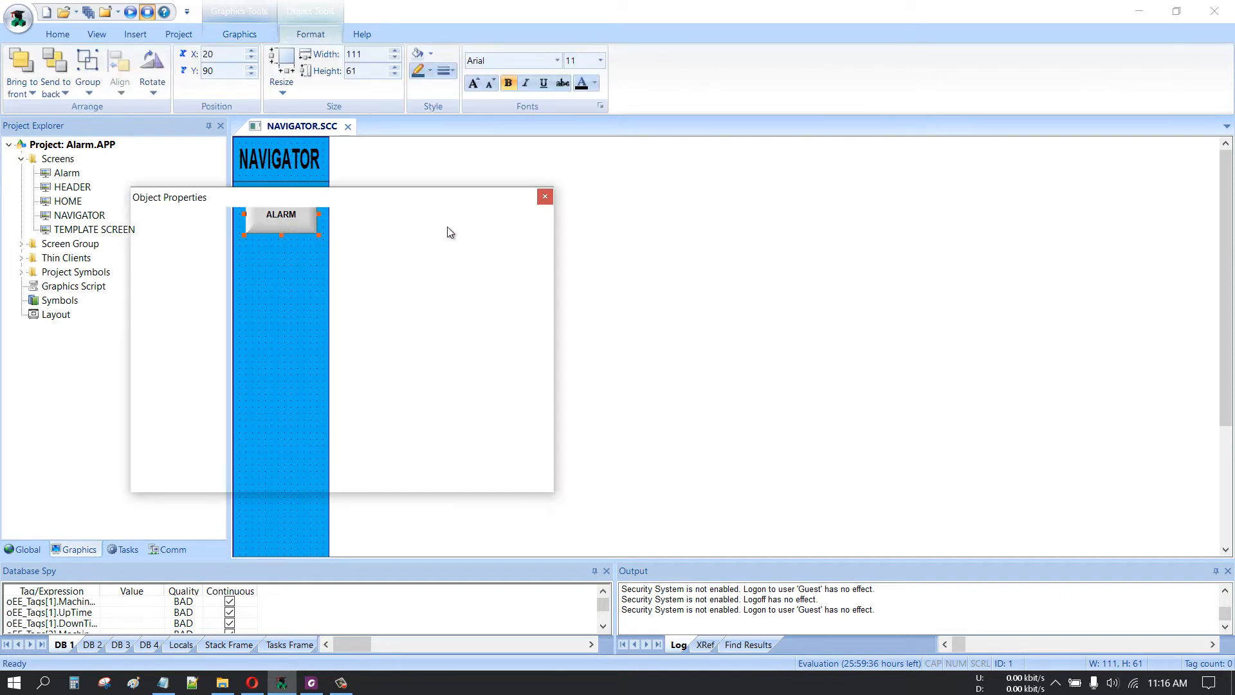
pyautogui.click(514, 301)
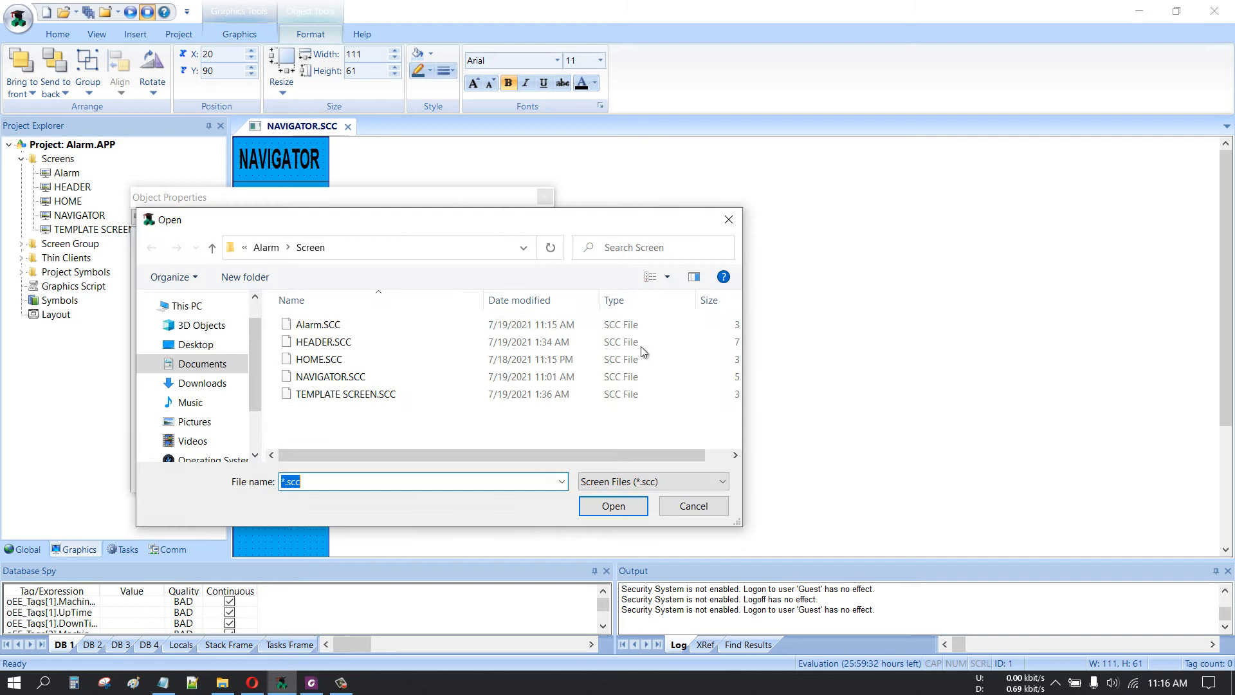
pyautogui.click(729, 219)
pyautogui.moveTo(478, 199); pyautogui.dragTo(710, 189)
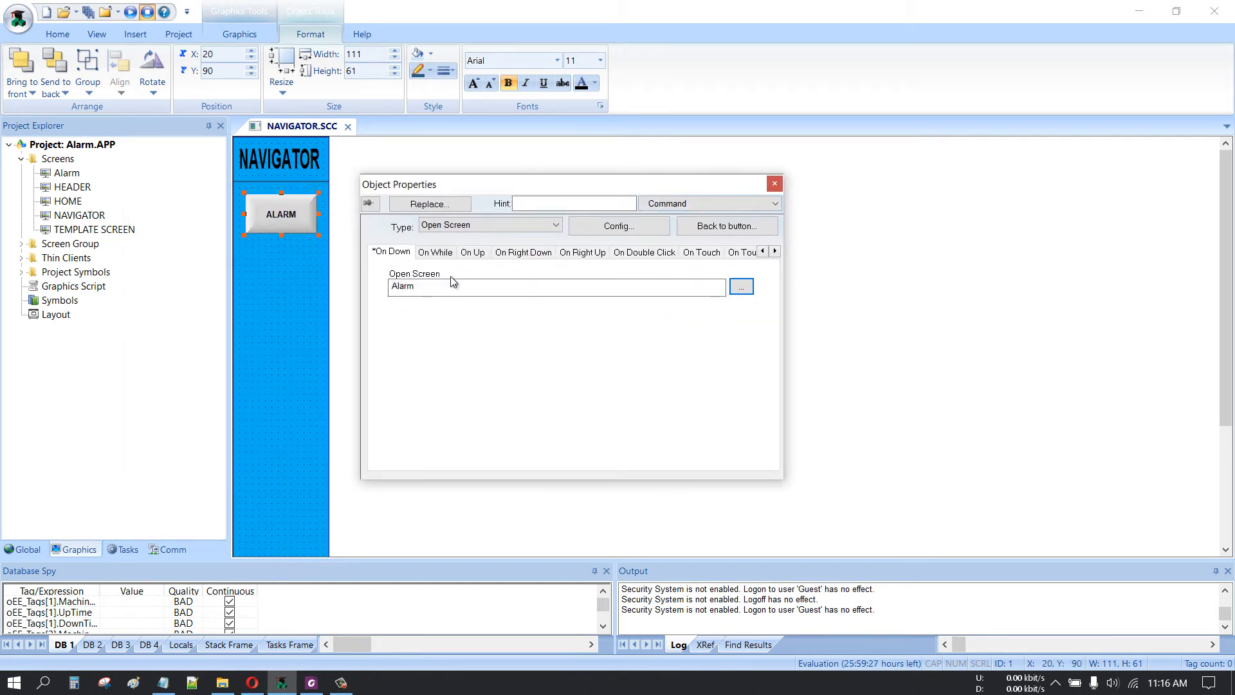
pyautogui.click(744, 289)
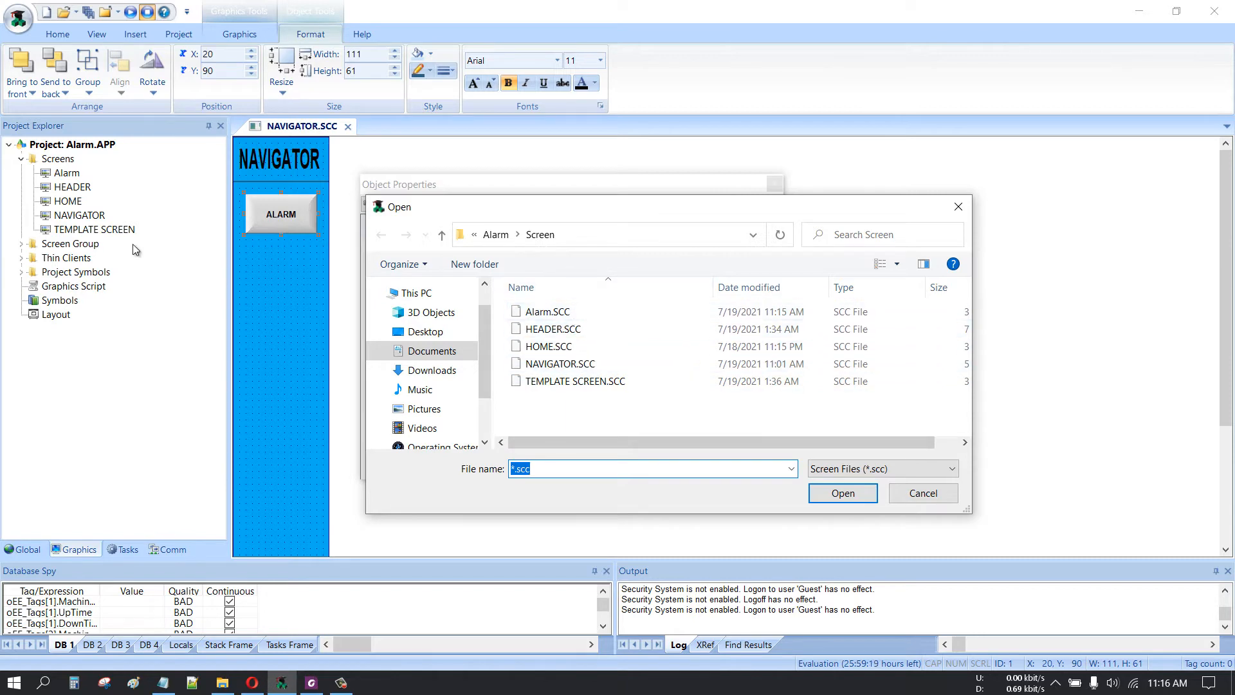
pyautogui.click(554, 312)
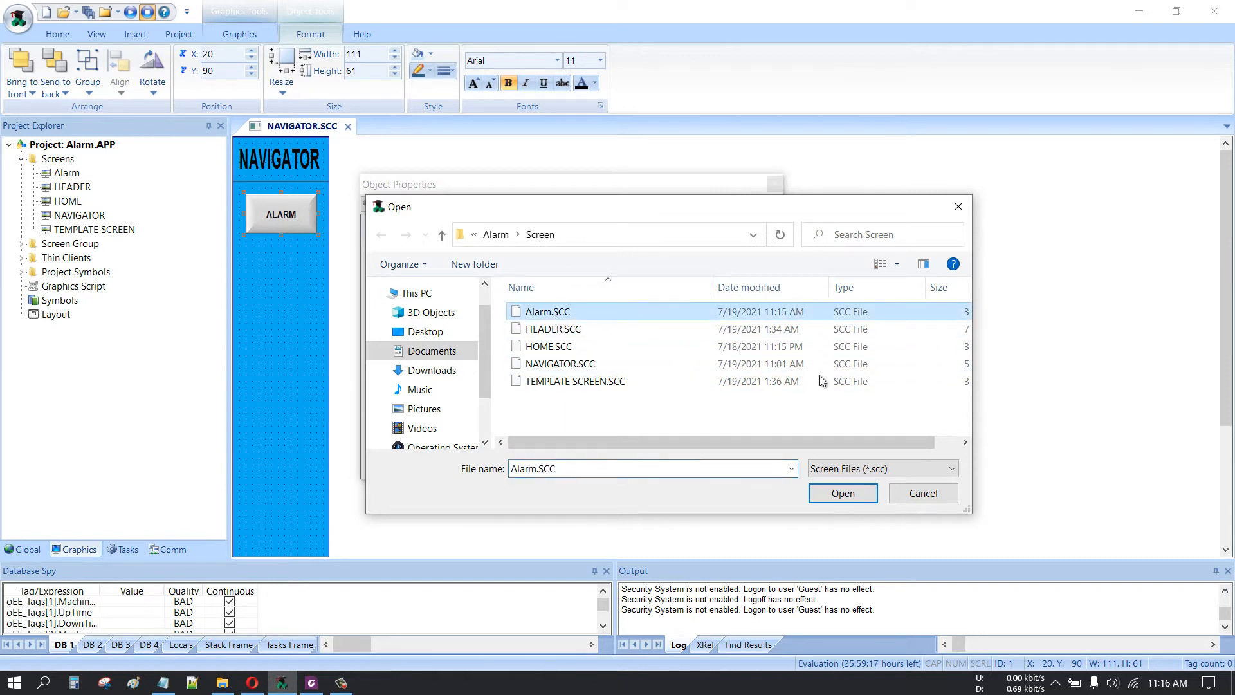
pyautogui.click(843, 493)
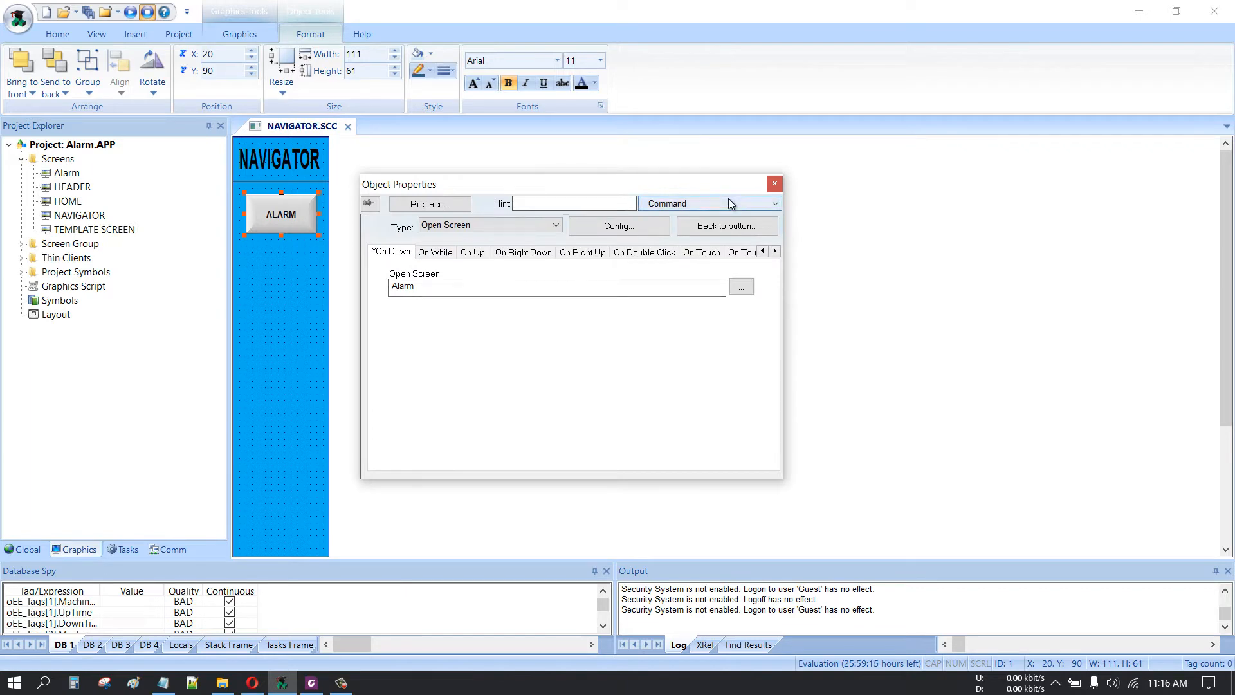
# Step: Check the caption and style in the ALARM button's properties
pyautogui.click(707, 203)
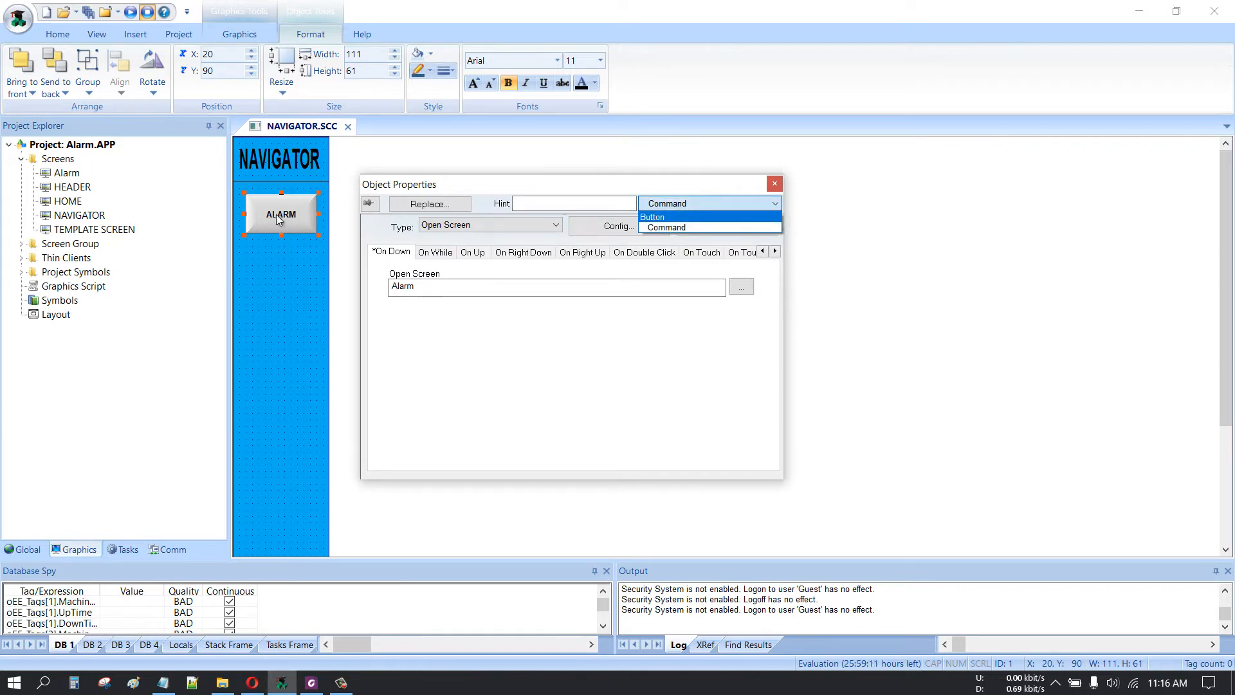
pyautogui.click(669, 217)
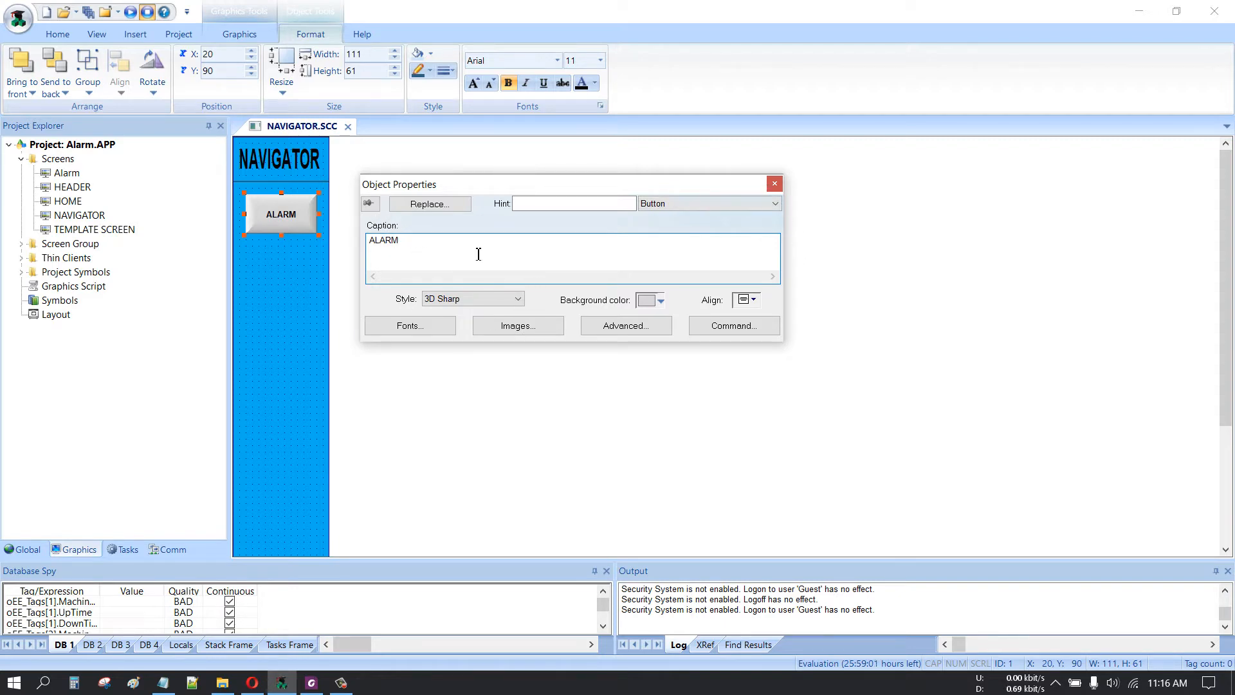
pyautogui.click(777, 184)
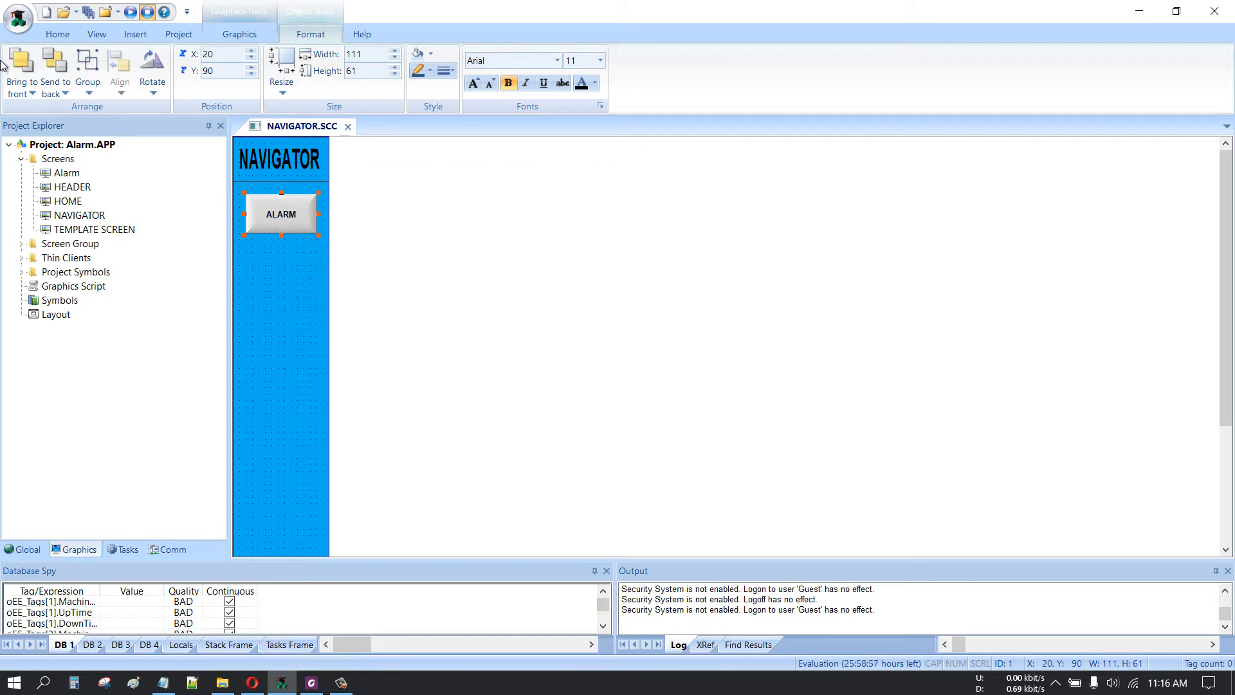
# Step: Save the NAVIGATOR screen and close it
pyautogui.click(94, 19)
pyautogui.click(307, 247)
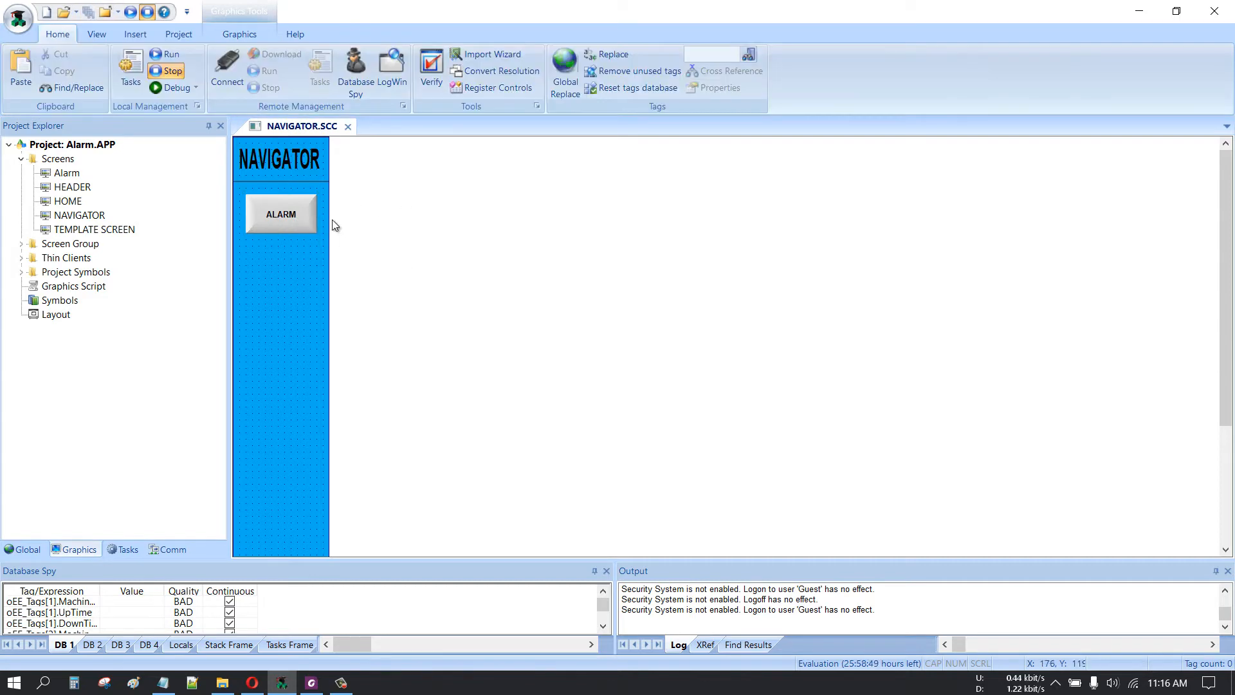
pyautogui.click(348, 127)
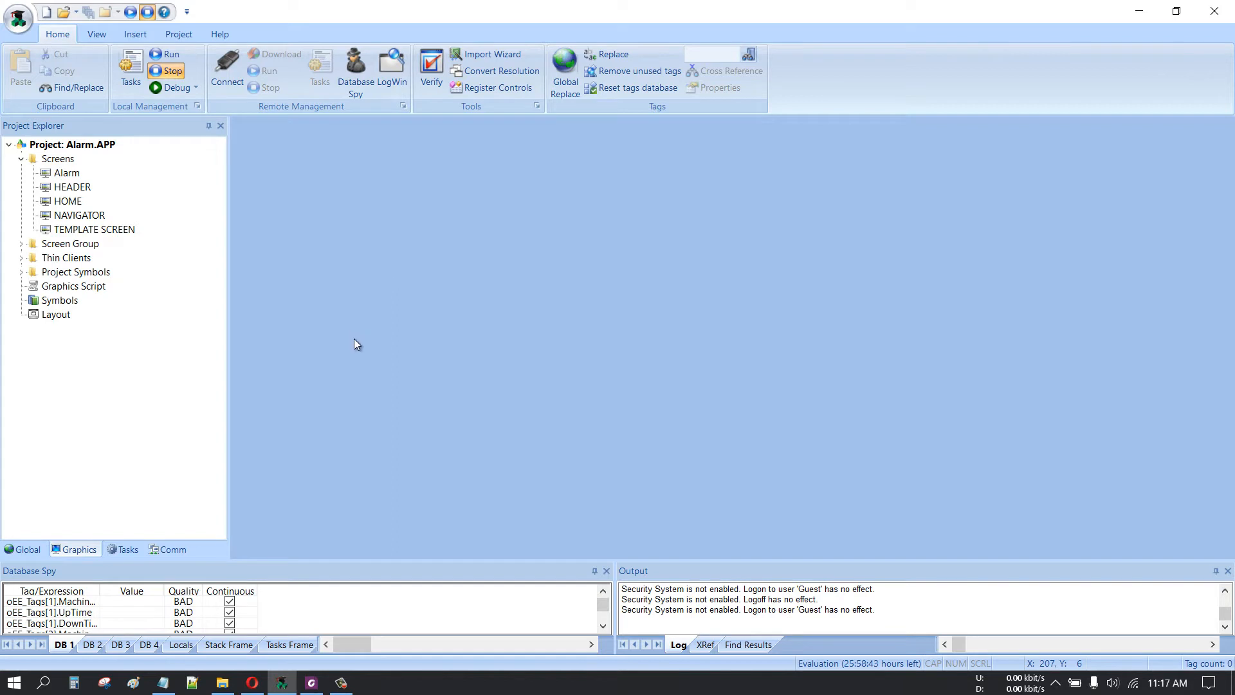
# Step: Open the project tags datasheet and add a tag named TAG_A in the first empty row
pyautogui.click(25, 549)
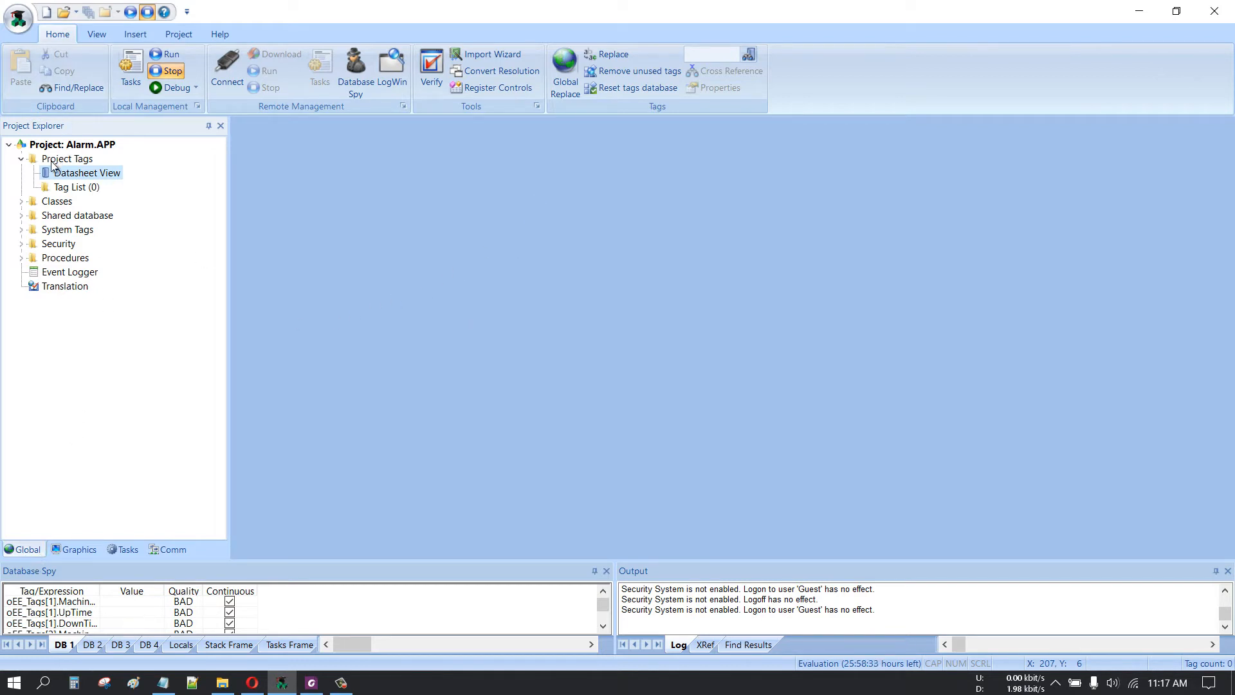
pyautogui.doubleClick(85, 174)
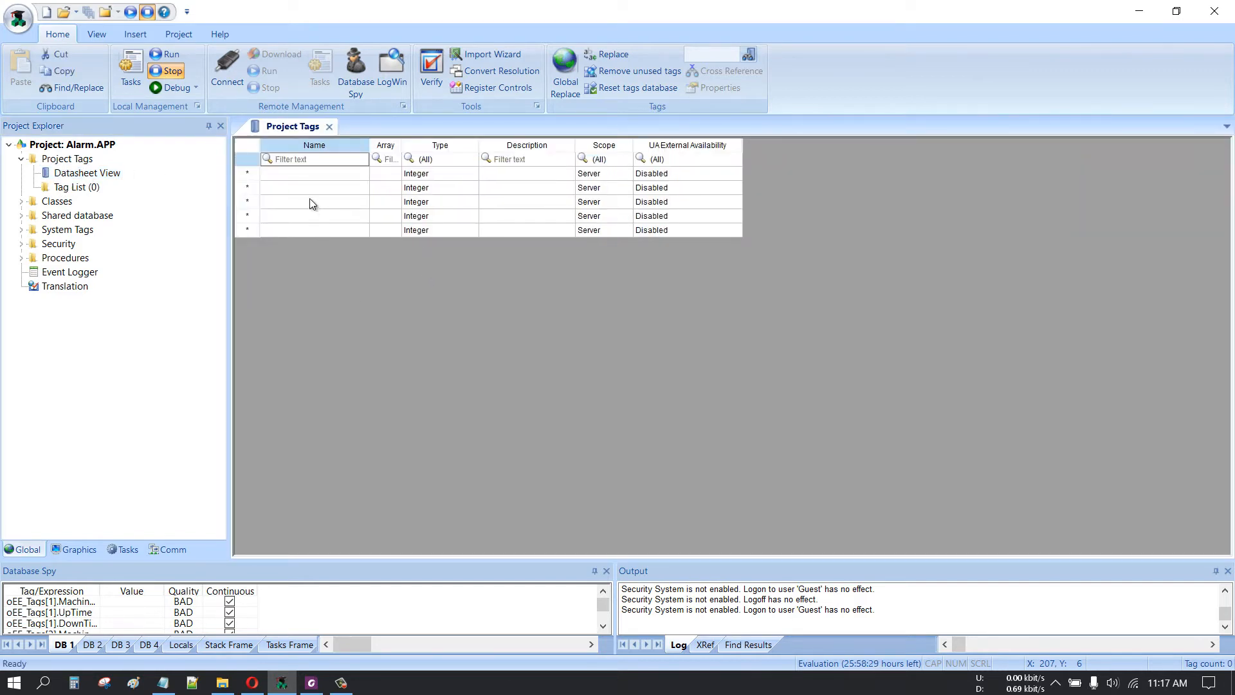
pyautogui.click(310, 172)
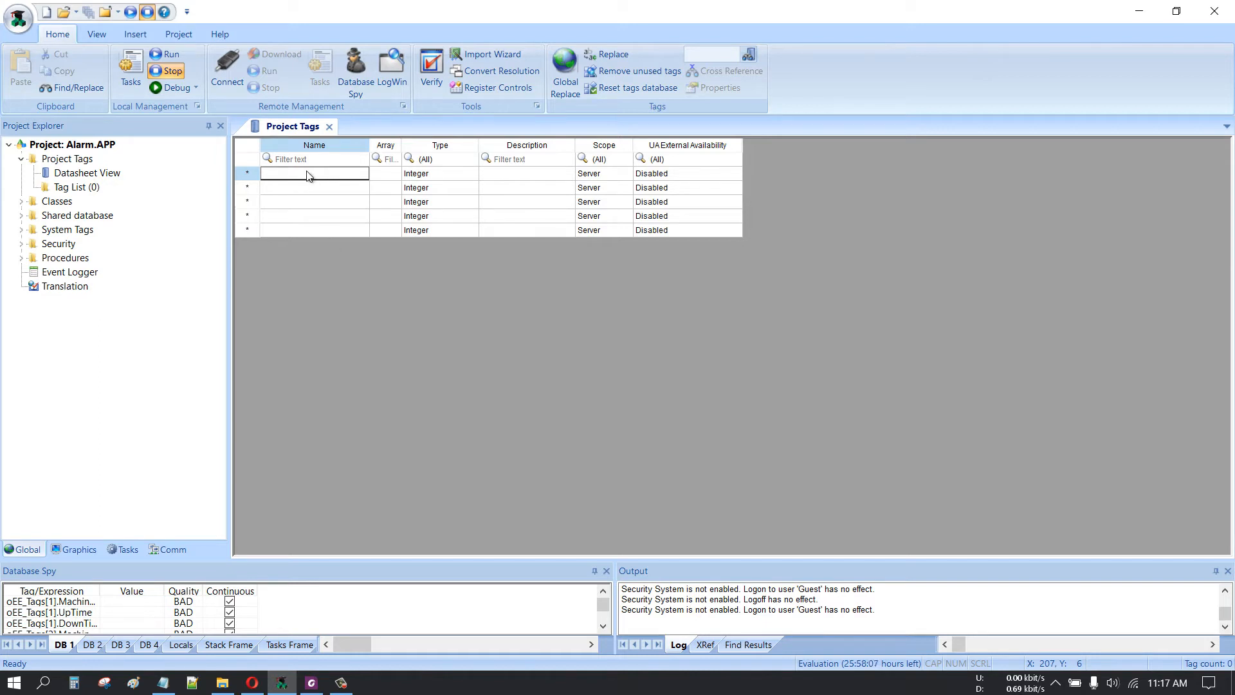
pyautogui.write('TAG_')
pyautogui.press('capslock')
pyautogui.write('a')
pyautogui.press('BackSpace')
pyautogui.press('capslock')
pyautogui.click(306, 188)
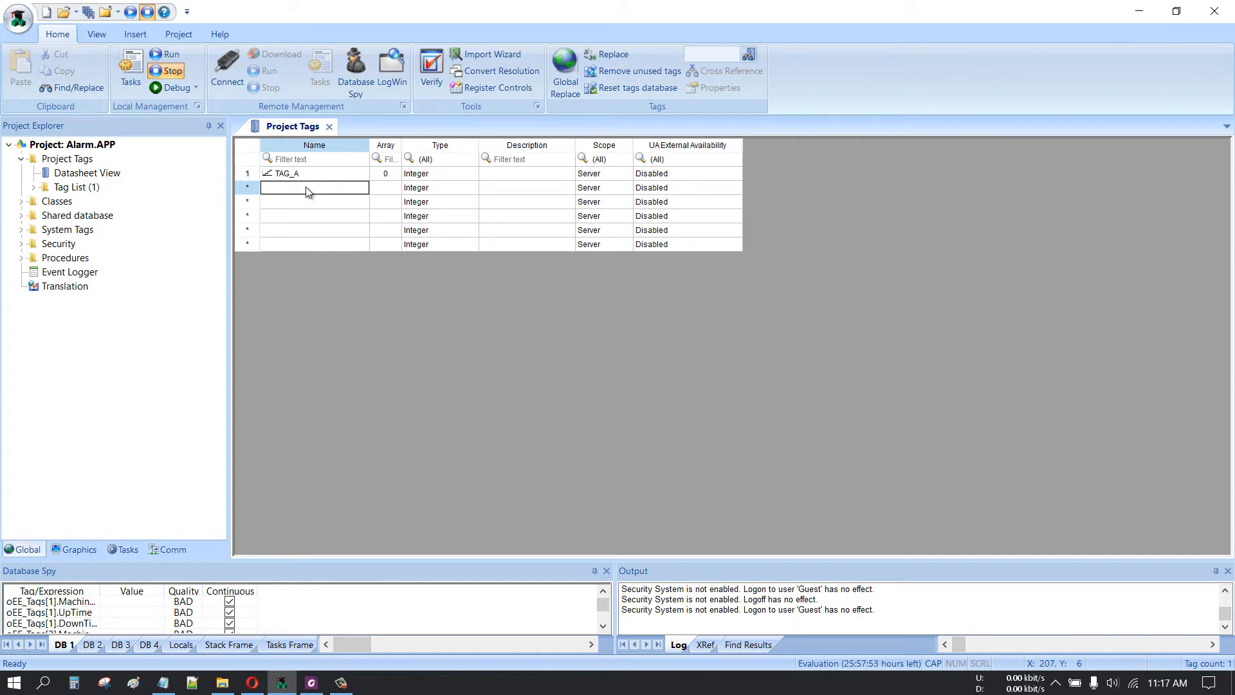
# Step: Add a second project tag named SENSOR below TAG_A
pyautogui.write('sS')
pyautogui.press('capslock')
pyautogui.write('en')
pyautogui.press('BackSpace')
pyautogui.press('BackSpace')
pyautogui.press('BackSpace')
pyautogui.press('capslock')
pyautogui.write('SENSOR')
pyautogui.press('Return')
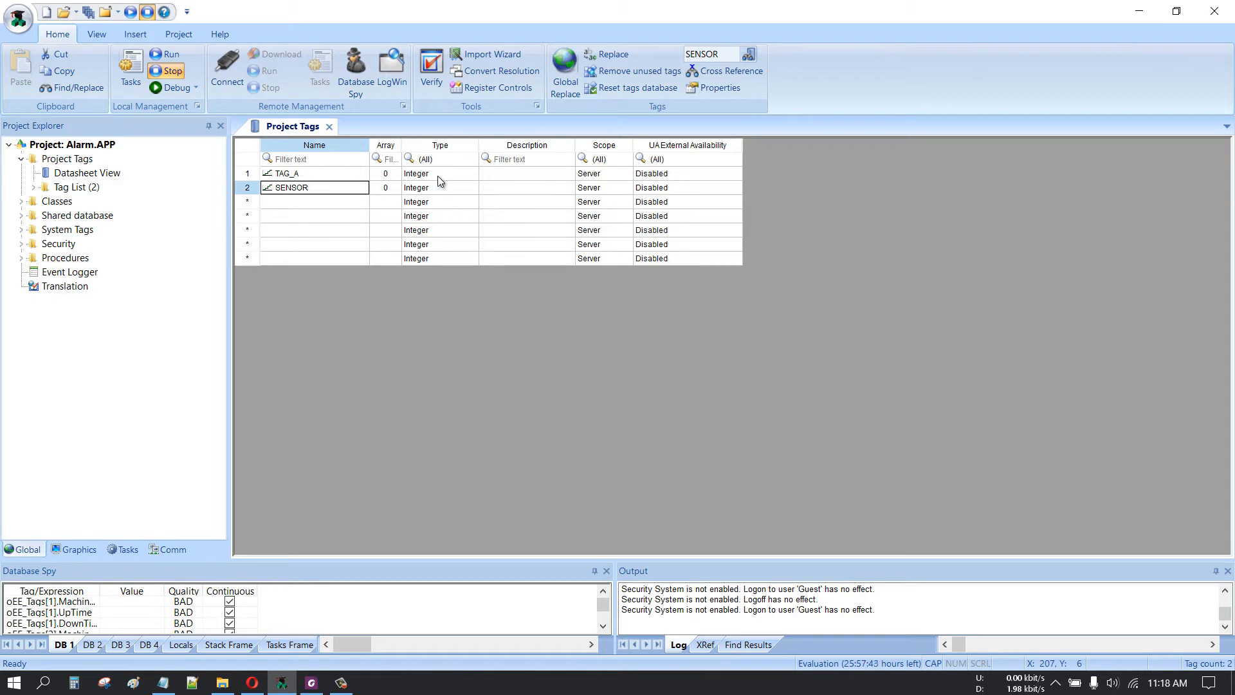
# Step: Set the SENSOR tag's type to Boolean and close the project tags datasheet
pyautogui.click(426, 189)
pyautogui.click(425, 190)
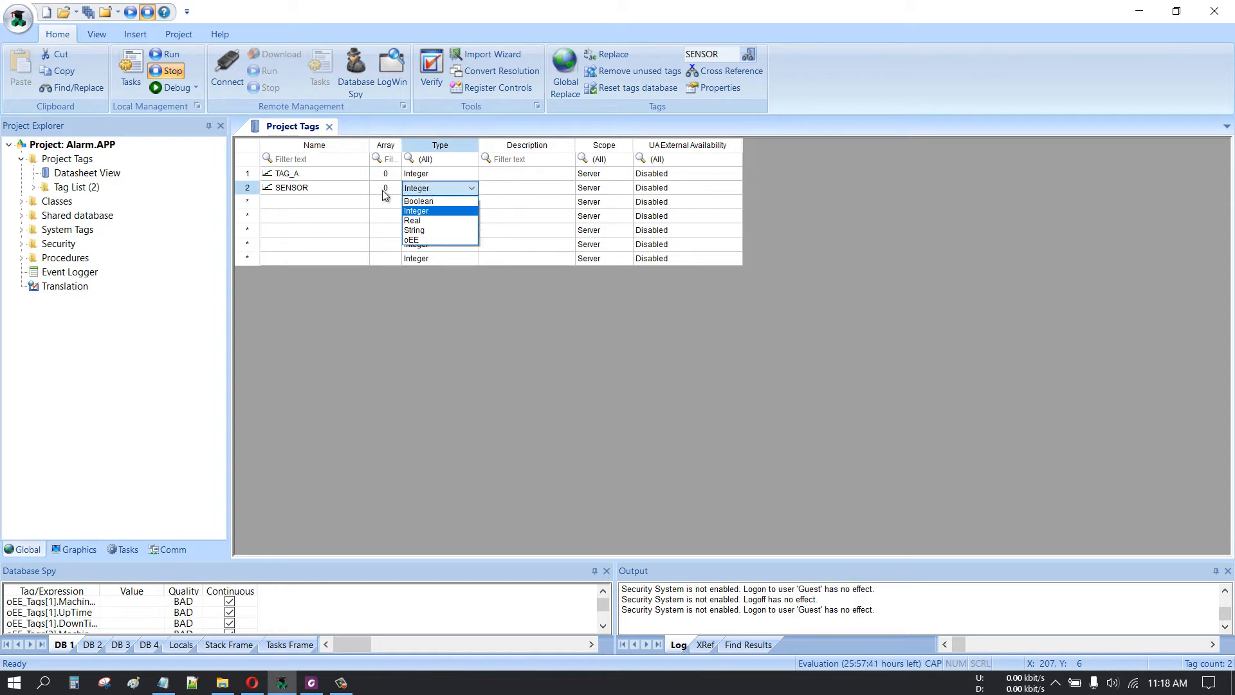
pyautogui.click(434, 203)
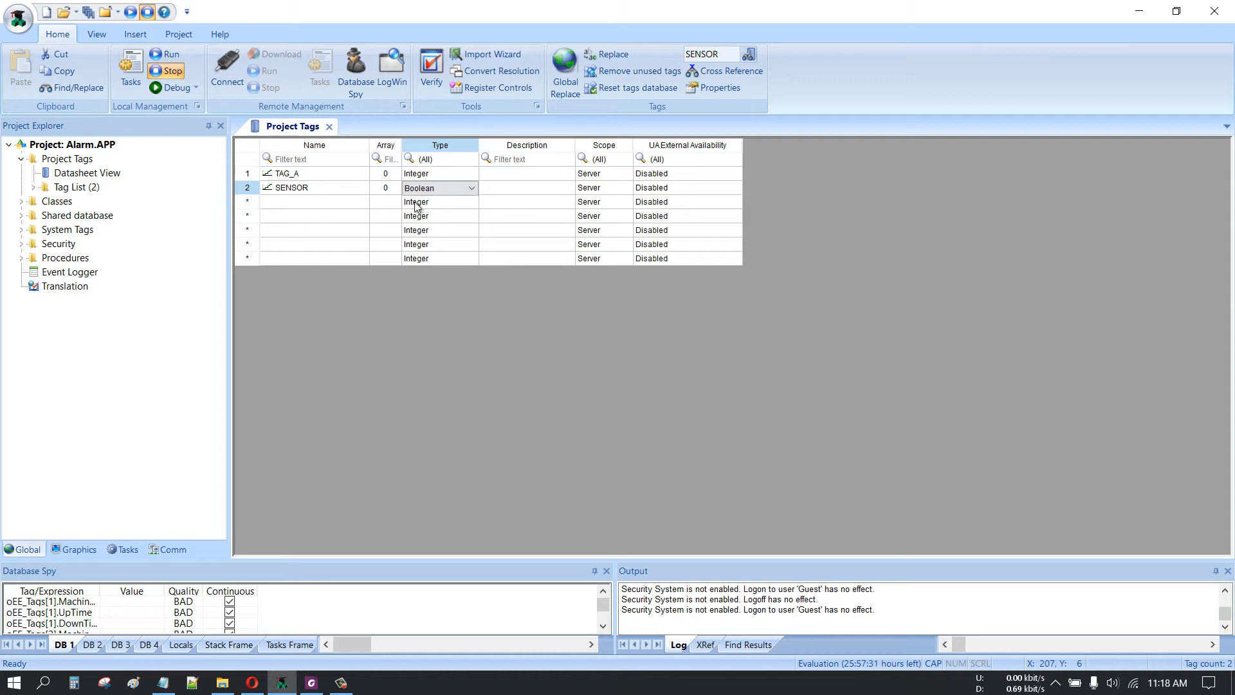
pyautogui.click(420, 308)
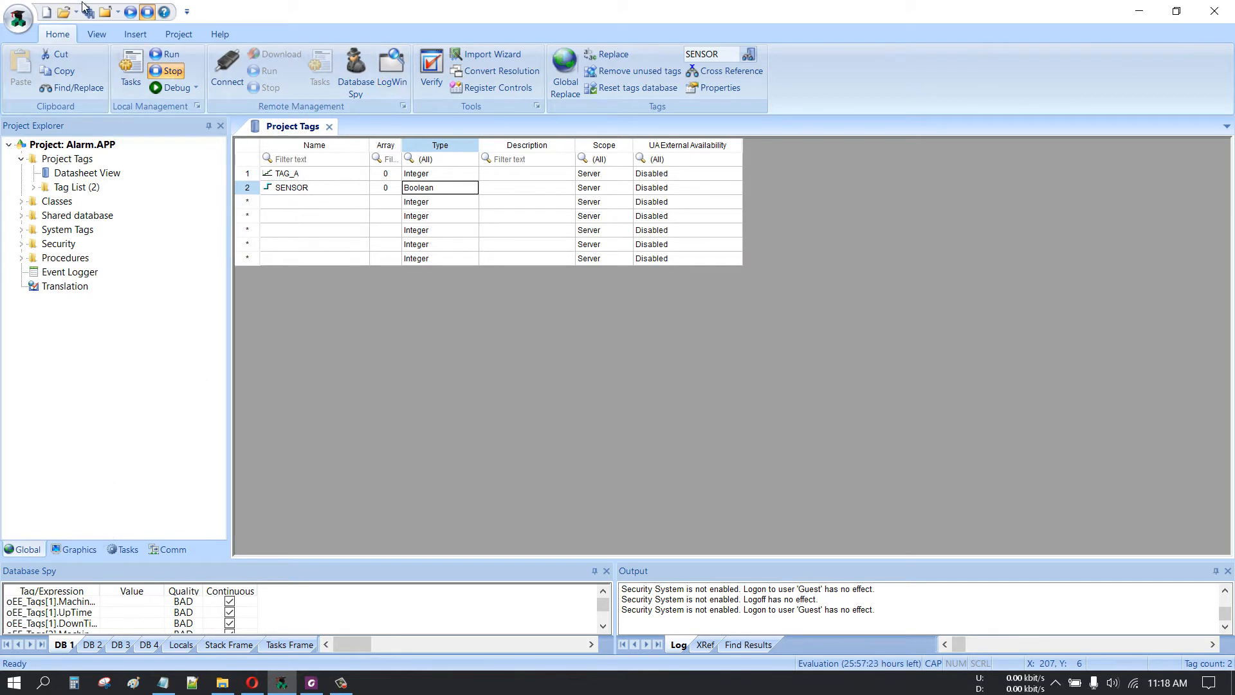
pyautogui.click(329, 126)
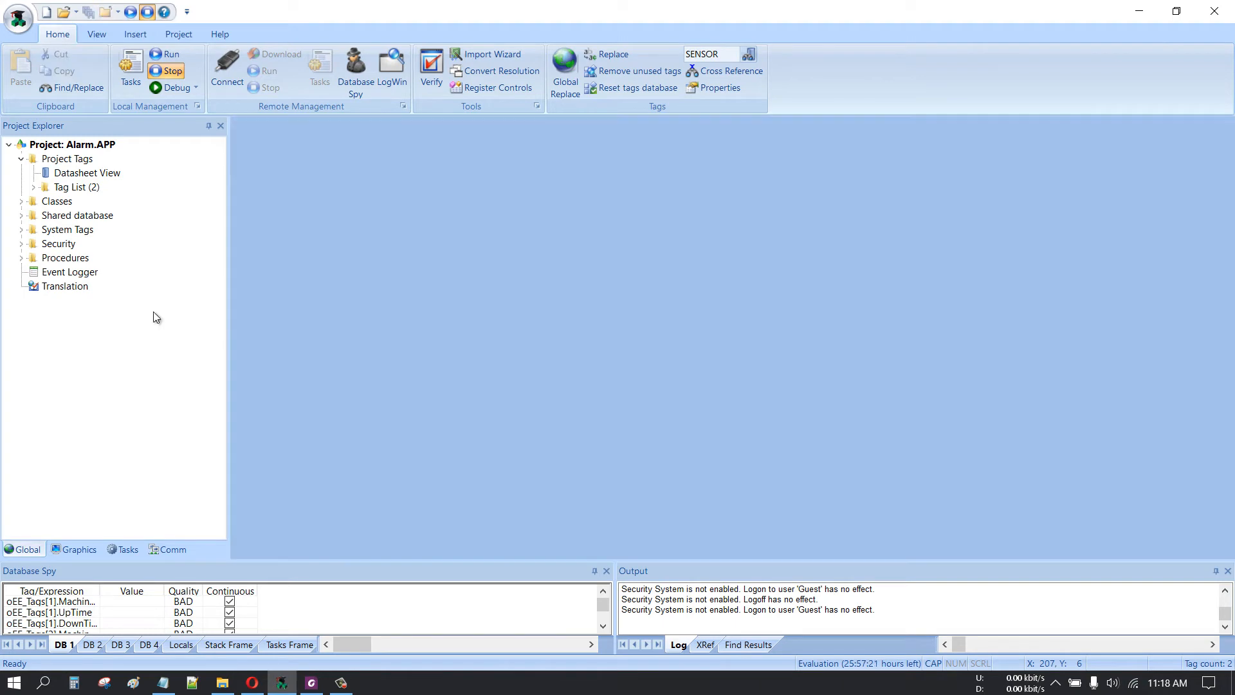
# Step: Open the Alarm screen and draw an Alarm/Event control about 680 wide and 356 high near its middle
pyautogui.click(79, 548)
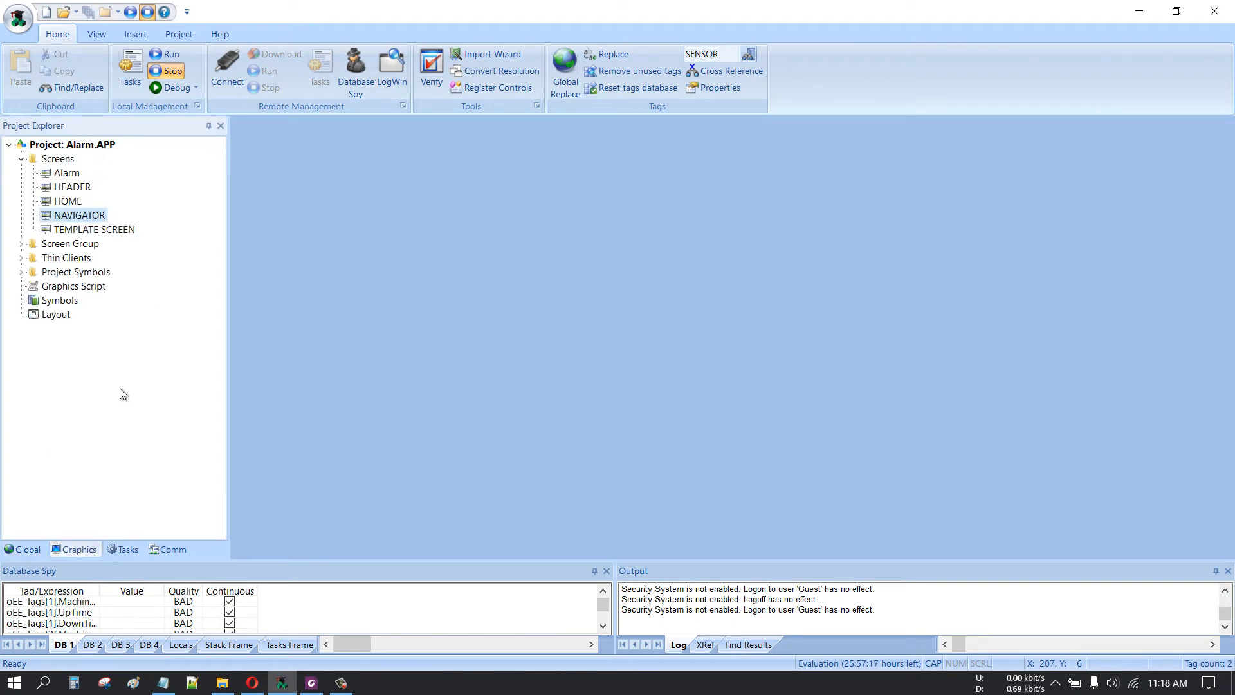
pyautogui.doubleClick(76, 178)
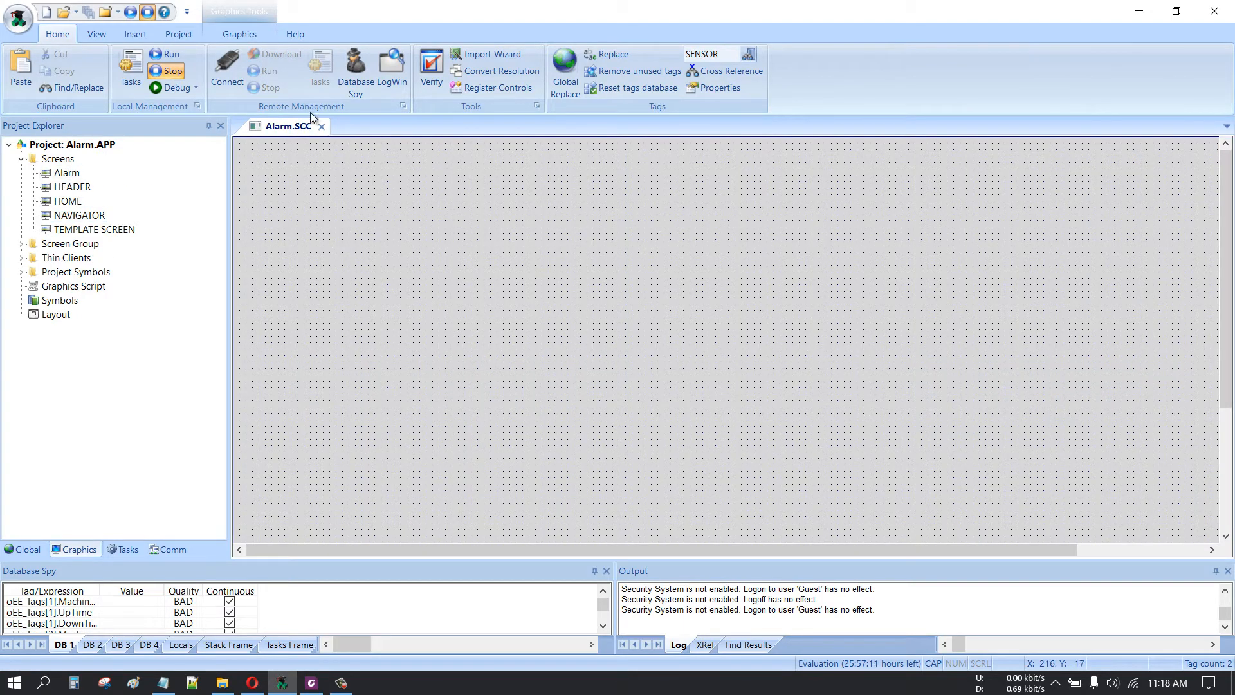
pyautogui.click(253, 39)
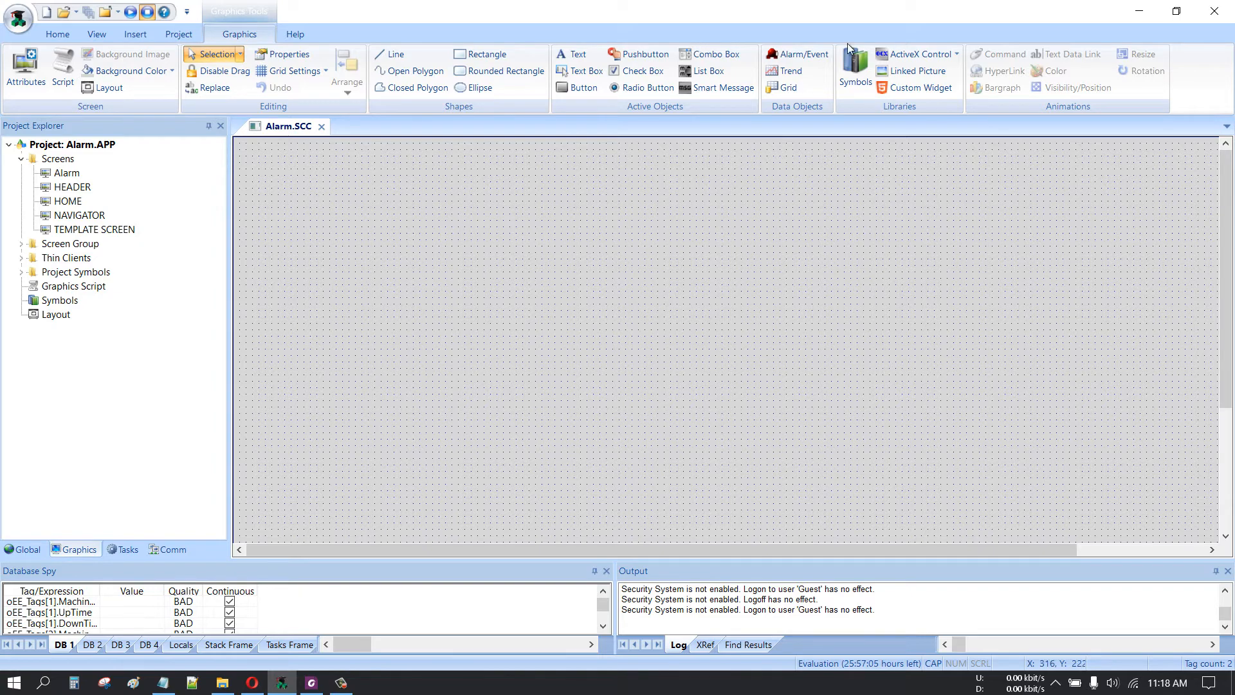
pyautogui.click(809, 64)
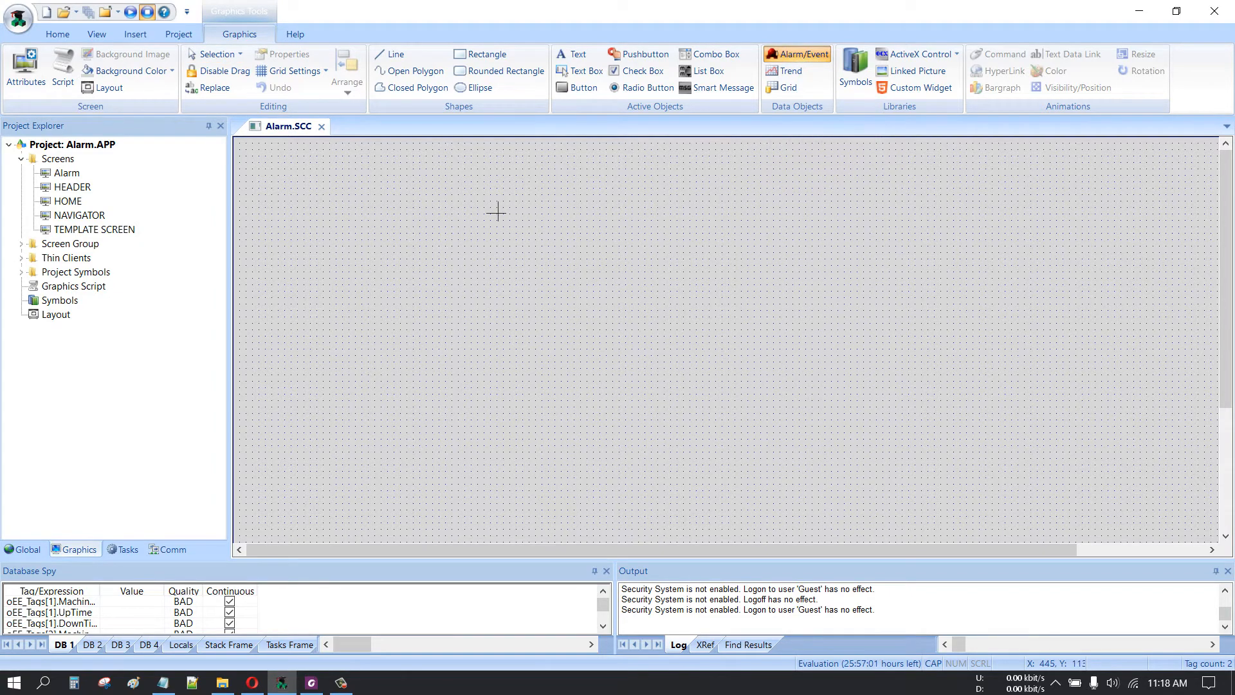
pyautogui.moveTo(490, 209); pyautogui.dragTo(926, 437)
pyautogui.moveTo(716, 342); pyautogui.dragTo(731, 311)
# Step: Set the Alarm/Event control's background color to white, keep its type as Alarm Online and close its properties
pyautogui.rightClick(761, 299)
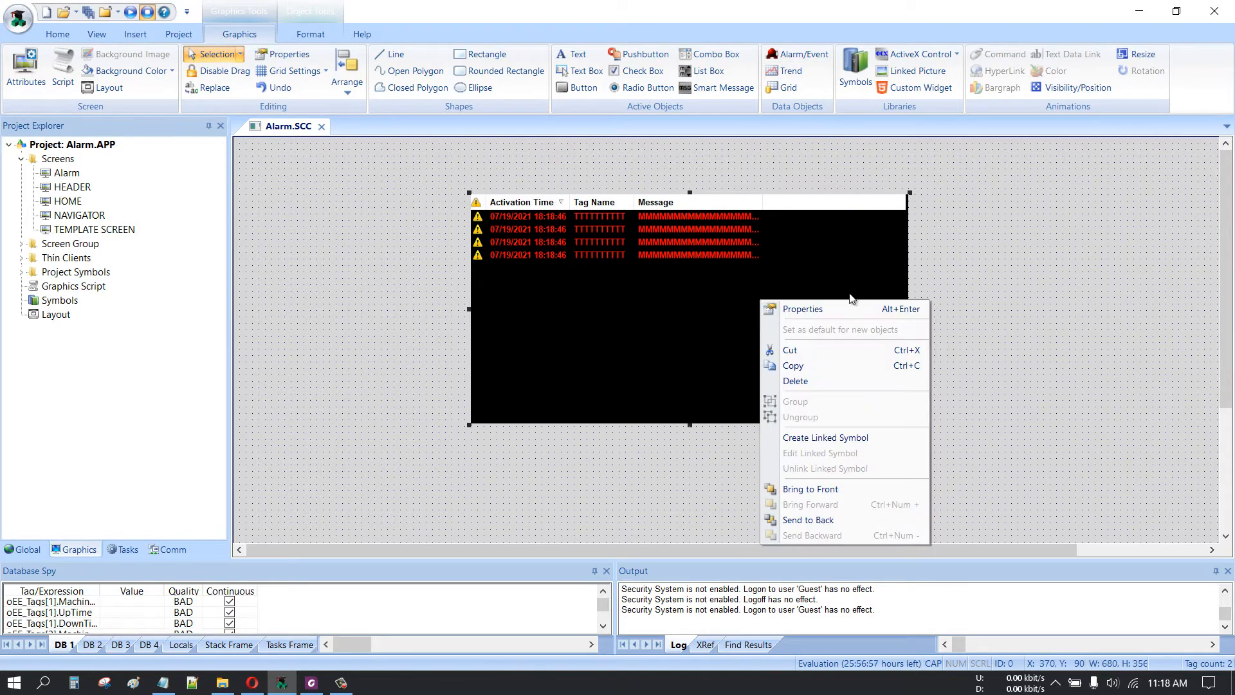
pyautogui.click(855, 308)
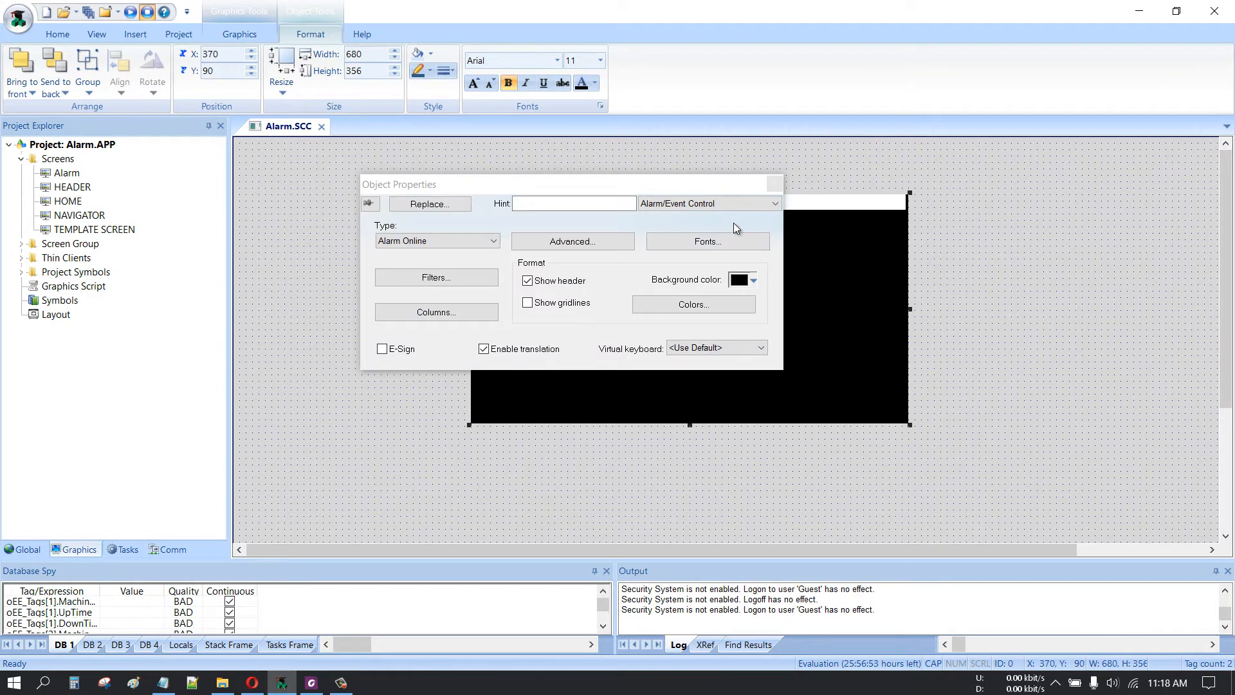
pyautogui.click(743, 280)
pyautogui.click(738, 318)
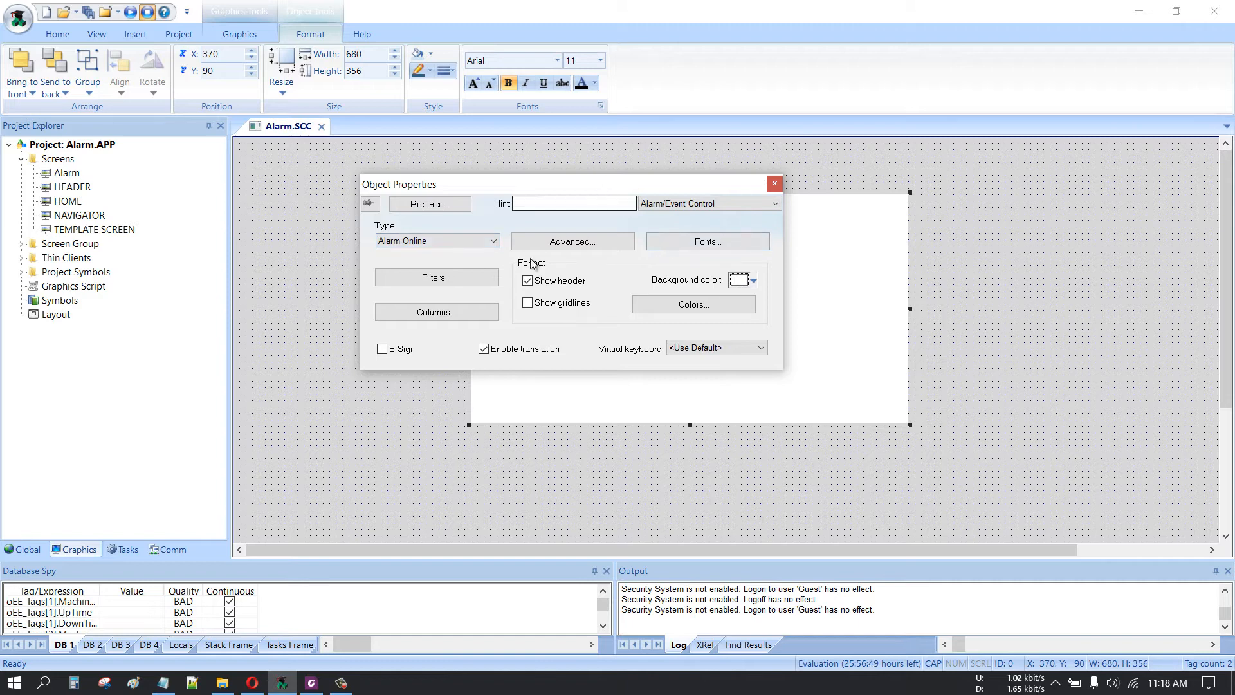
pyautogui.moveTo(589, 185); pyautogui.dragTo(555, 199)
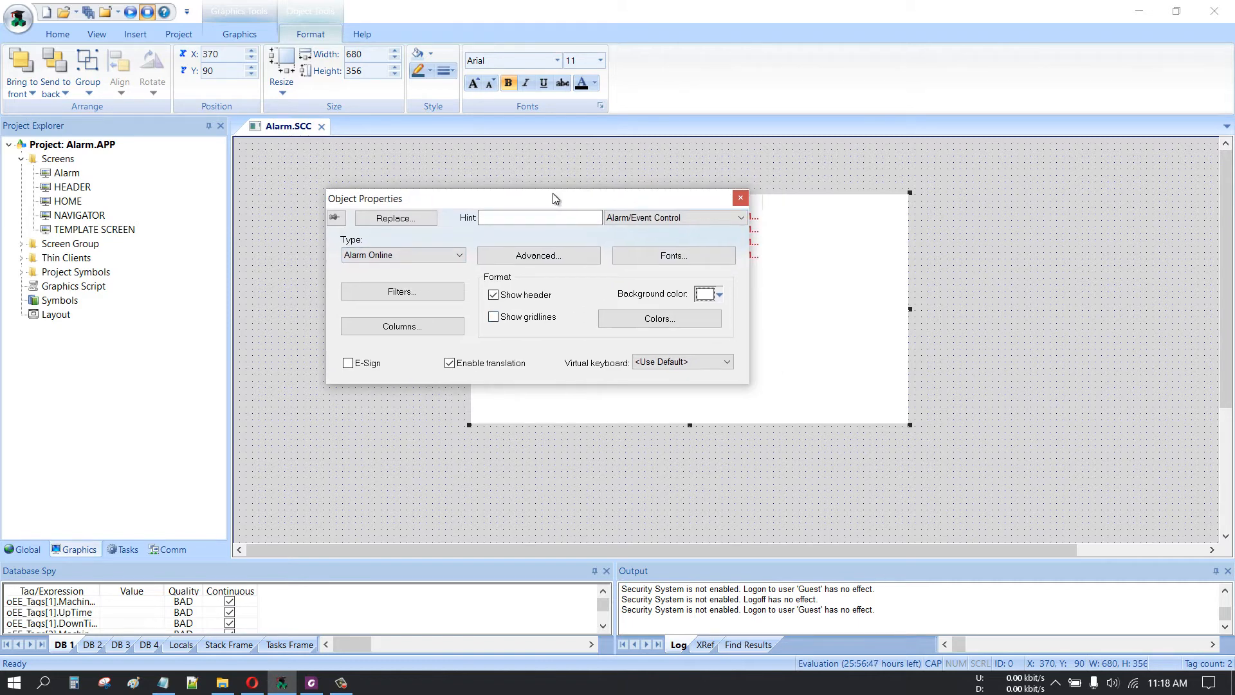
pyautogui.click(389, 256)
pyautogui.click(461, 242)
pyautogui.click(740, 198)
# Step: Move the Alarm/Event control to about X 350, Y 70 and shorten it from its lower edge
pyautogui.moveTo(734, 322)
pyautogui.mouseDown()
pyautogui.moveTo(723, 312)
pyautogui.moveTo(714, 345)
pyautogui.moveTo(727, 338)
pyautogui.mouseUp()
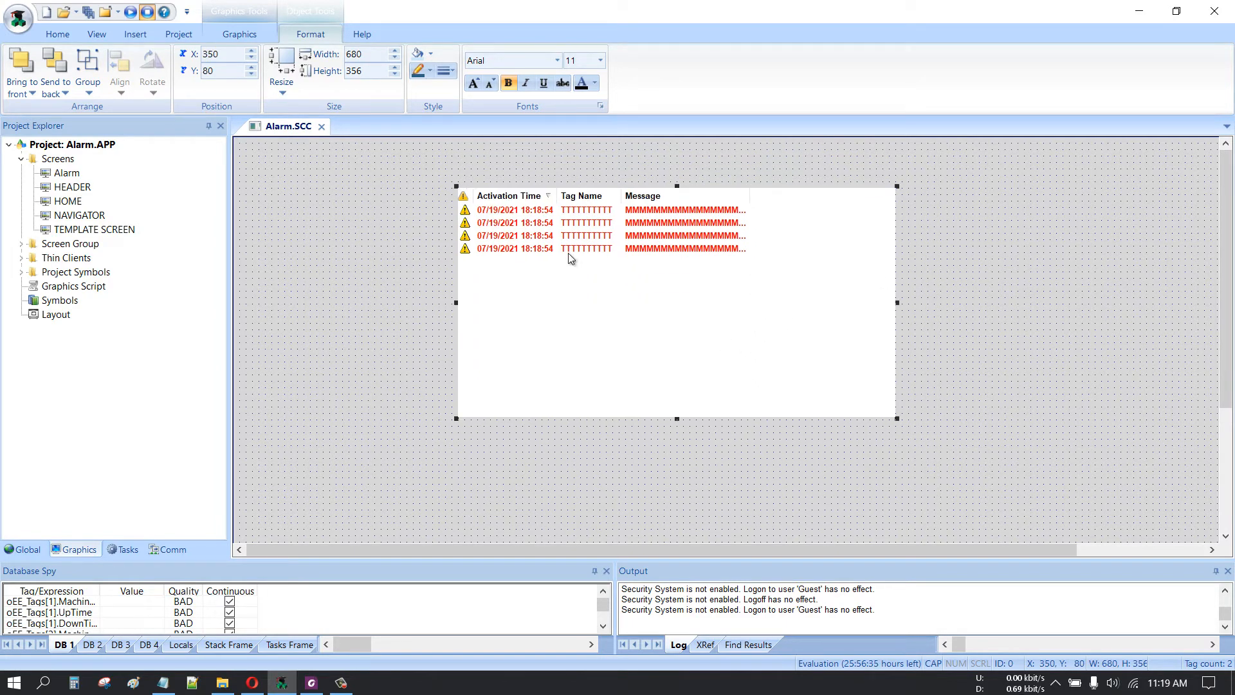
pyautogui.moveTo(569, 254); pyautogui.dragTo(566, 246)
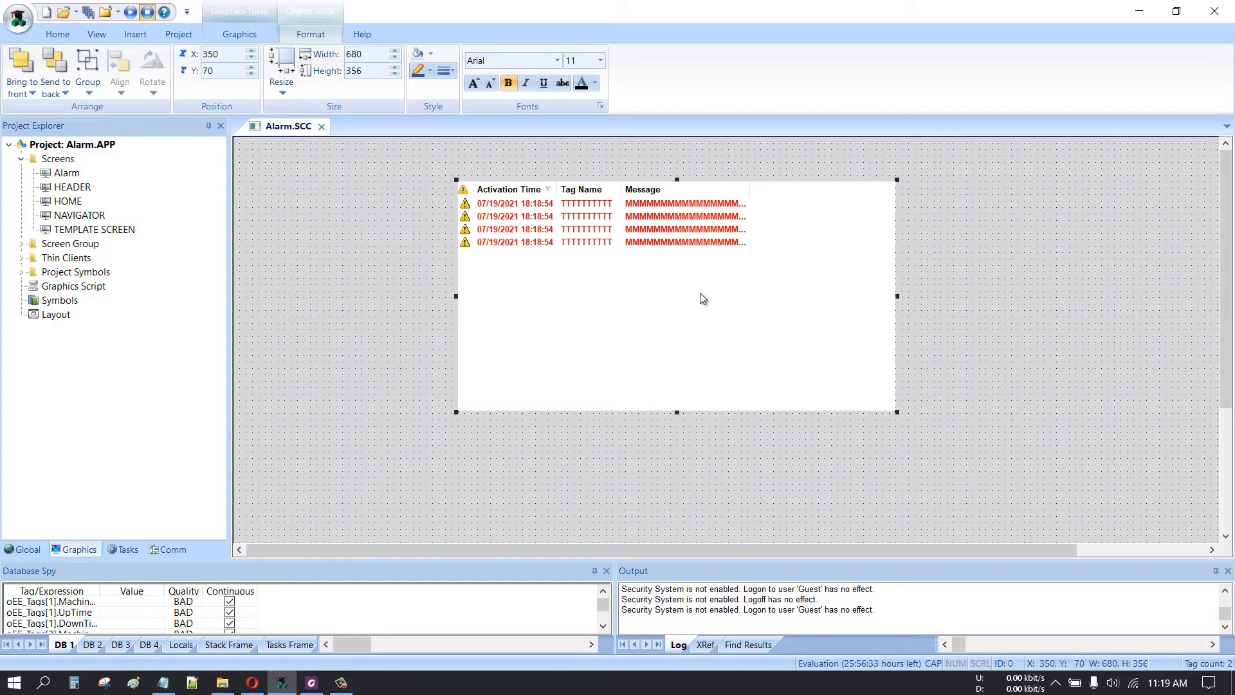
pyautogui.click(677, 414)
pyautogui.click(678, 410)
pyautogui.moveTo(678, 412); pyautogui.dragTo(670, 347)
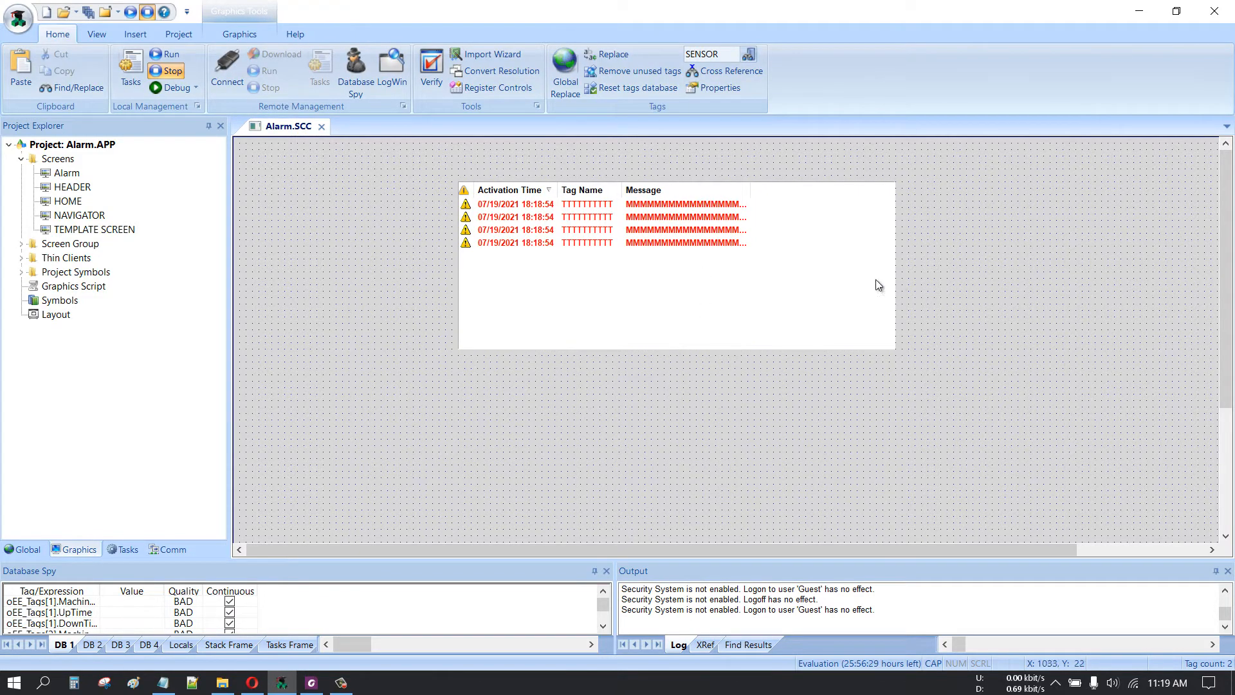
pyautogui.click(747, 275)
pyautogui.click(312, 356)
# Step: Insert the slider03 symbol from the system Sliders library near the Alarm screen's upper-left corner and move the alarm control closer to it
pyautogui.click(234, 39)
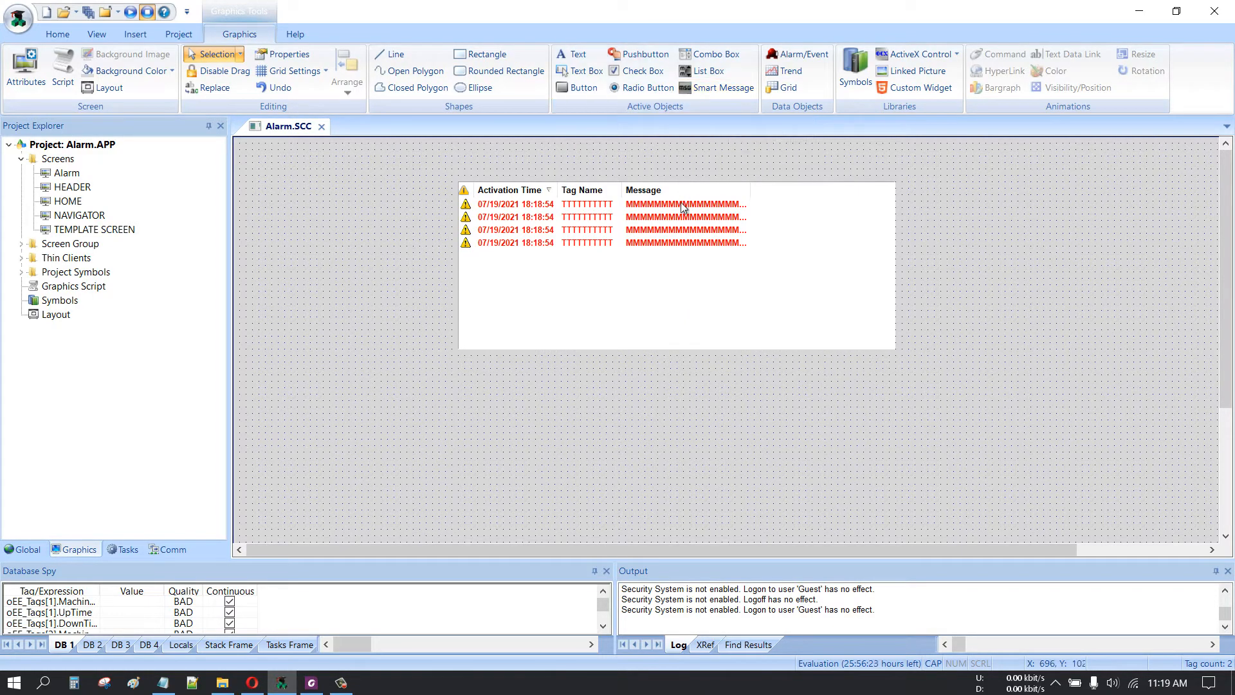
pyautogui.click(856, 71)
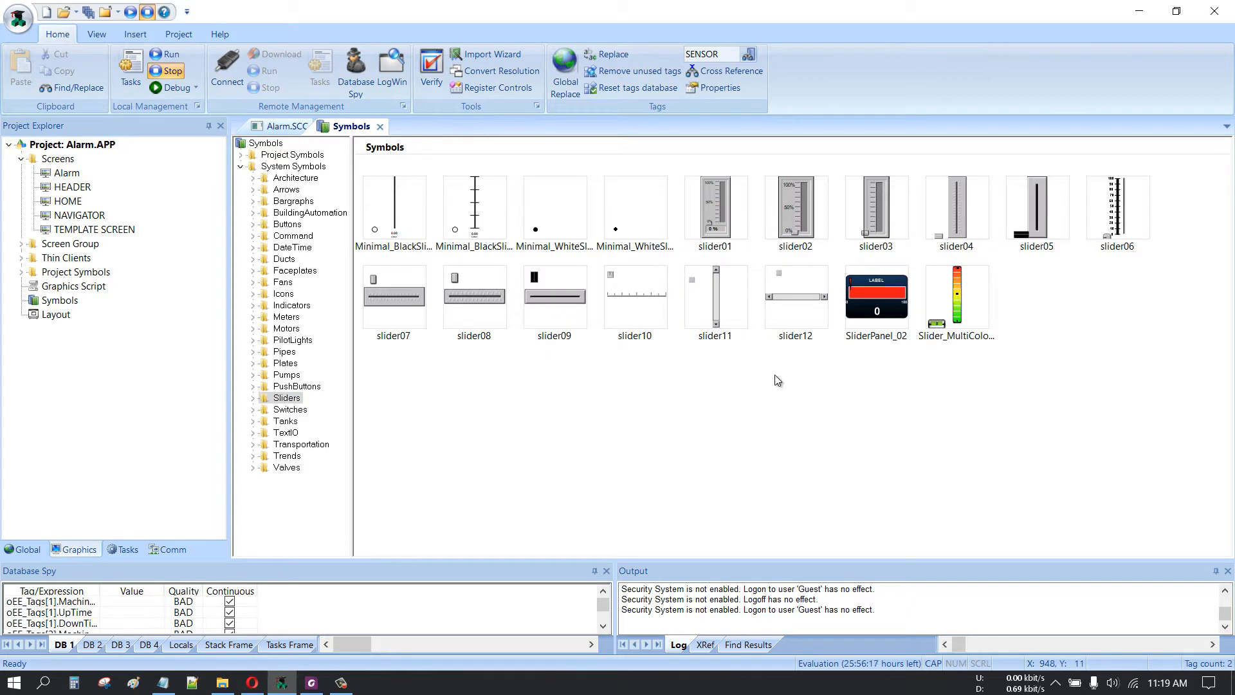
pyautogui.click(889, 206)
pyautogui.doubleClick(888, 204)
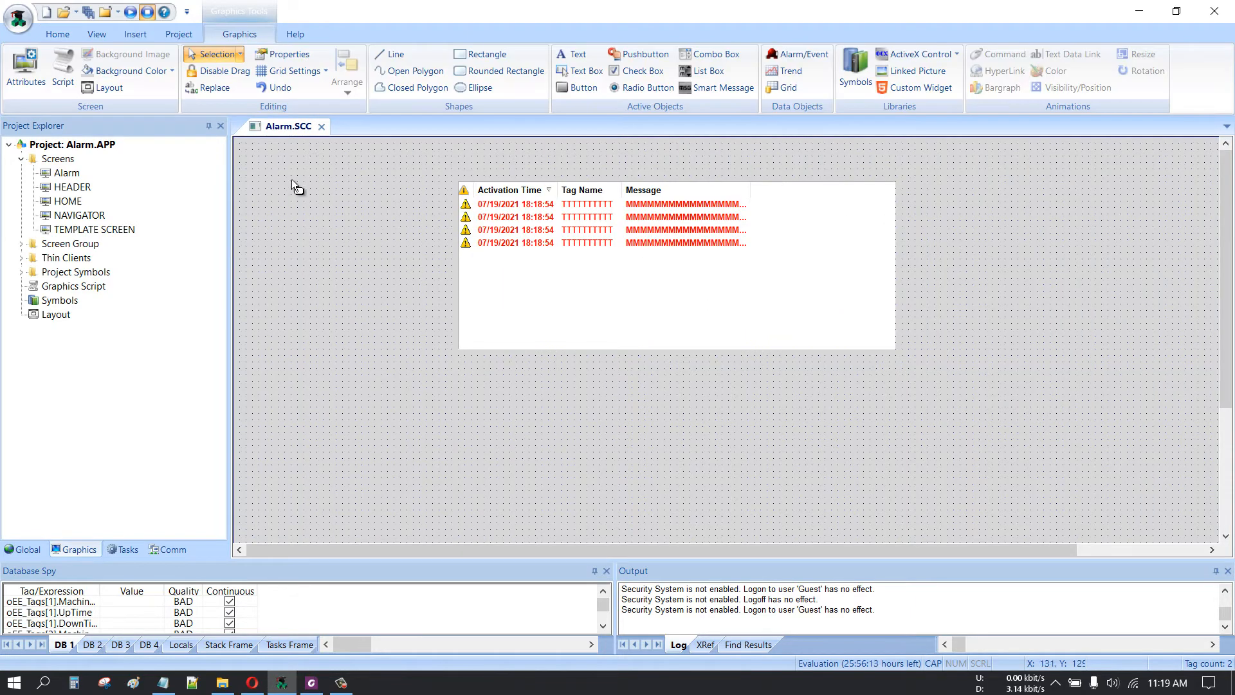
pyautogui.click(292, 179)
pyautogui.moveTo(303, 214); pyautogui.dragTo(275, 222)
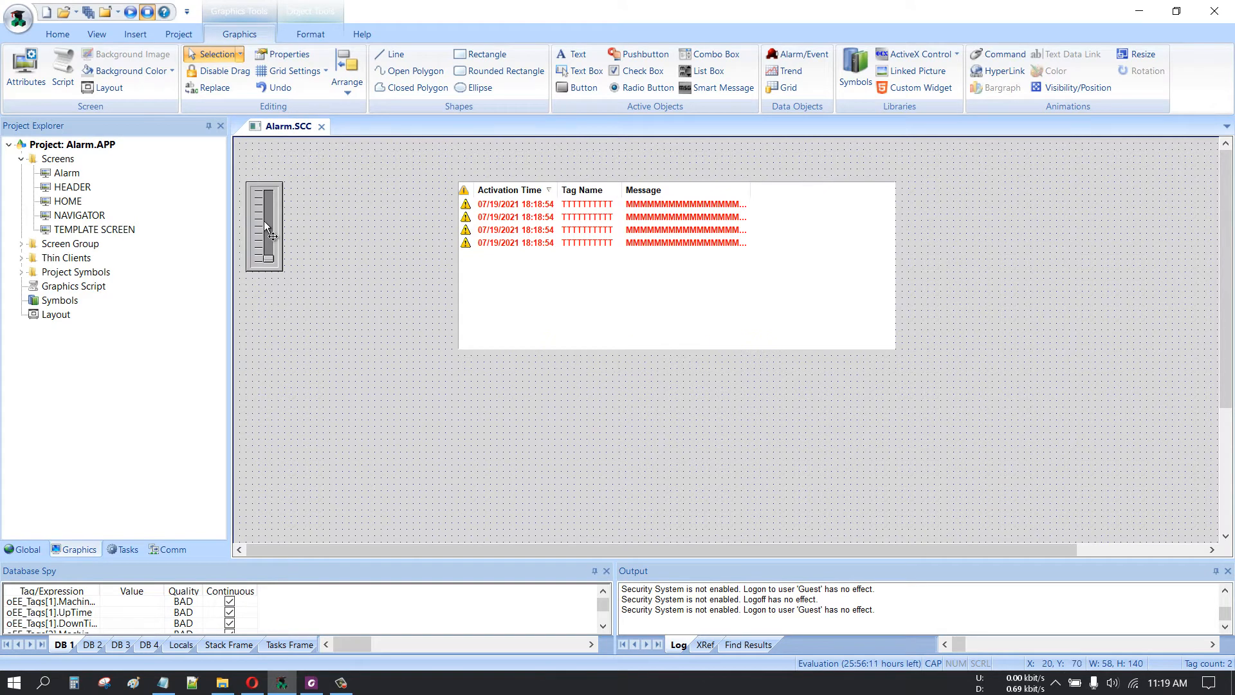
pyautogui.moveTo(659, 288); pyautogui.dragTo(535, 300)
pyautogui.click(292, 243)
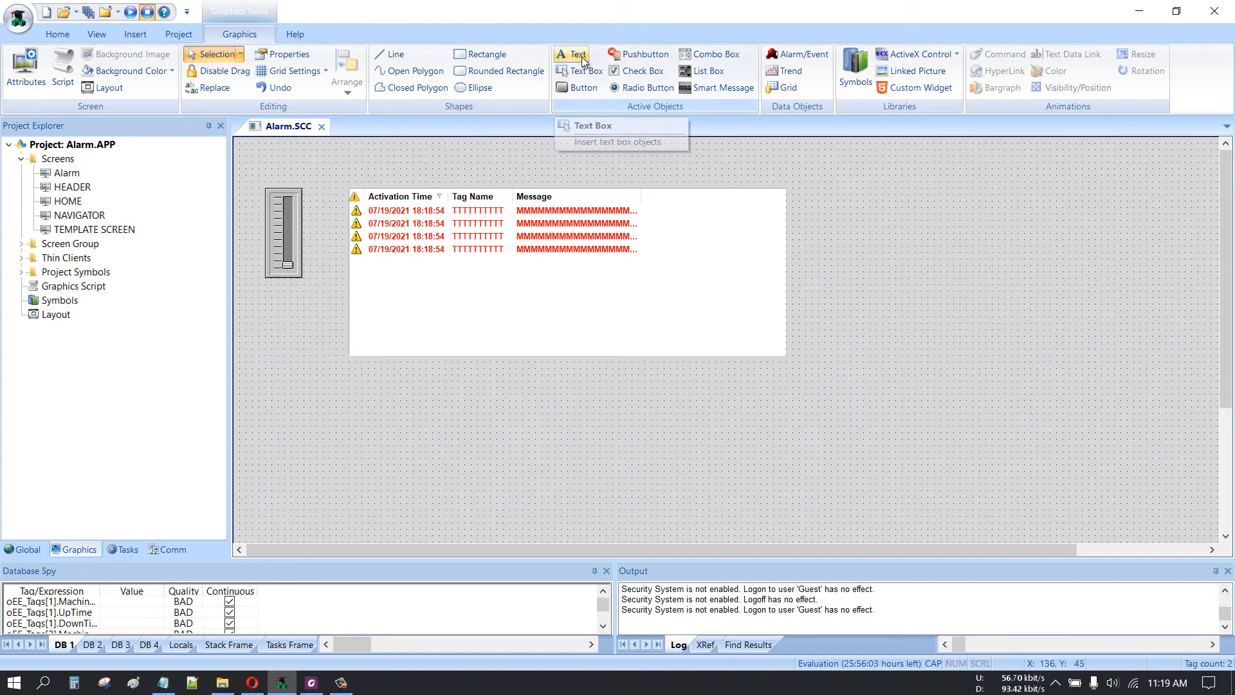
# Step: Add the text label "Slider Temperature" and center it above the slider
pyautogui.click(574, 54)
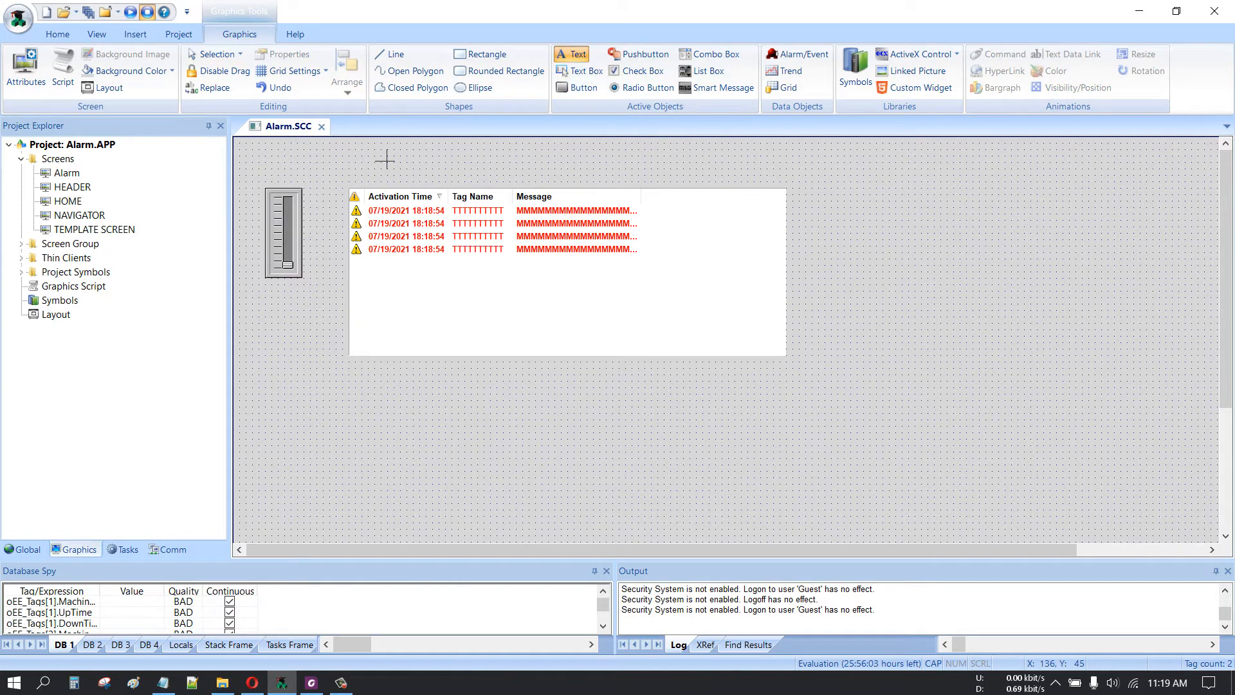
pyautogui.click(272, 174)
pyautogui.press('capslock')
pyautogui.write('s')
pyautogui.press('capslock')
pyautogui.press('BackSpace')
pyautogui.press('BackSpace')
pyautogui.press('BackSpace')
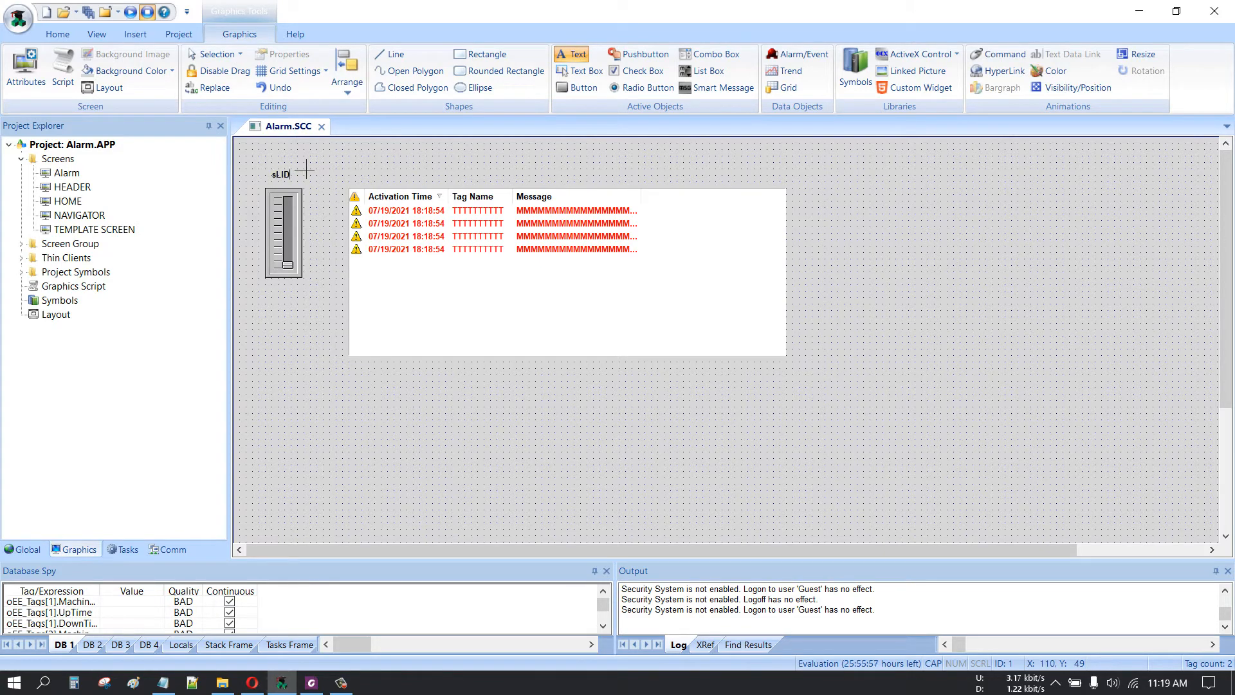
pyautogui.write('lider S')
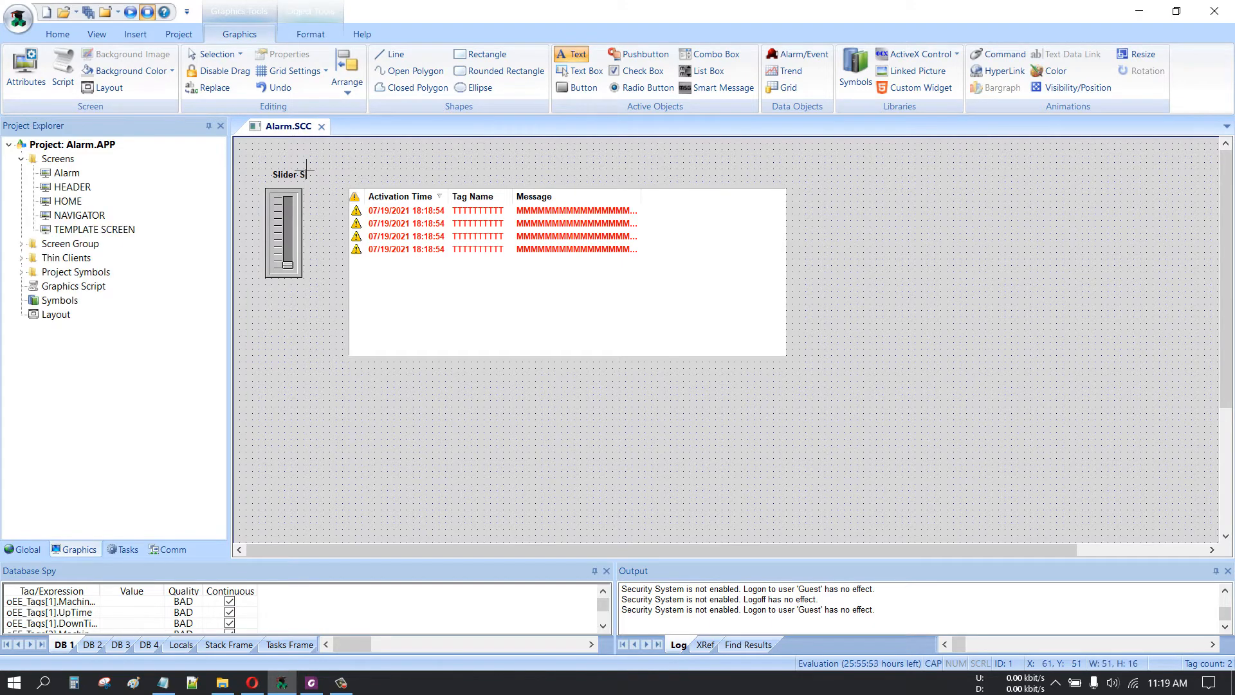
pyautogui.press('BackSpace')
pyautogui.press('capslock')
pyautogui.write('Temperature')
pyautogui.click(368, 154)
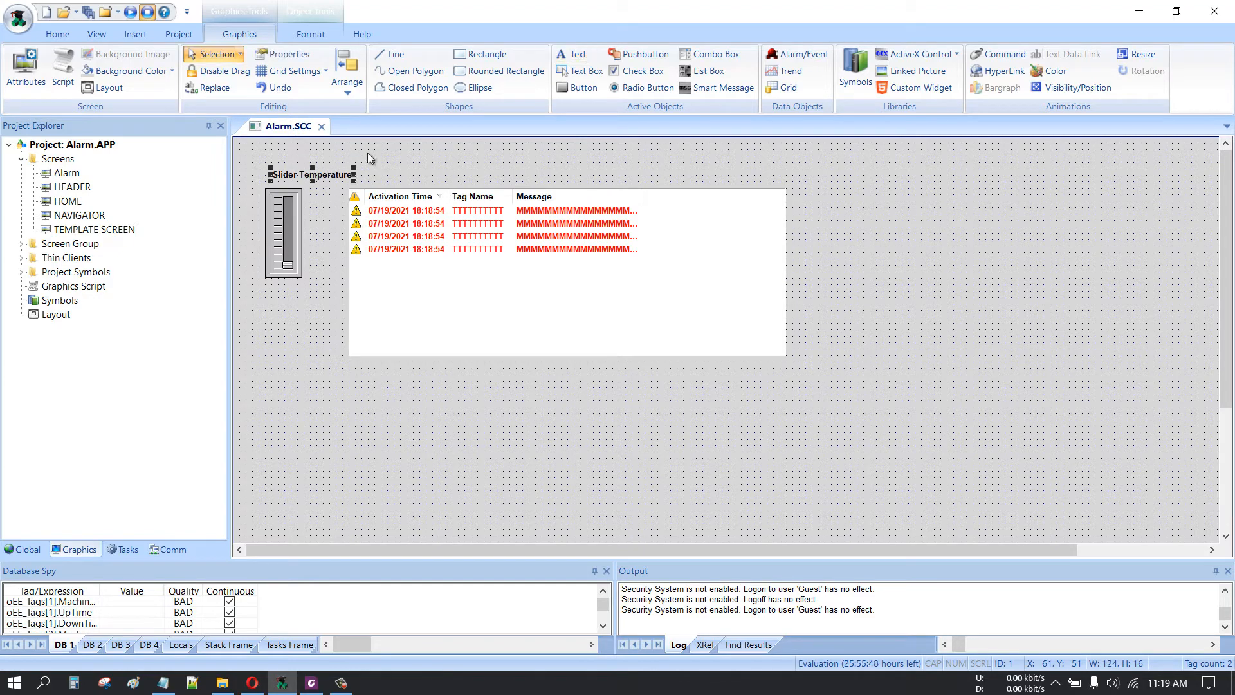
pyautogui.click(293, 179)
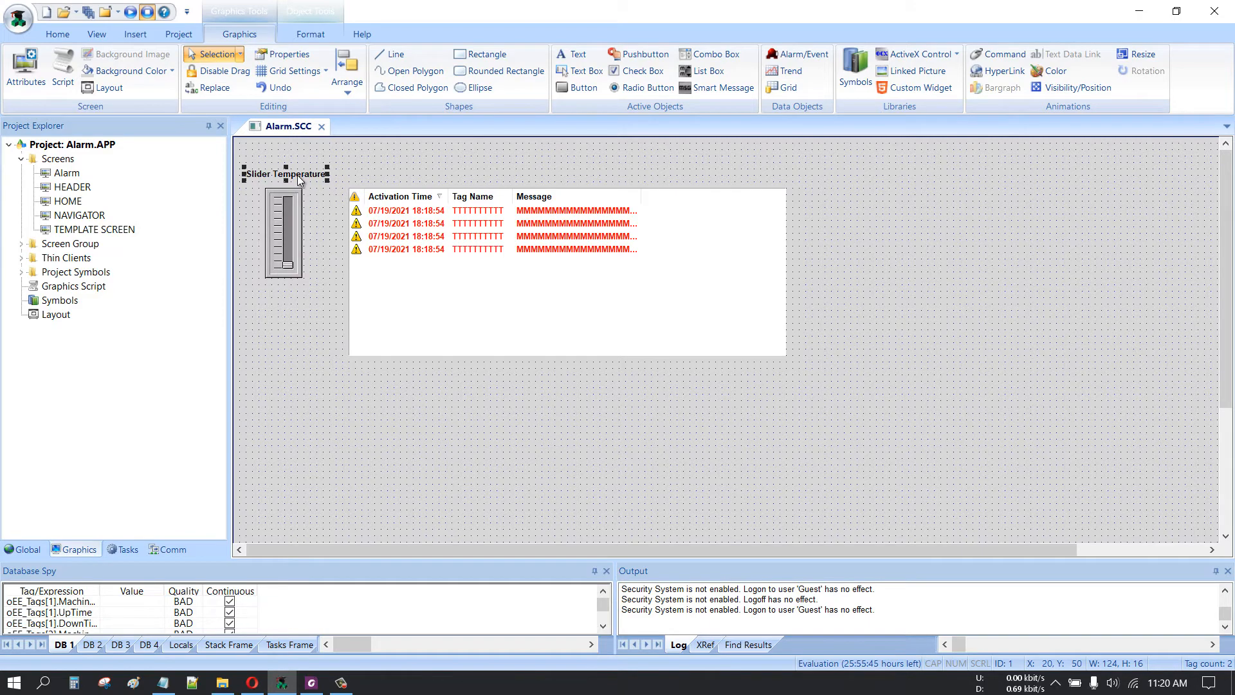
# Step: Duplicate the Slider Temperature label and place the copy above the alarm control at about X 180, Y 50
pyautogui.hotkey('ctrl', 'c')
pyautogui.hotkey('ctrl', 'v')
pyautogui.moveTo(280, 144); pyautogui.dragTo(358, 164)
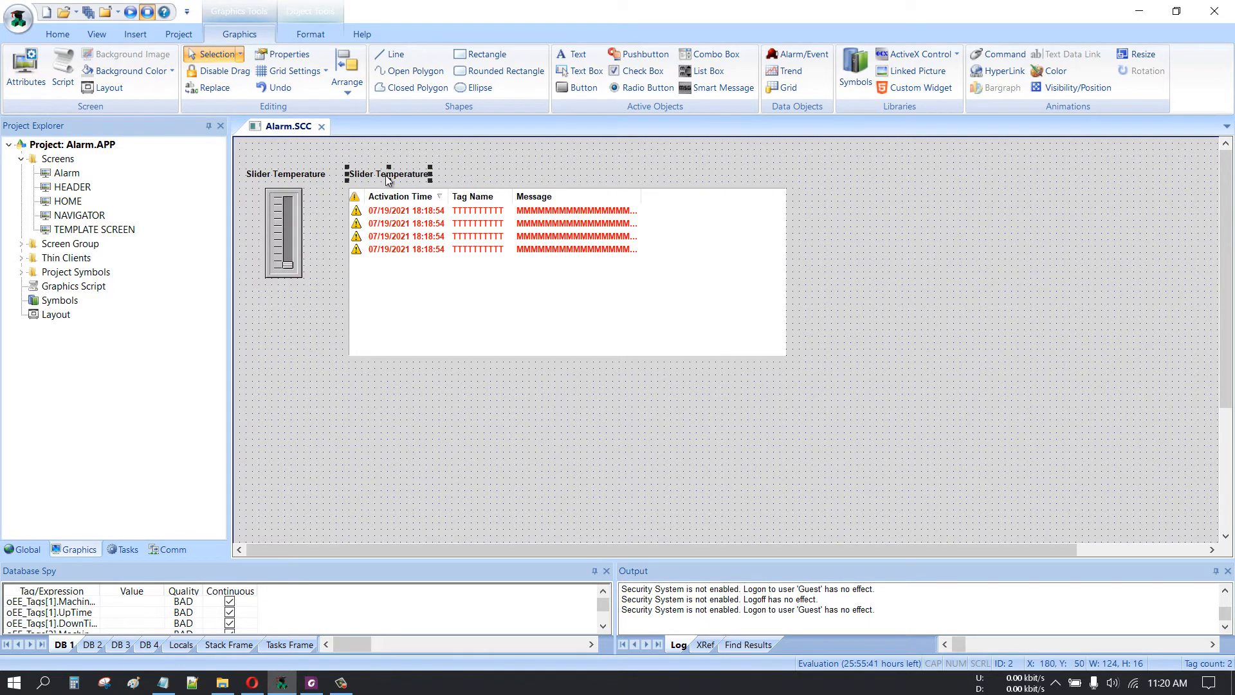
# Step: Change the copied label's caption to "Alarm Online" and close its properties
pyautogui.rightClick(388, 181)
pyautogui.click(462, 179)
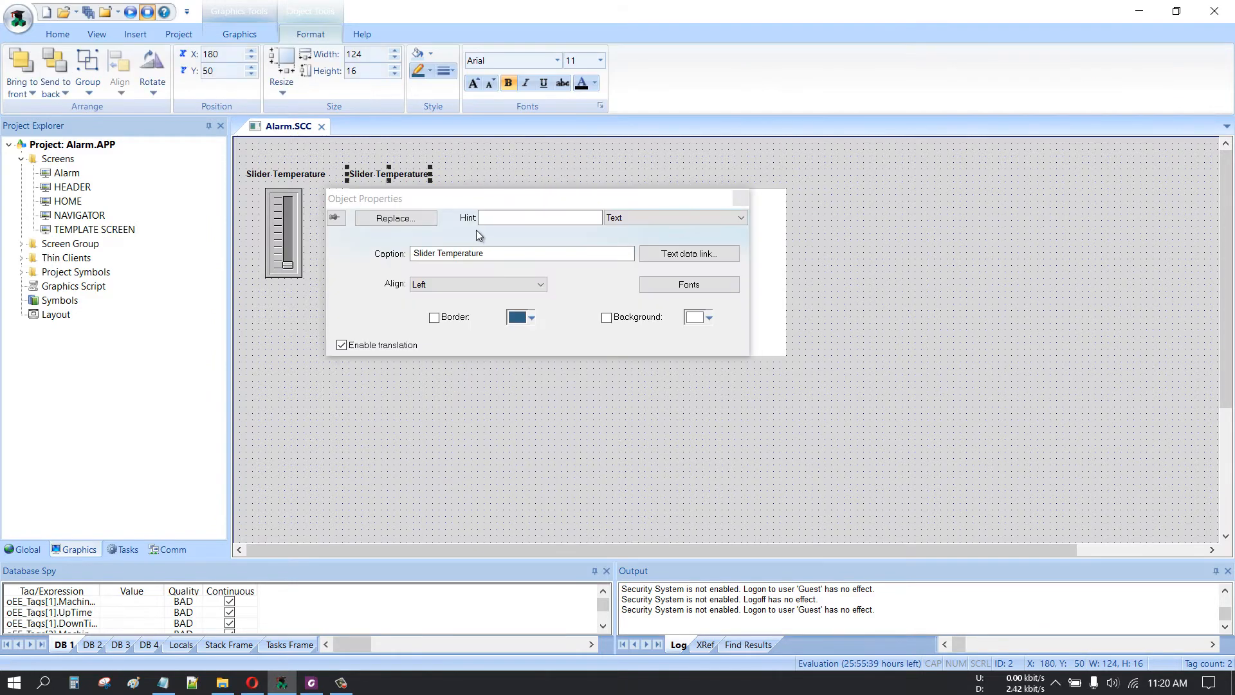
pyautogui.click(503, 253)
pyautogui.press('BackSpace')
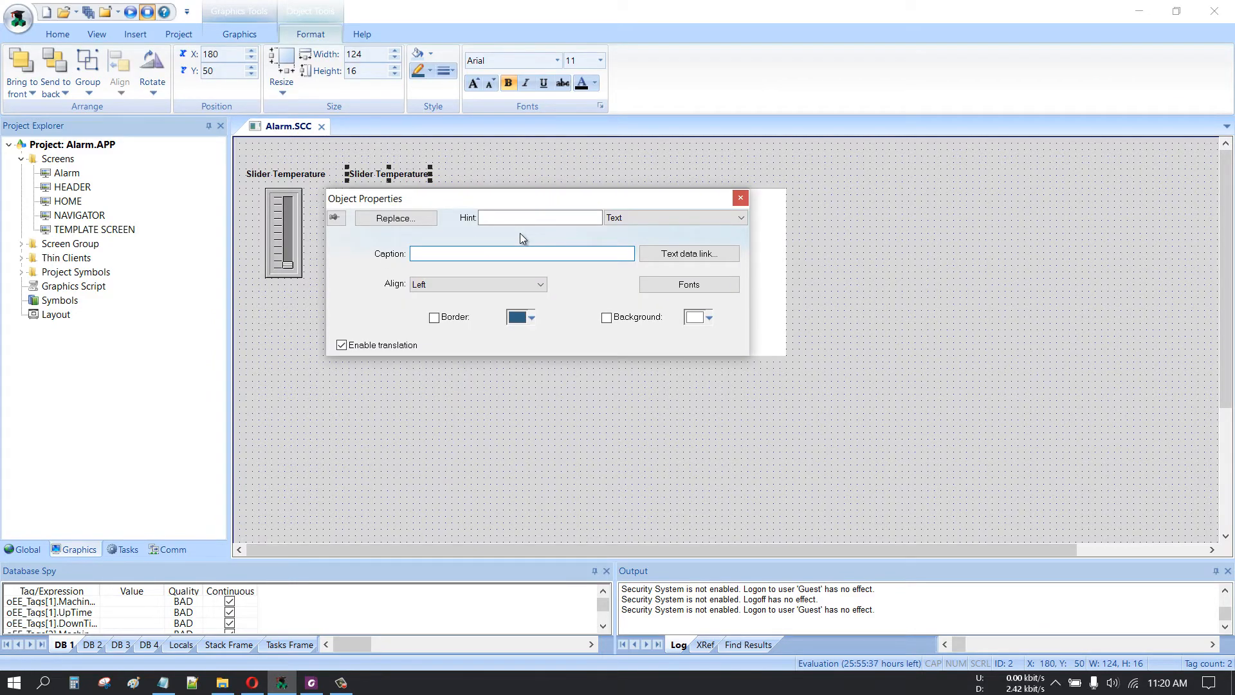
pyautogui.write('A')
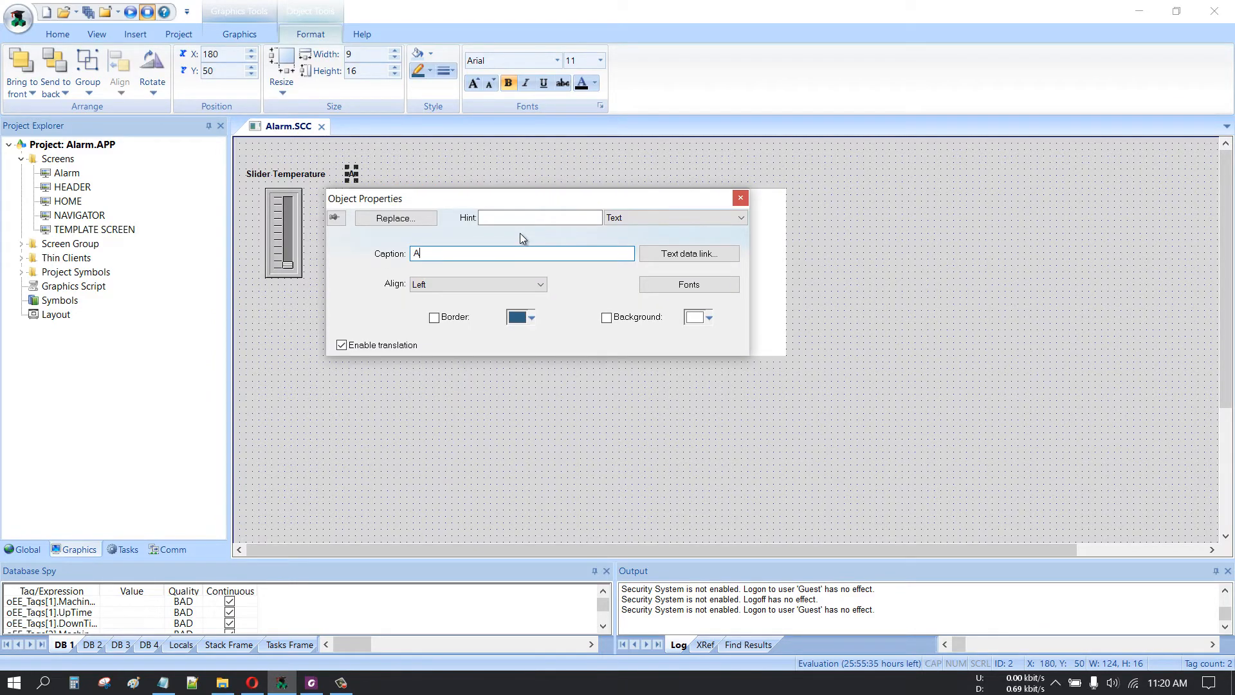
pyautogui.write('larm Online')
pyautogui.click(740, 198)
pyautogui.click(615, 161)
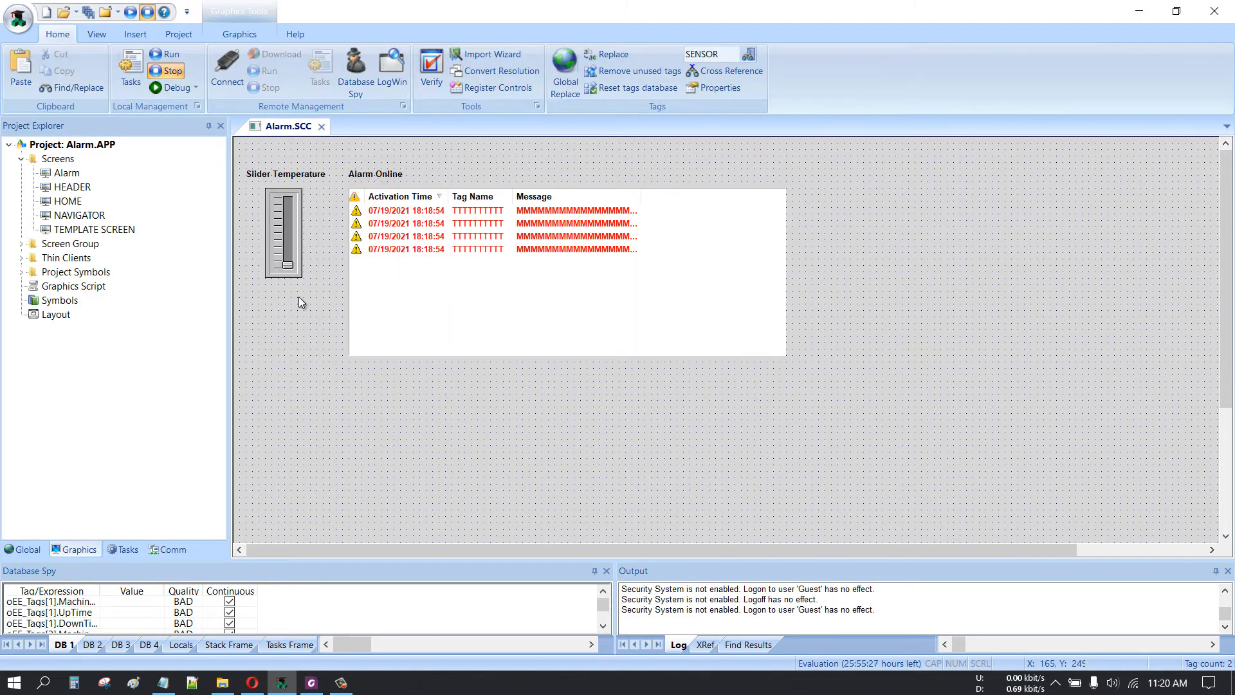
pyautogui.click(288, 235)
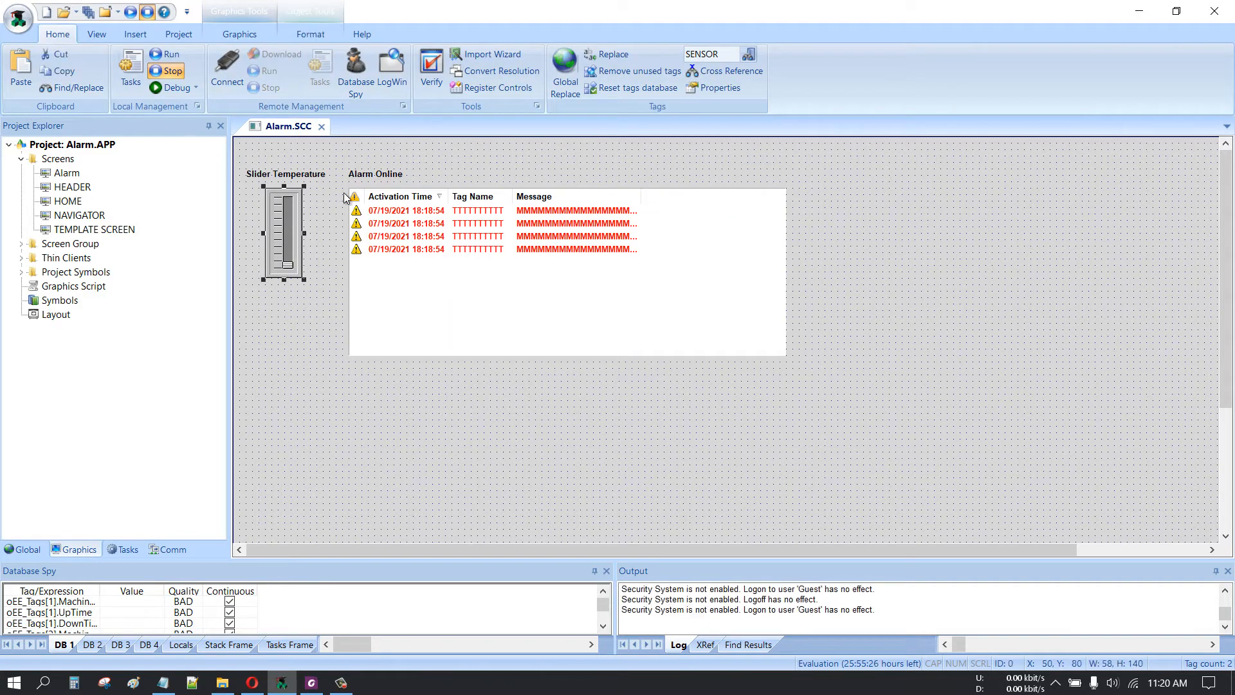
pyautogui.click(486, 153)
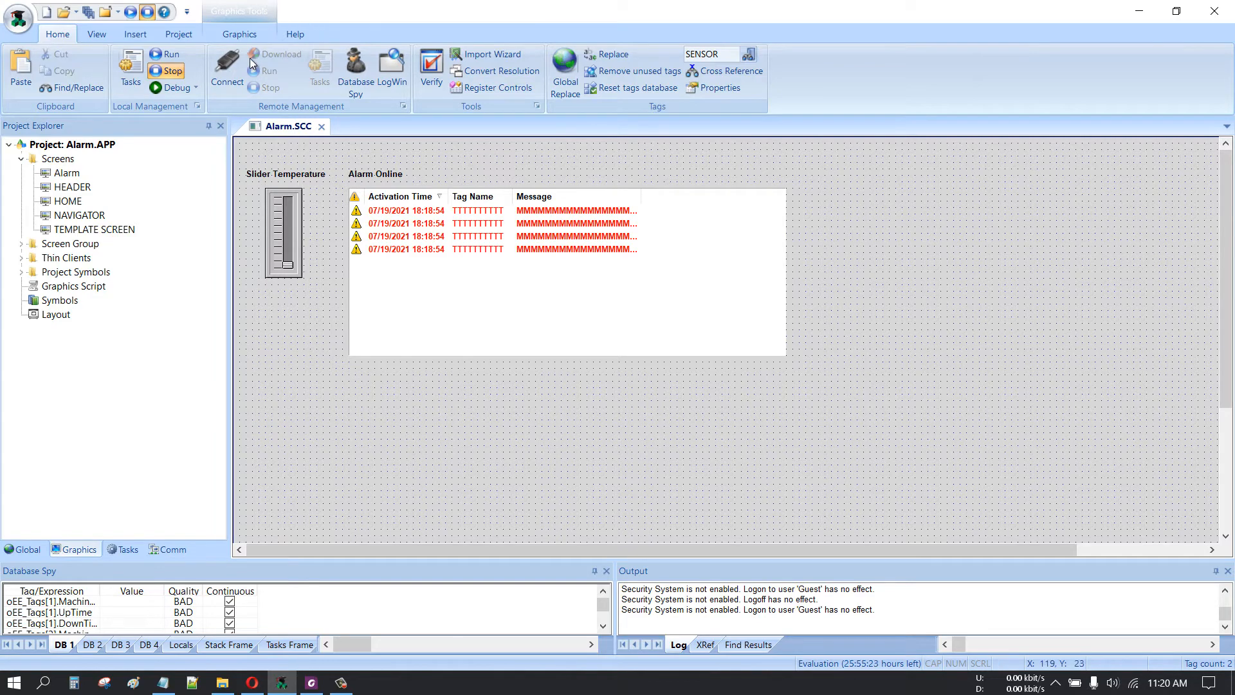
# Step: Add a button about 101 by 61 in size below the slider, at about X 30, Y 240
pyautogui.click(246, 36)
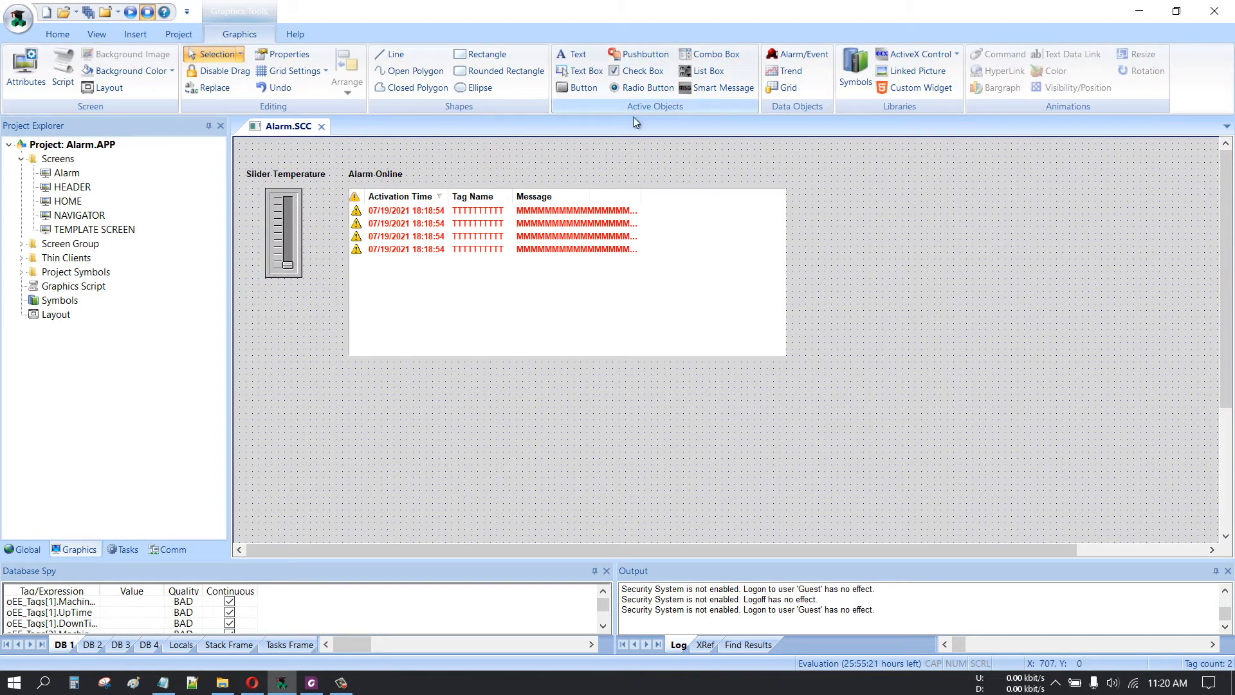
pyautogui.click(580, 87)
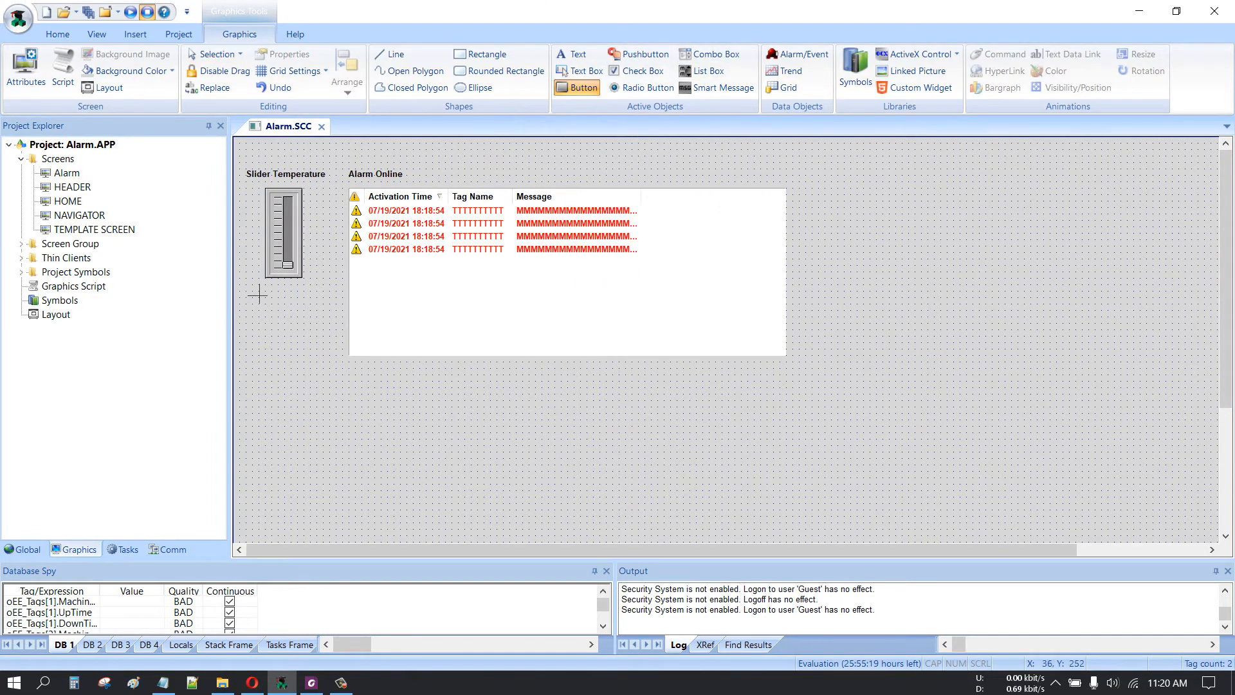
pyautogui.moveTo(259, 284)
pyautogui.mouseDown()
pyautogui.moveTo(306, 353)
pyautogui.moveTo(324, 324)
pyautogui.mouseUp()
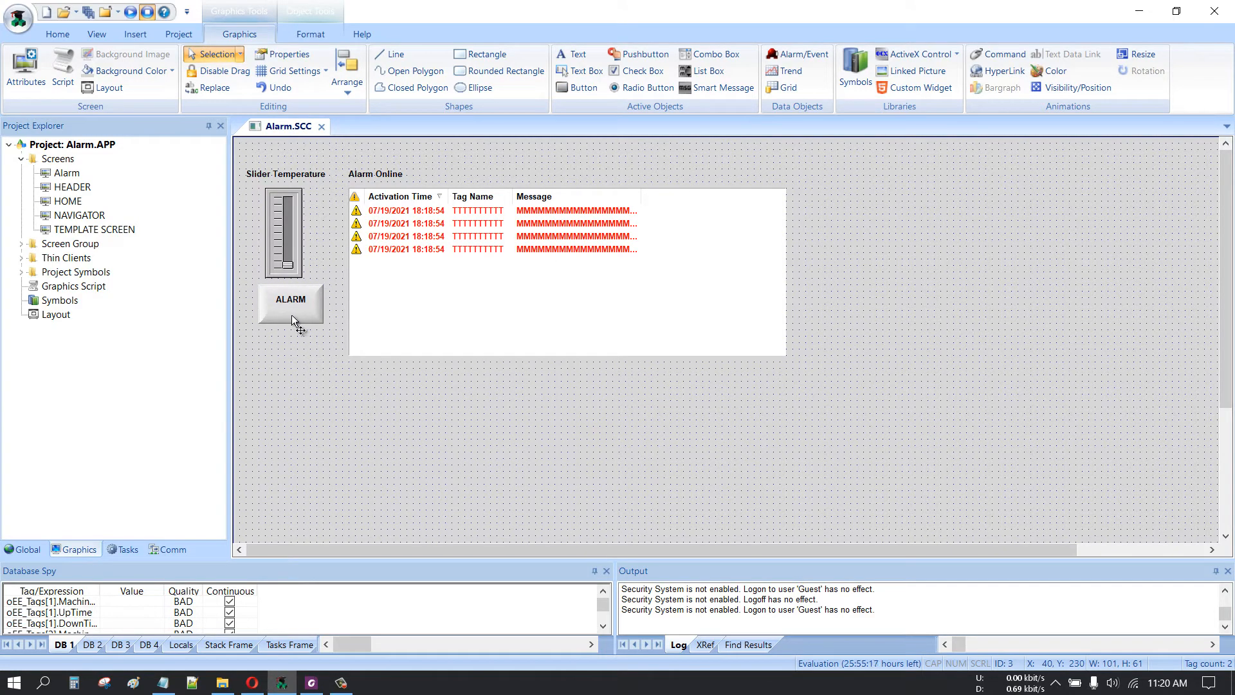
# Step: Change the new button's caption to "SENSOR"
pyautogui.rightClick(295, 322)
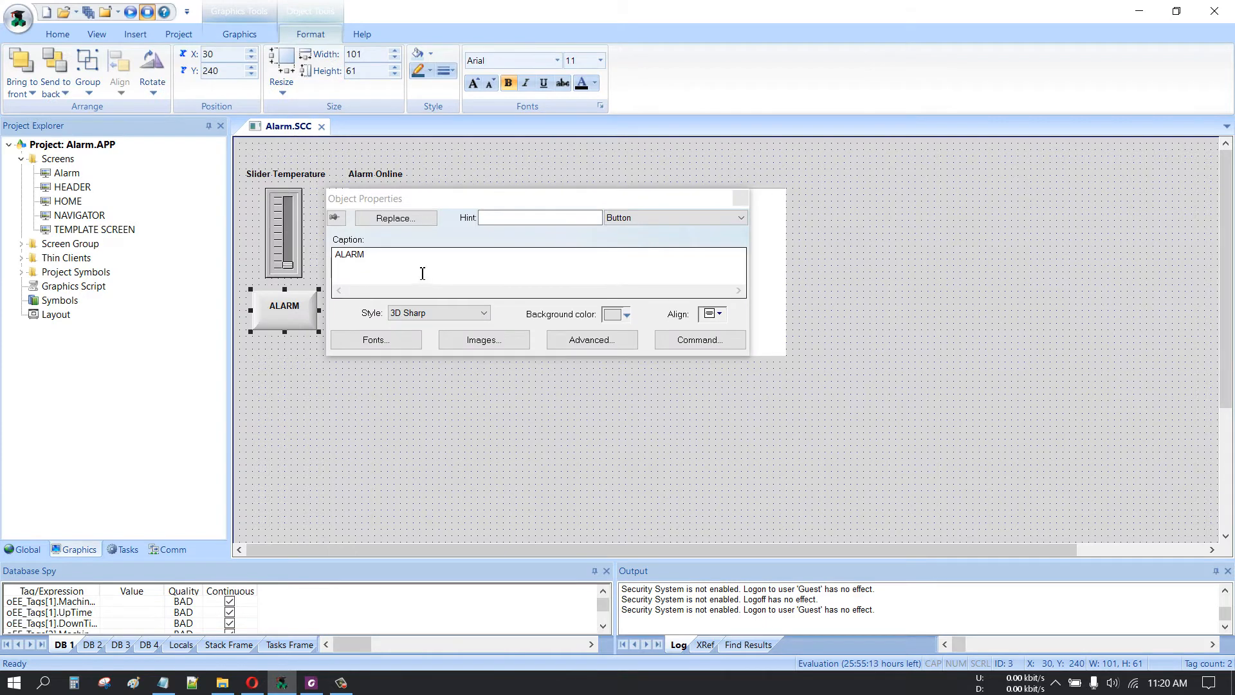
pyautogui.click(404, 263)
pyautogui.press('BackSpace')
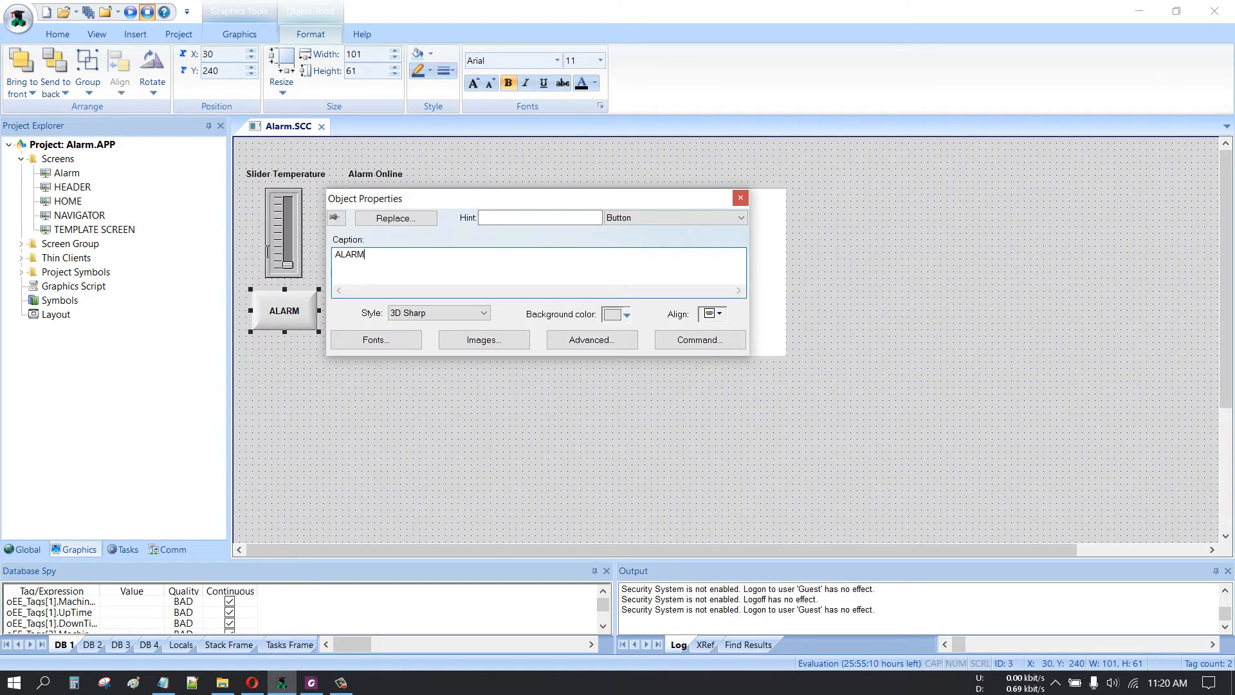
pyautogui.hotkey('ctrl', 'a')
pyautogui.press('BackSpace')
pyautogui.write('SENSOR')
# Step: Add a command to the SENSOR button and set its On Down type to Toggle Tag
pyautogui.click(642, 222)
pyautogui.click(635, 273)
pyautogui.click(701, 340)
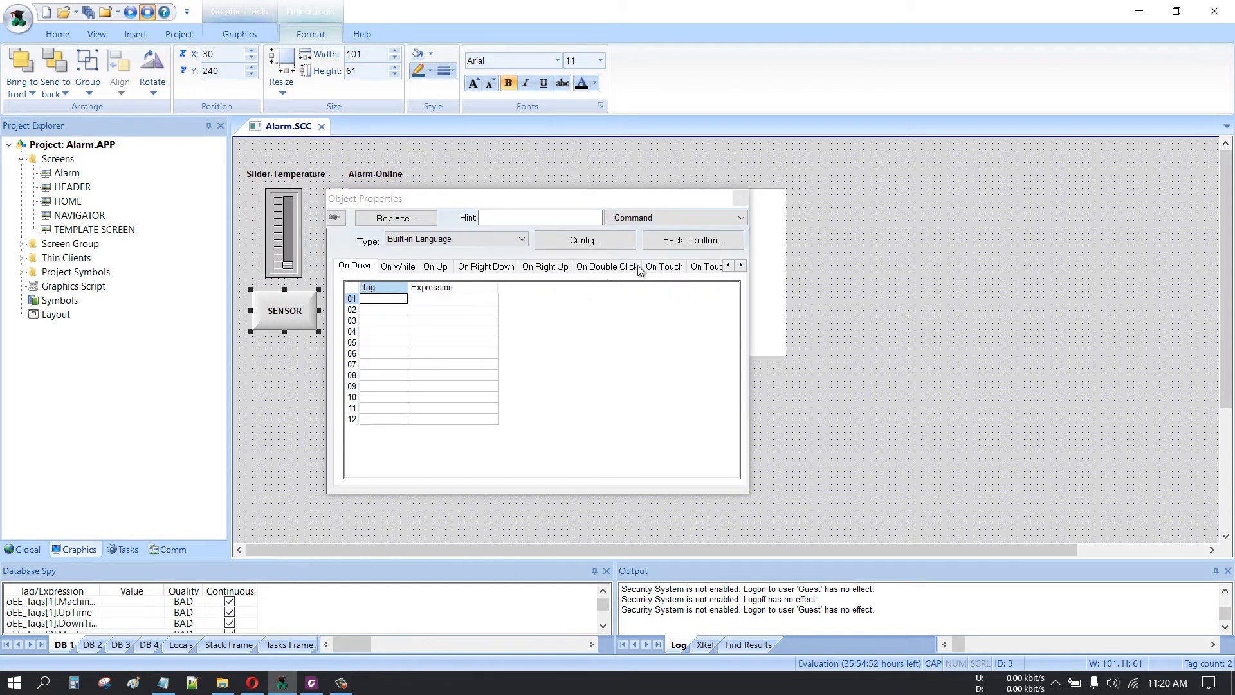
pyautogui.click(675, 218)
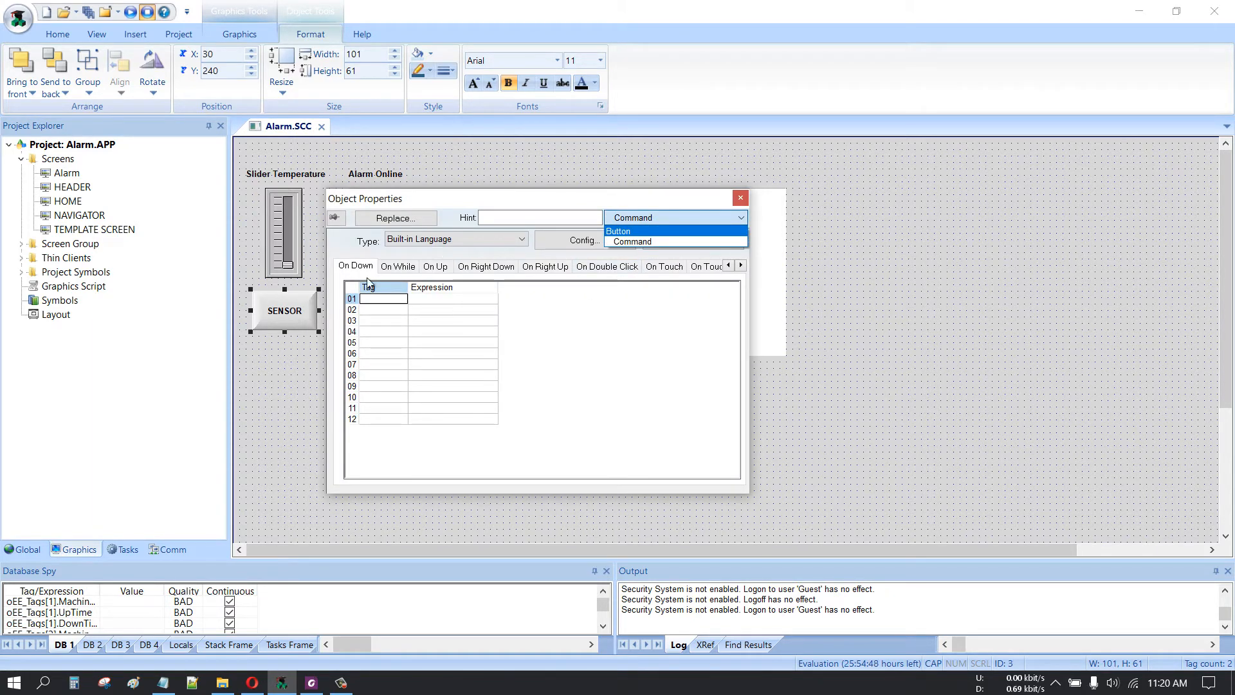
pyautogui.click(453, 242)
pyautogui.click(458, 238)
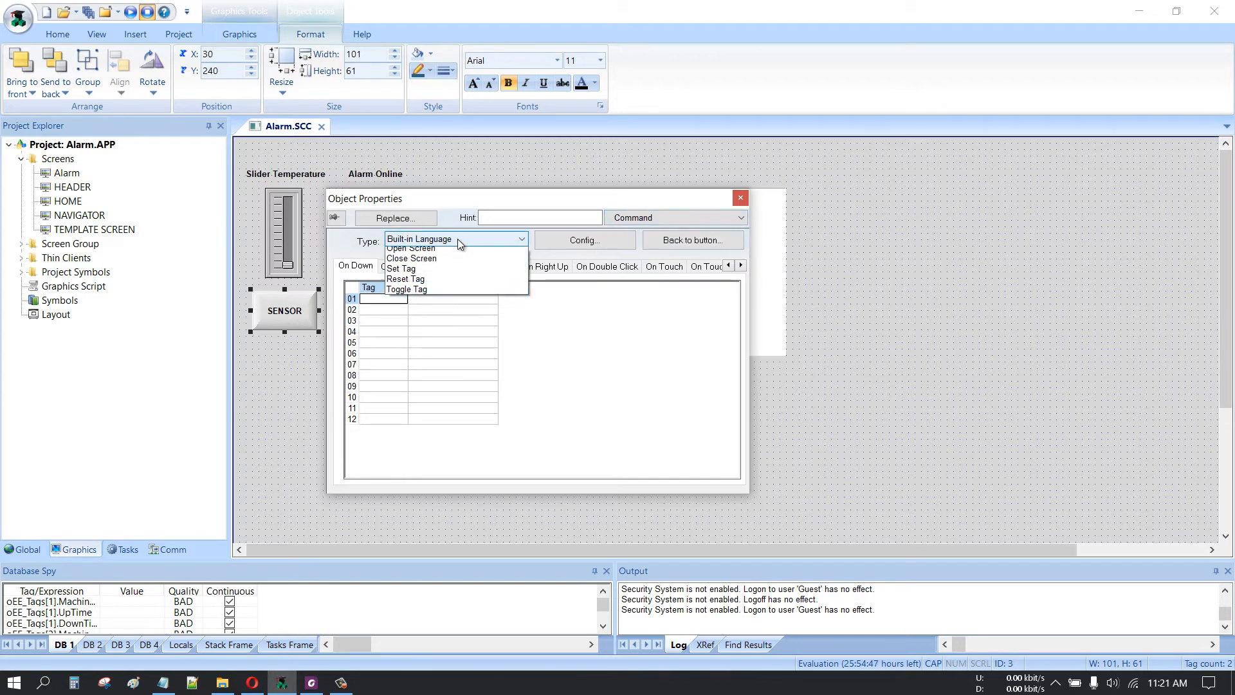
pyautogui.click(421, 315)
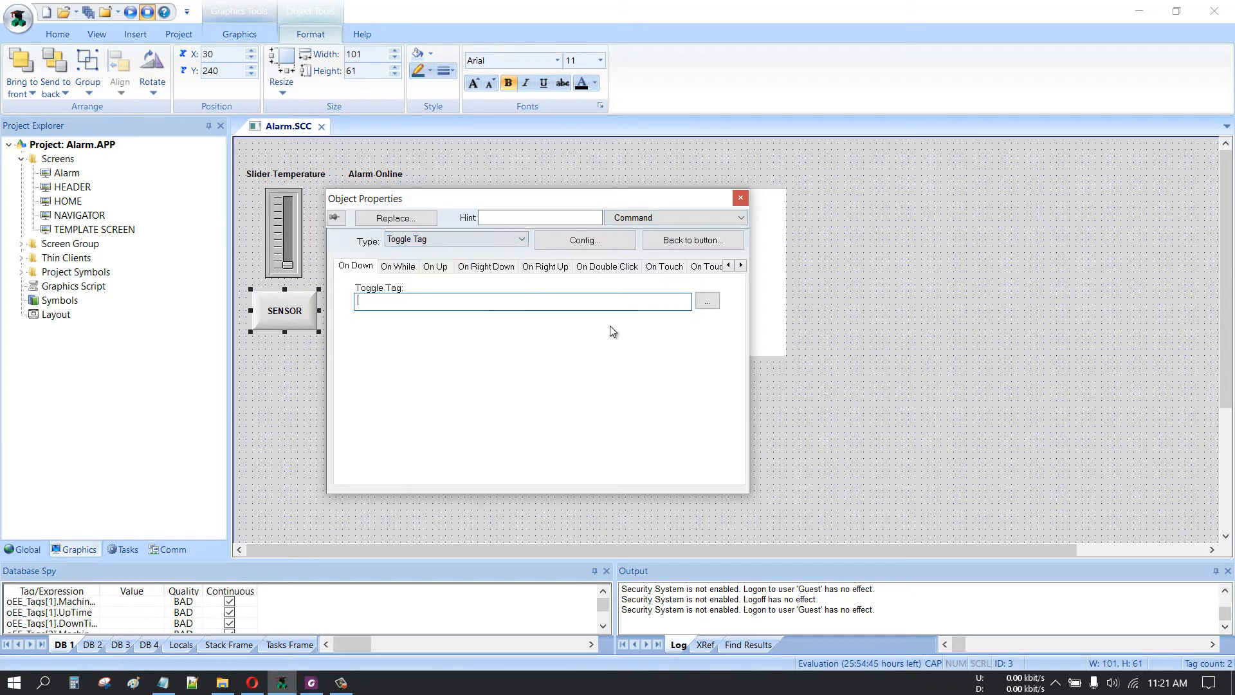
# Step: Choose the project tag SENSOR as the button's toggle tag and close its properties
pyautogui.click(711, 304)
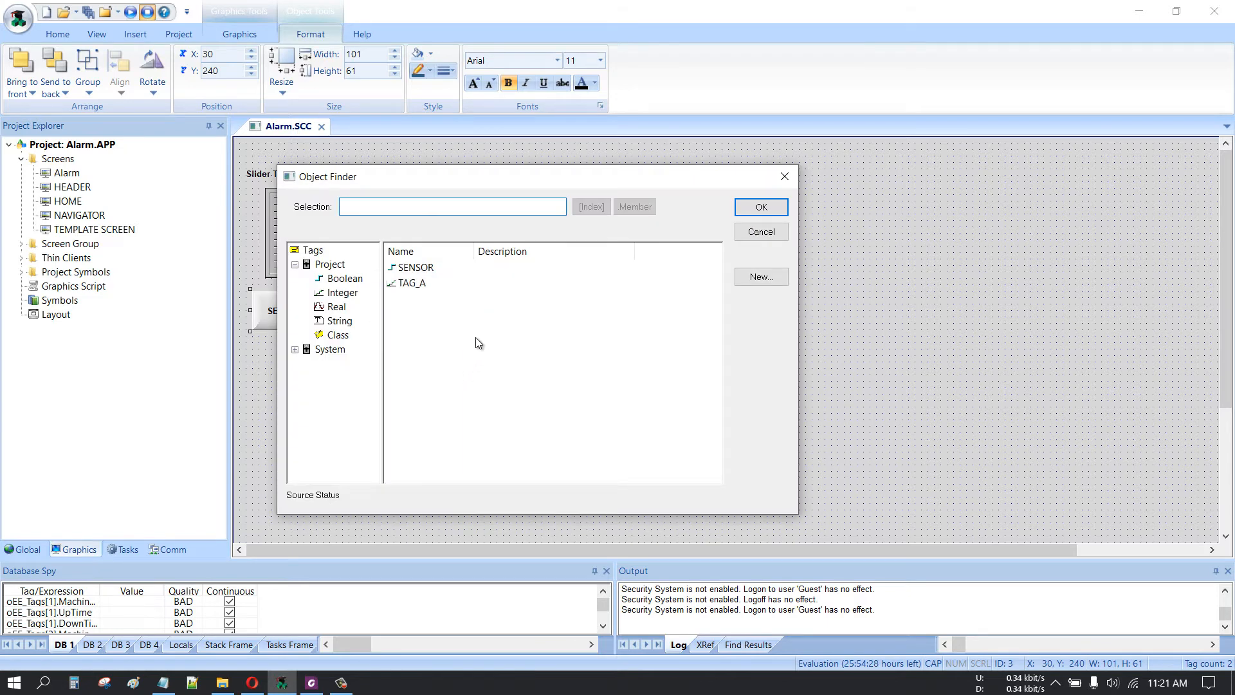
pyautogui.click(415, 267)
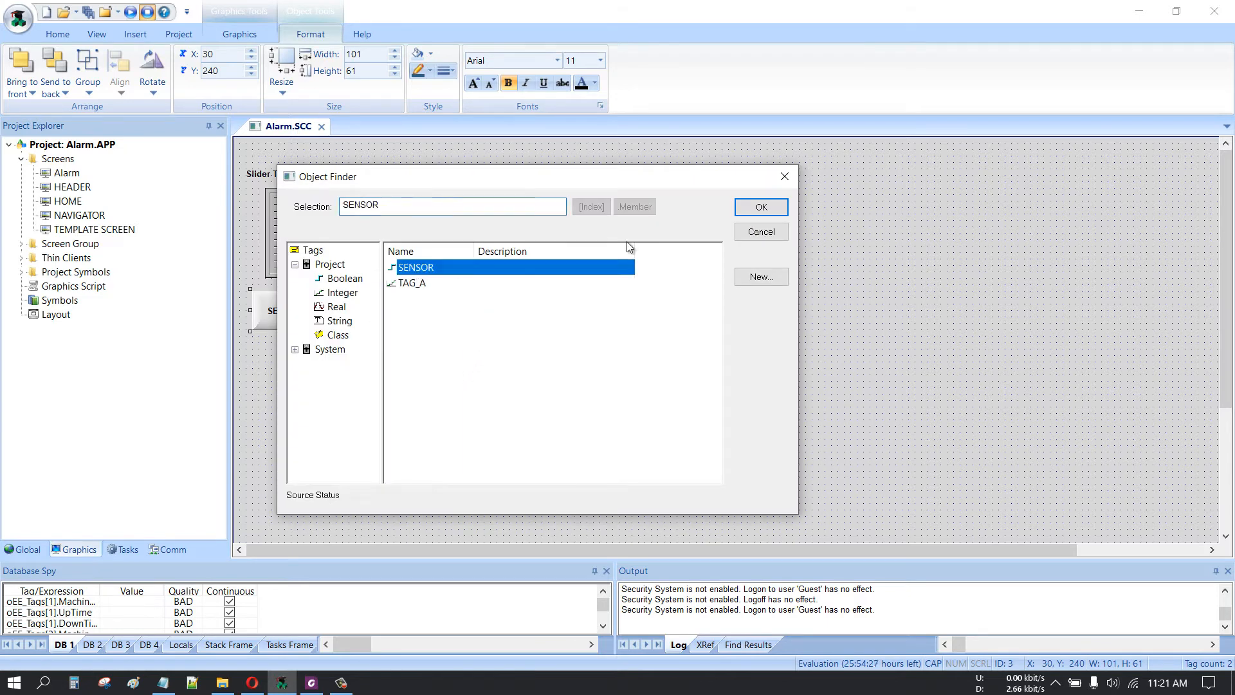
pyautogui.click(761, 207)
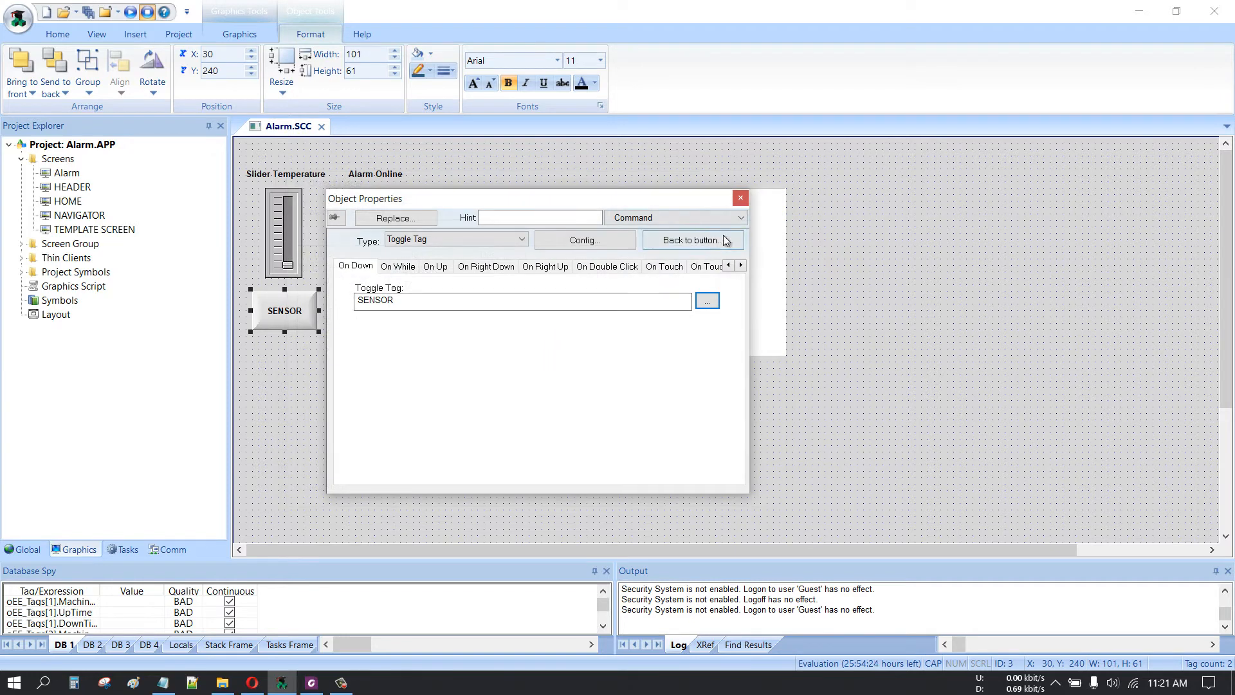
pyautogui.click(740, 199)
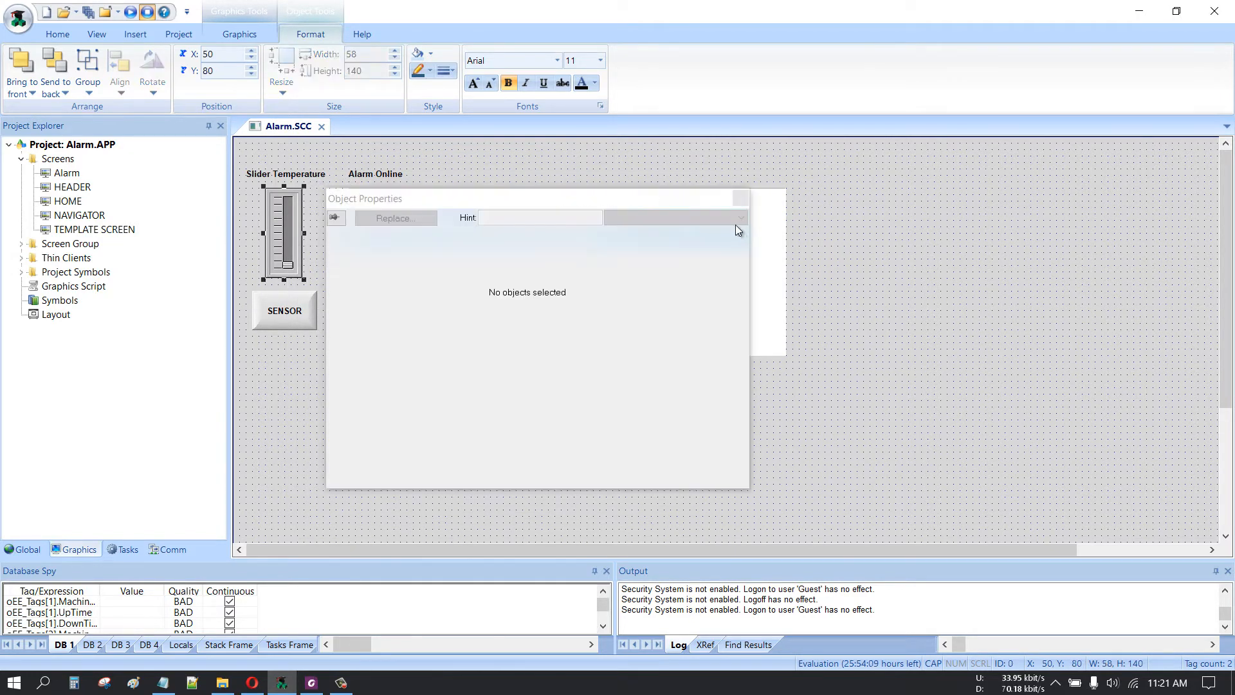
# Step: Link the temperature slider's TagName property to the TAG_A tag and close its properties
pyautogui.click(741, 201)
pyautogui.click(276, 243)
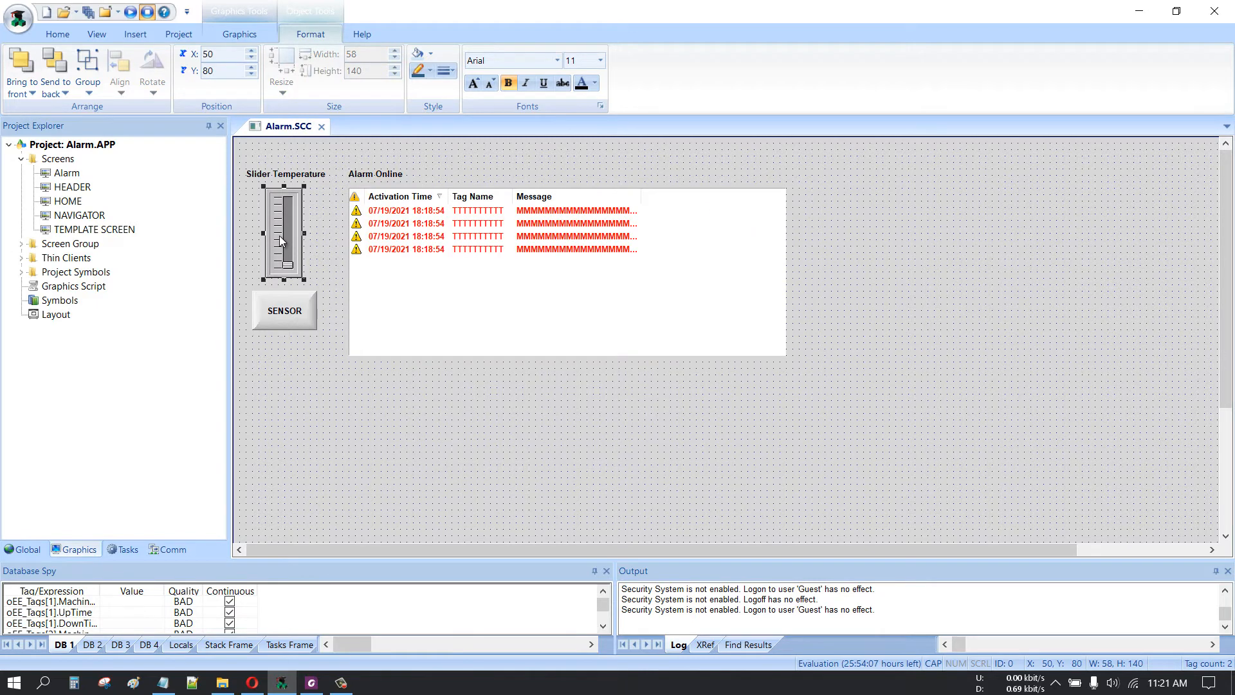
pyautogui.rightClick(280, 239)
pyautogui.click(312, 244)
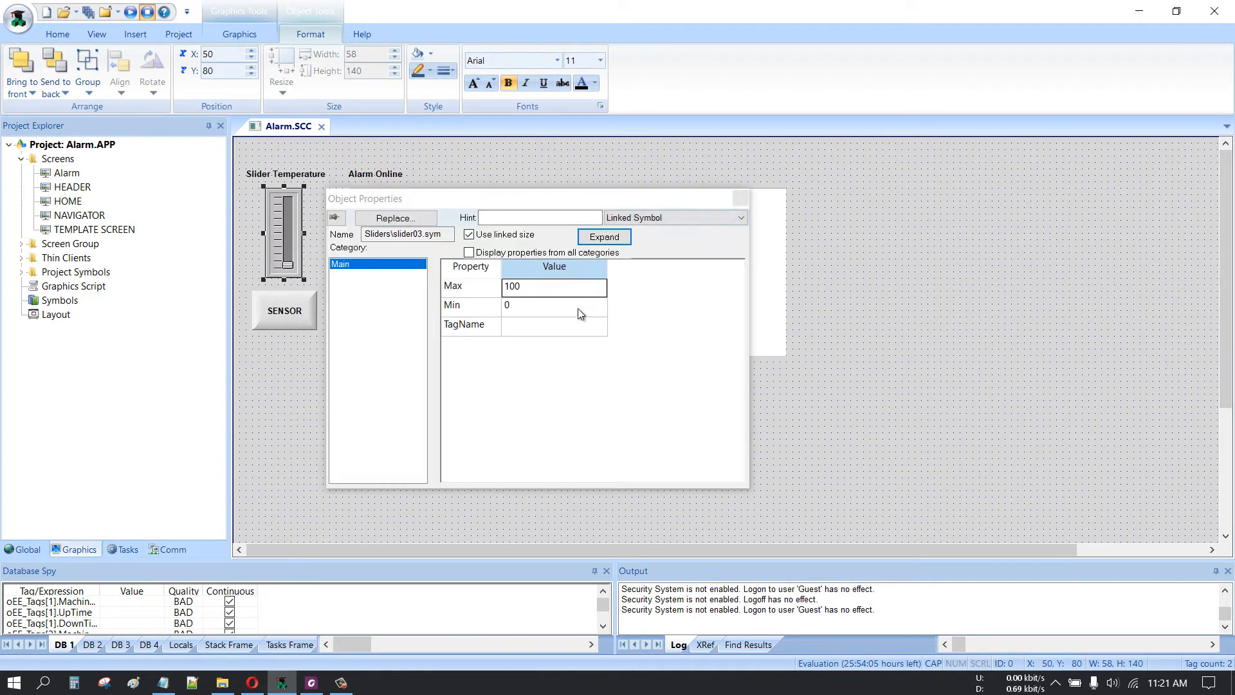
pyautogui.doubleClick(533, 328)
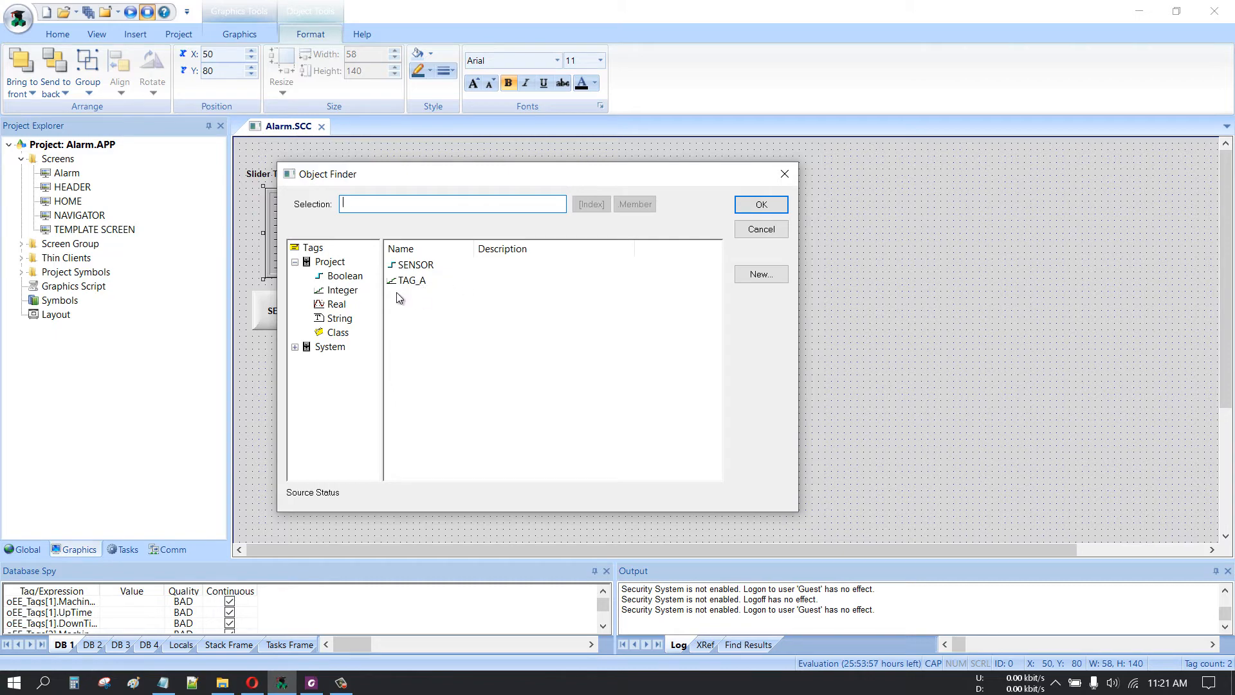
pyautogui.click(411, 281)
pyautogui.click(763, 207)
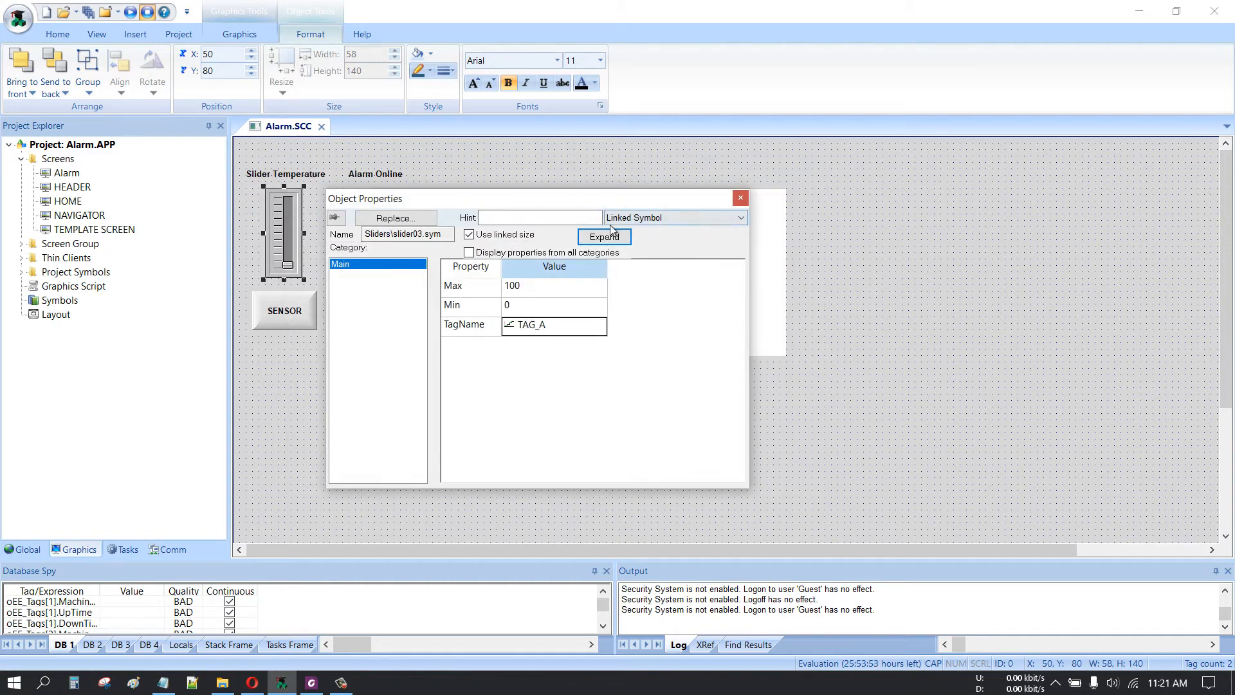
pyautogui.click(649, 219)
pyautogui.click(680, 294)
pyautogui.click(740, 197)
pyautogui.click(874, 191)
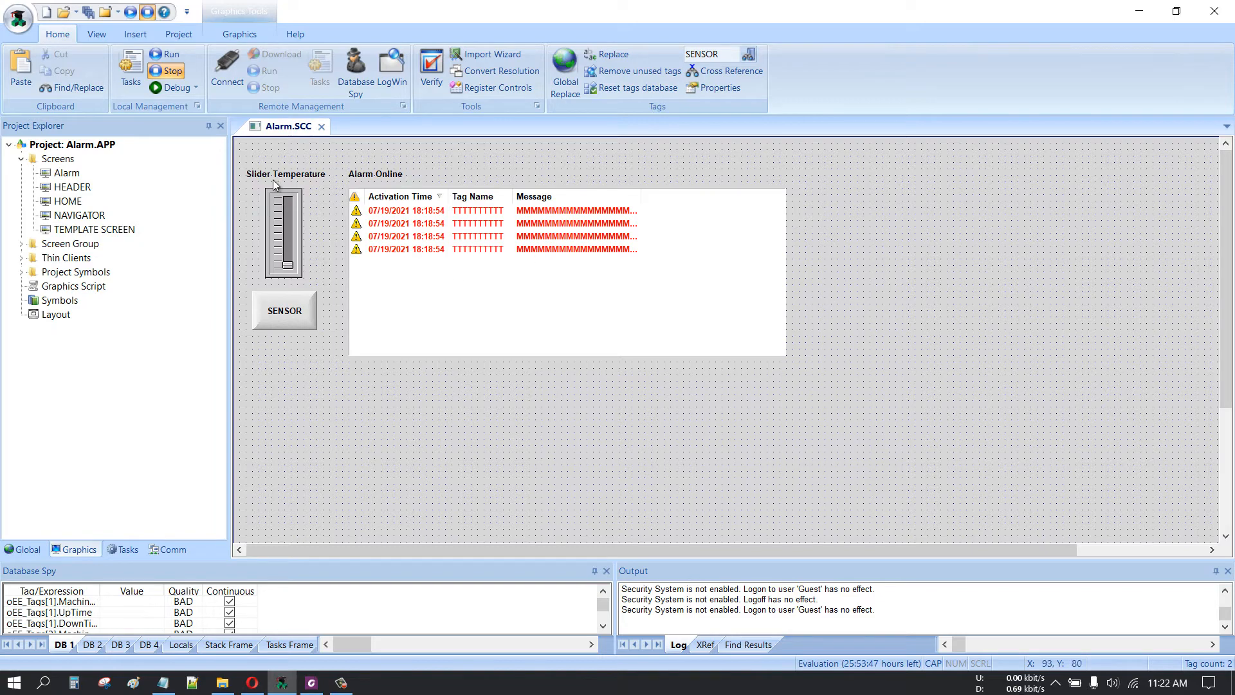
pyautogui.moveTo(240, 166); pyautogui.dragTo(823, 400)
pyautogui.click(909, 314)
# Step: Insert a new alarm worksheet among the project's tasks
pyautogui.click(124, 552)
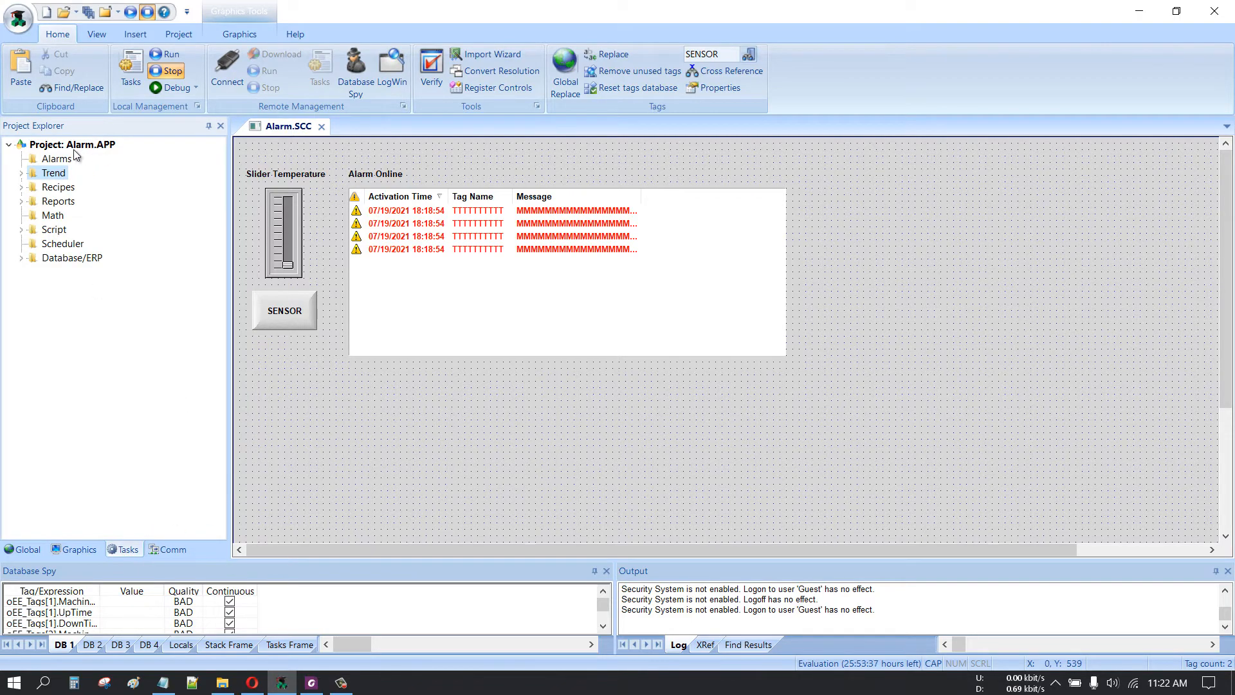
pyautogui.click(51, 160)
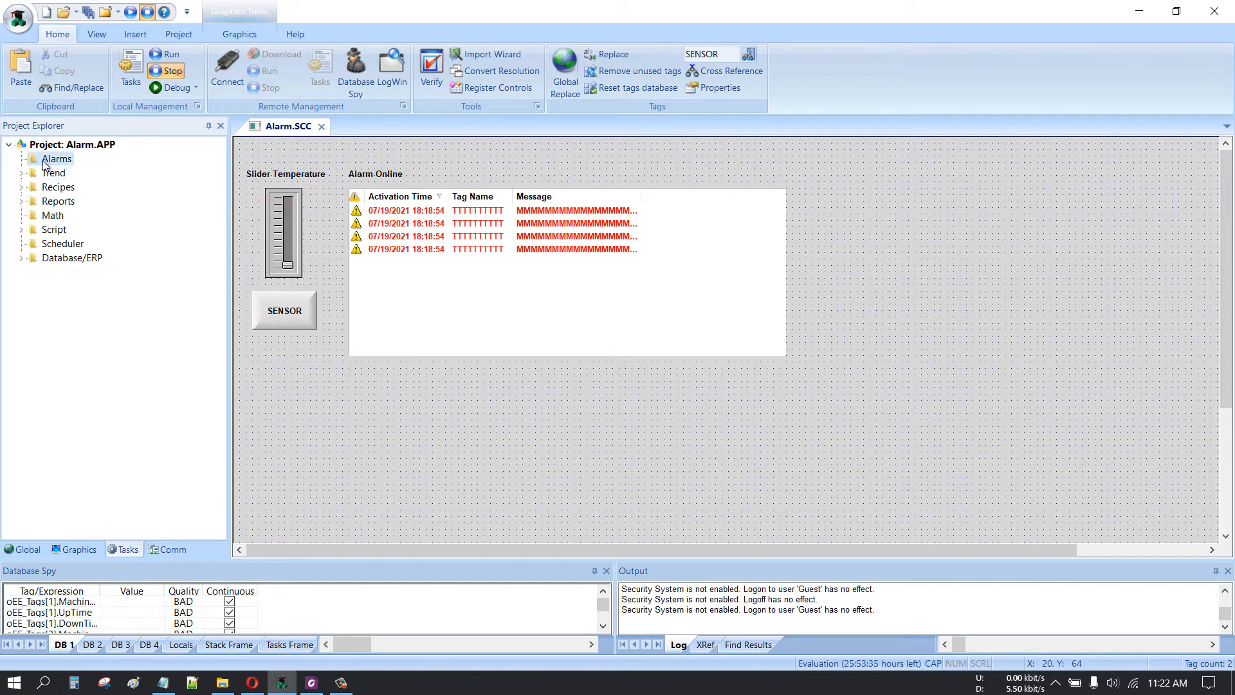
pyautogui.rightClick(44, 161)
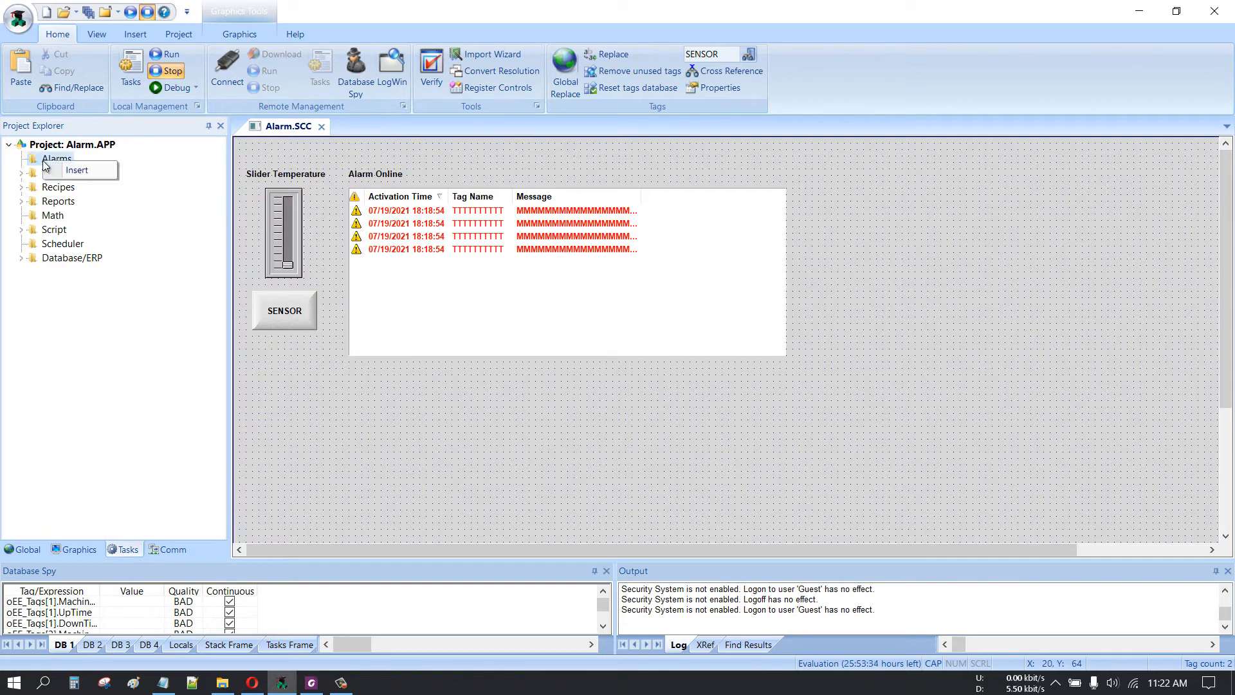
pyautogui.click(81, 171)
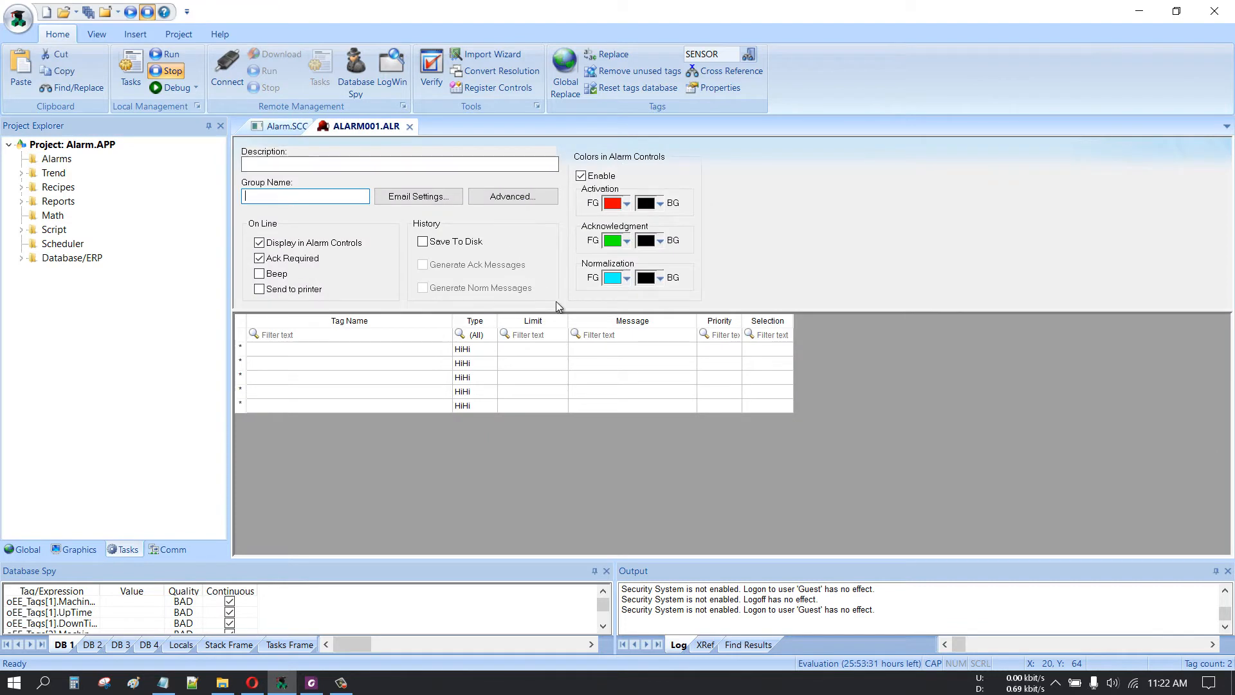
# Step: Set the alarm worksheet's description to "Alarm"
pyautogui.click(258, 165)
pyautogui.press('BackSpace')
pyautogui.press('BackSpace')
pyautogui.press('BackSpace')
pyautogui.press('BackSpace')
pyautogui.write('Alarm')
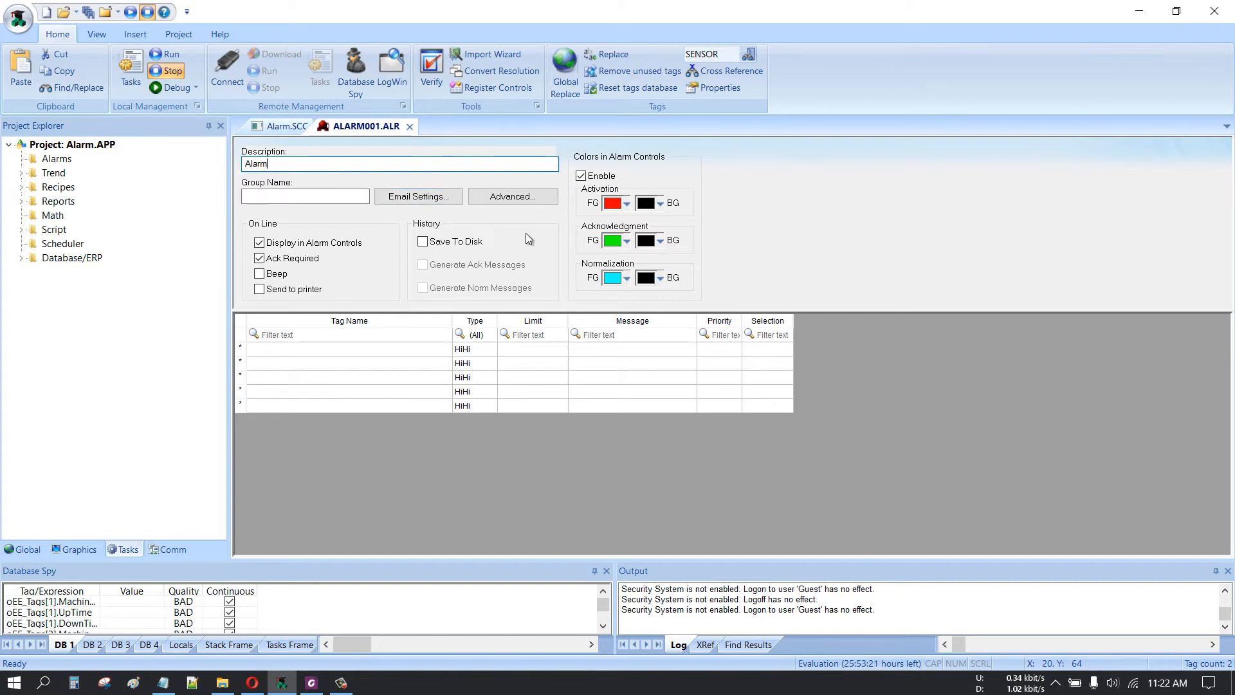
# Step: Set the activation, acknowledgment and normalization background colors to white and enable Beep for online alarms
pyautogui.click(660, 203)
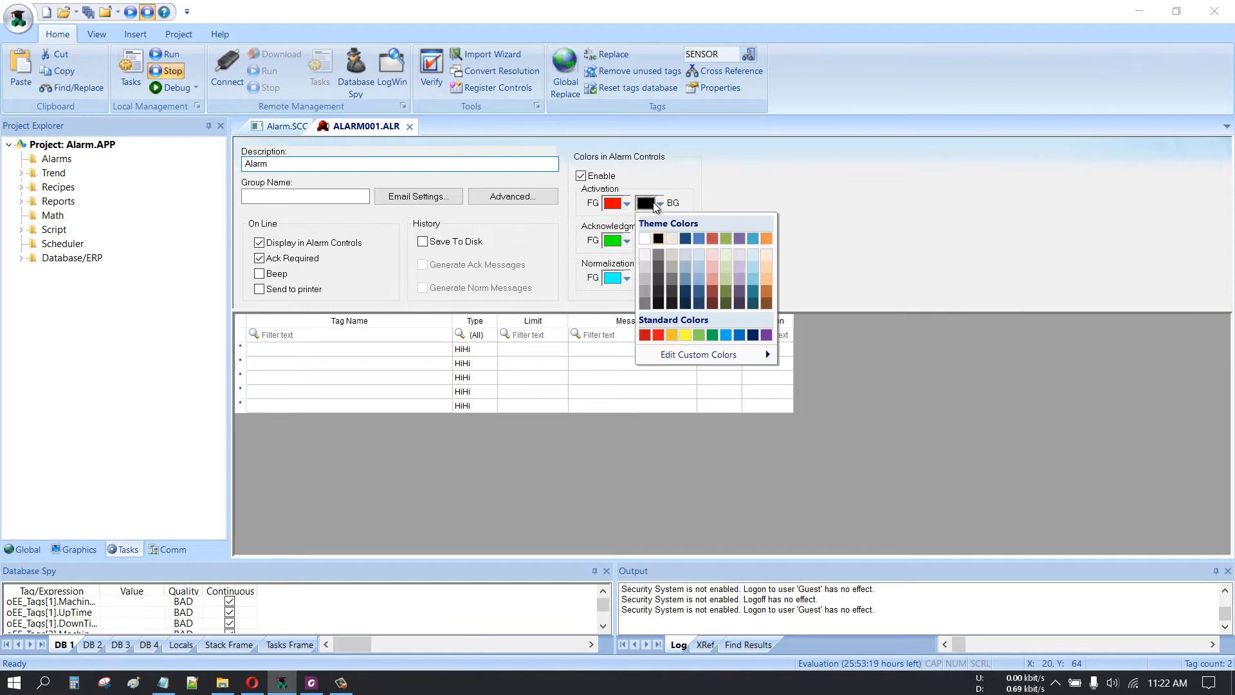
pyautogui.click(650, 240)
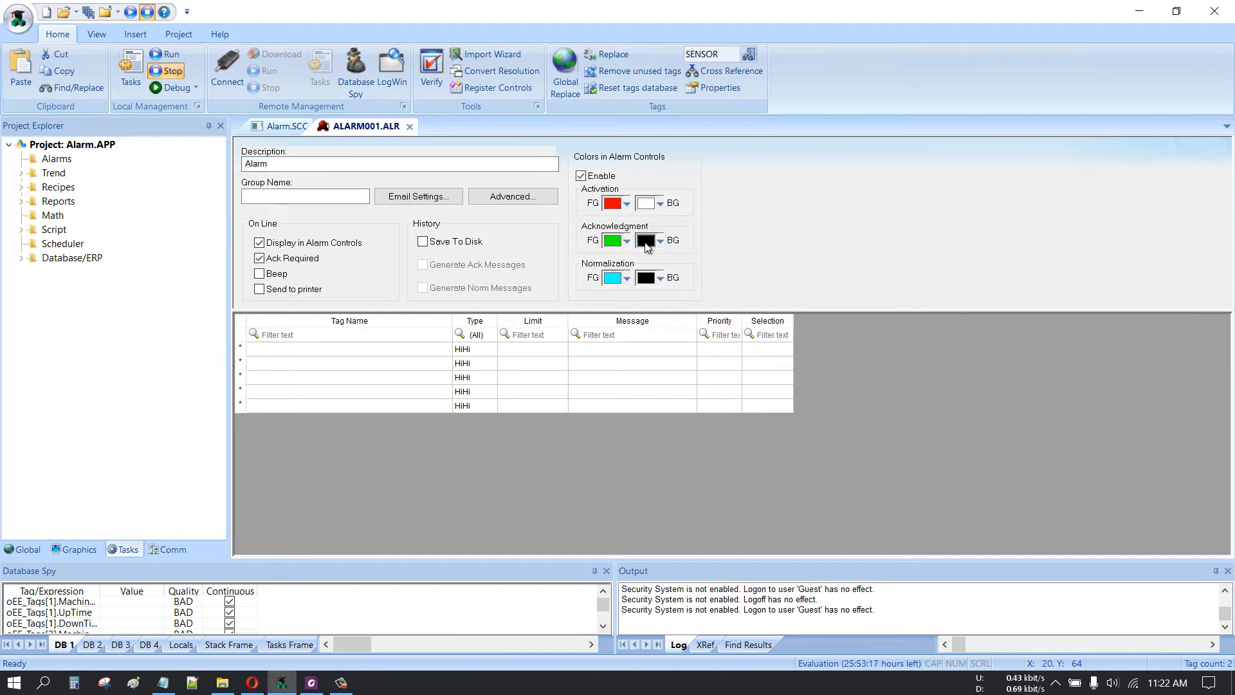
pyautogui.click(646, 242)
pyautogui.click(646, 277)
pyautogui.click(645, 278)
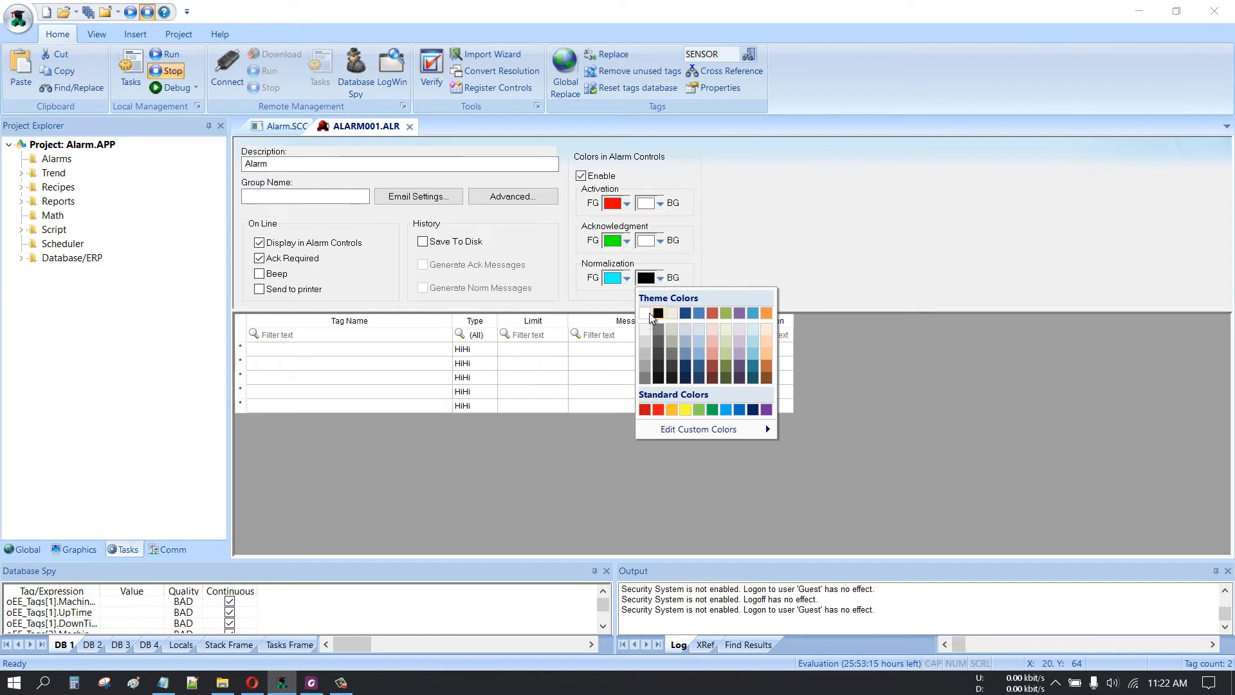
pyautogui.click(644, 314)
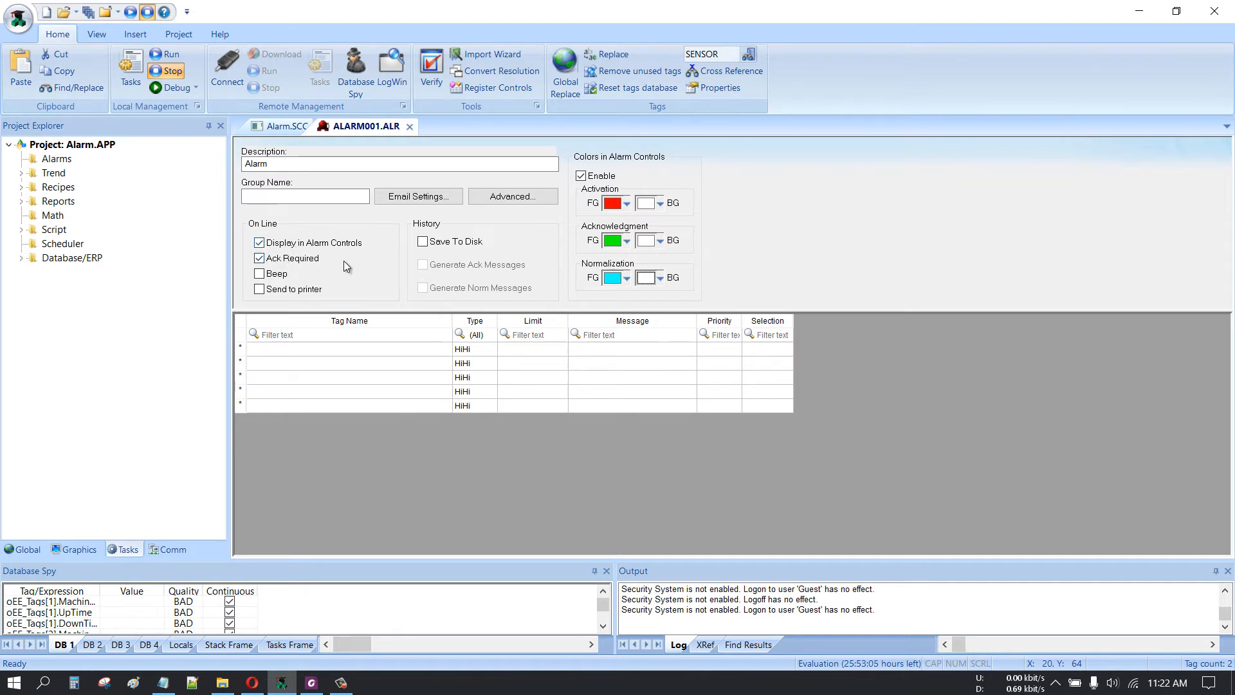
pyautogui.click(259, 274)
# Step: Insert the TAG_A tag in the first row of the alarm table
pyautogui.click(299, 349)
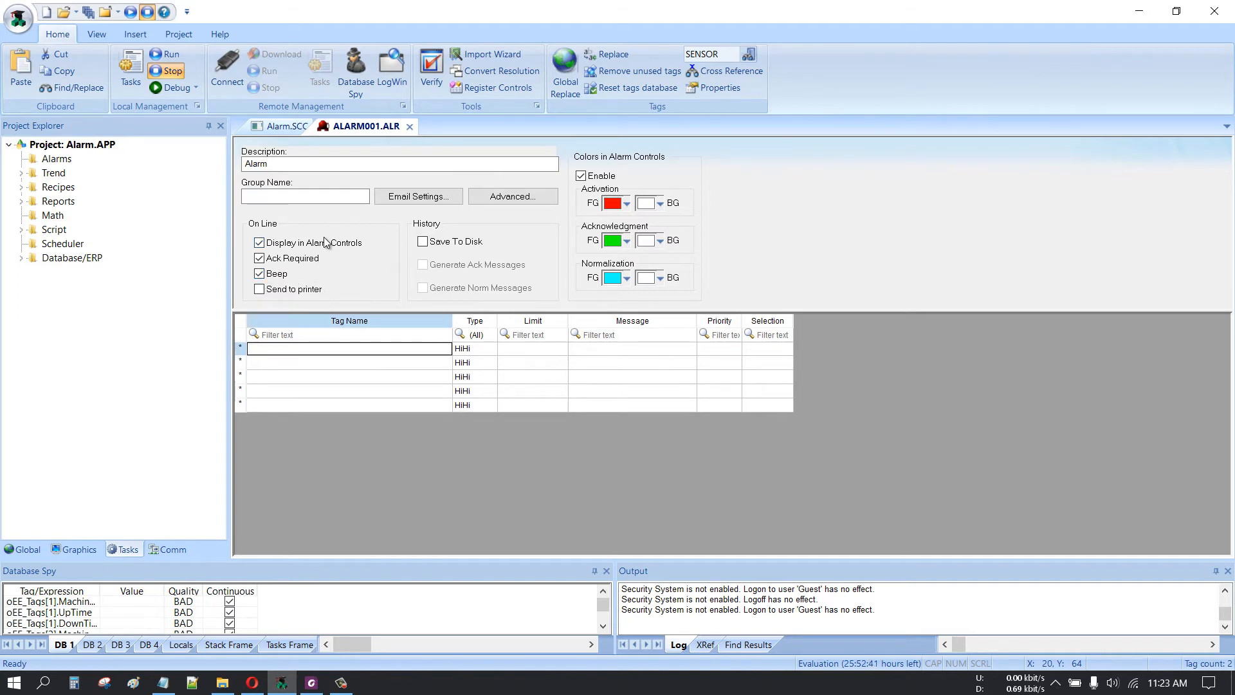
pyautogui.rightClick(310, 350)
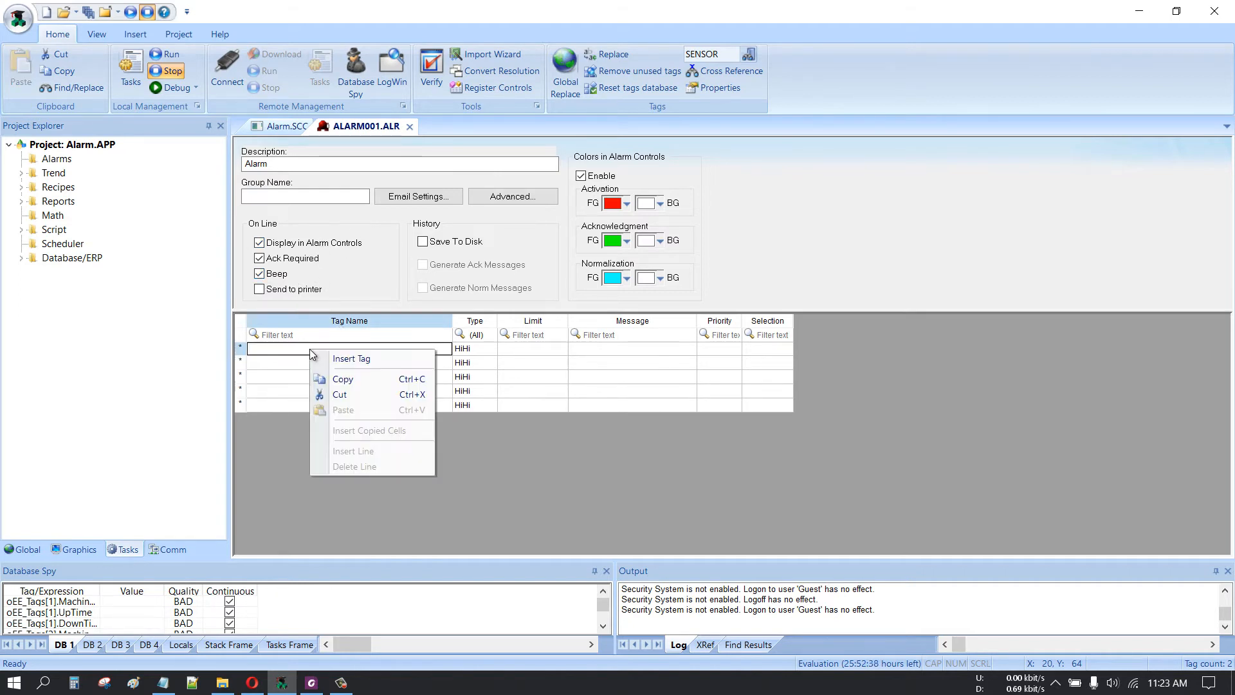
pyautogui.click(352, 359)
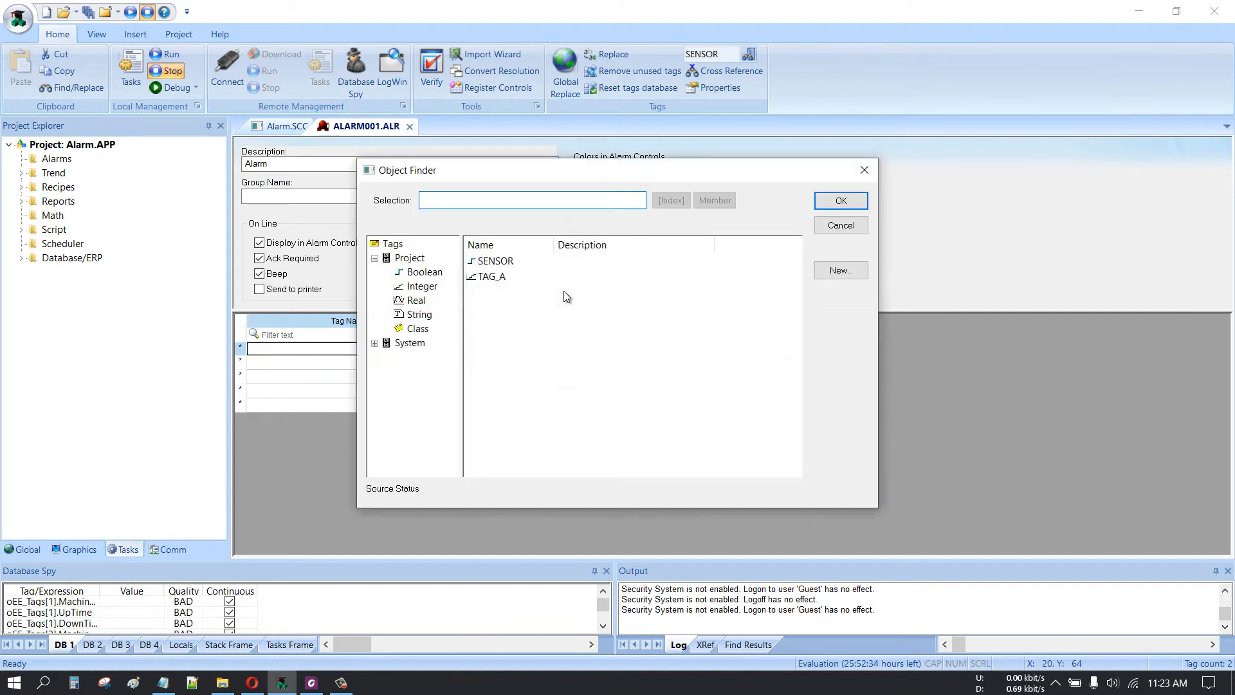
pyautogui.click(507, 276)
pyautogui.click(851, 203)
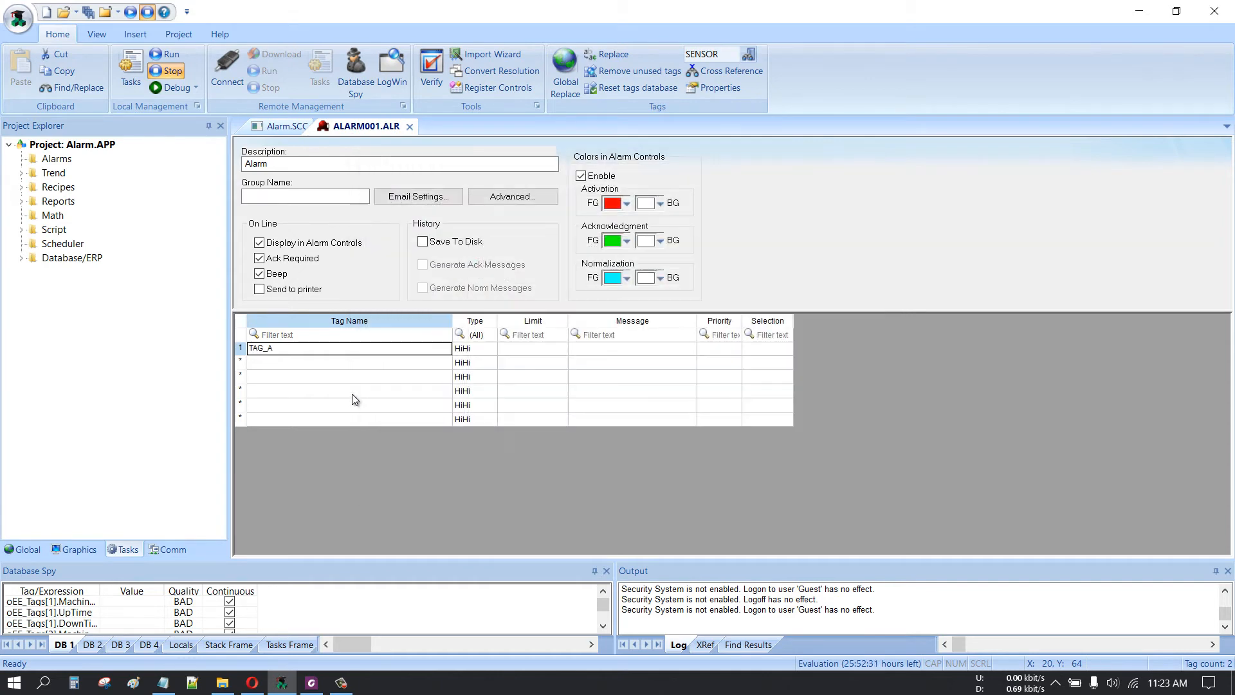
# Step: Insert the TAG_A tag in the second and third rows of the alarm table
pyautogui.click(270, 367)
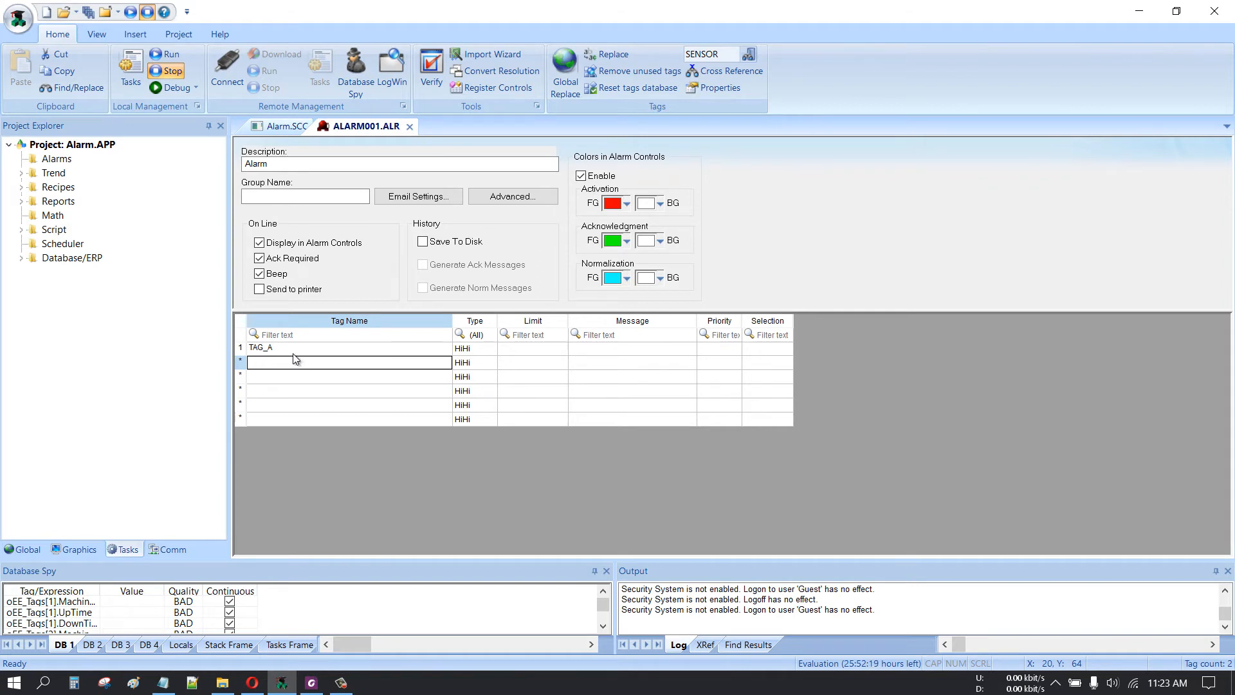
pyautogui.rightClick(272, 363)
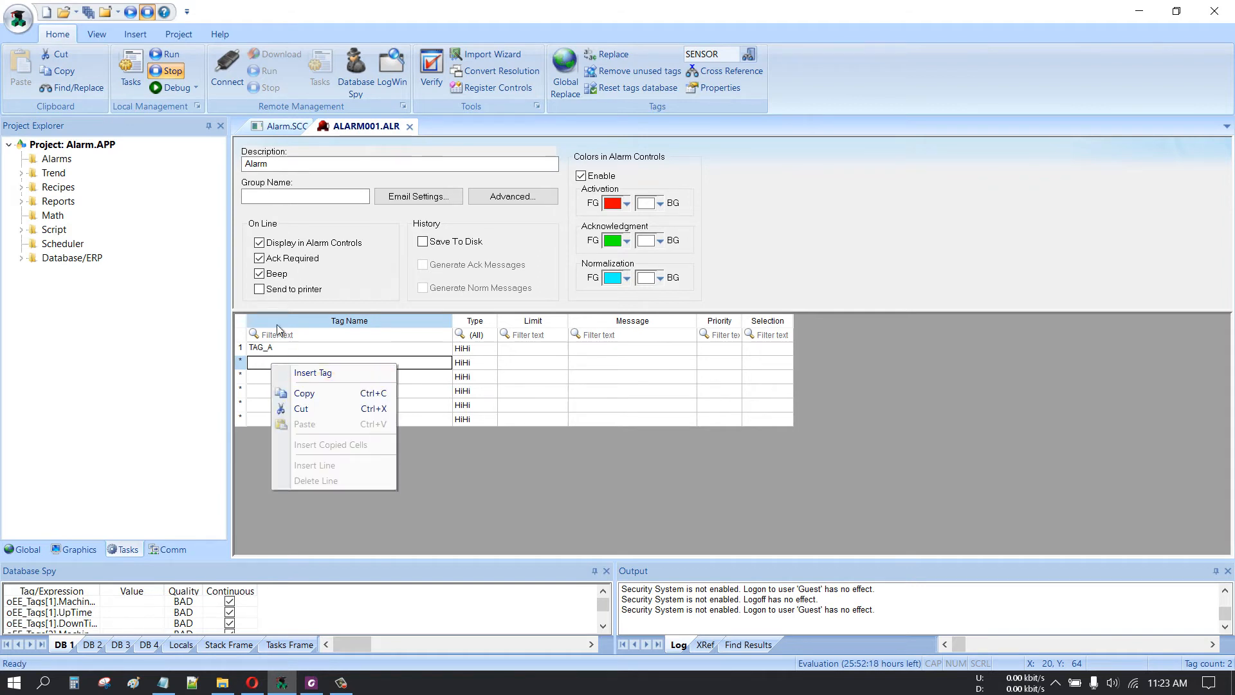
pyautogui.click(333, 378)
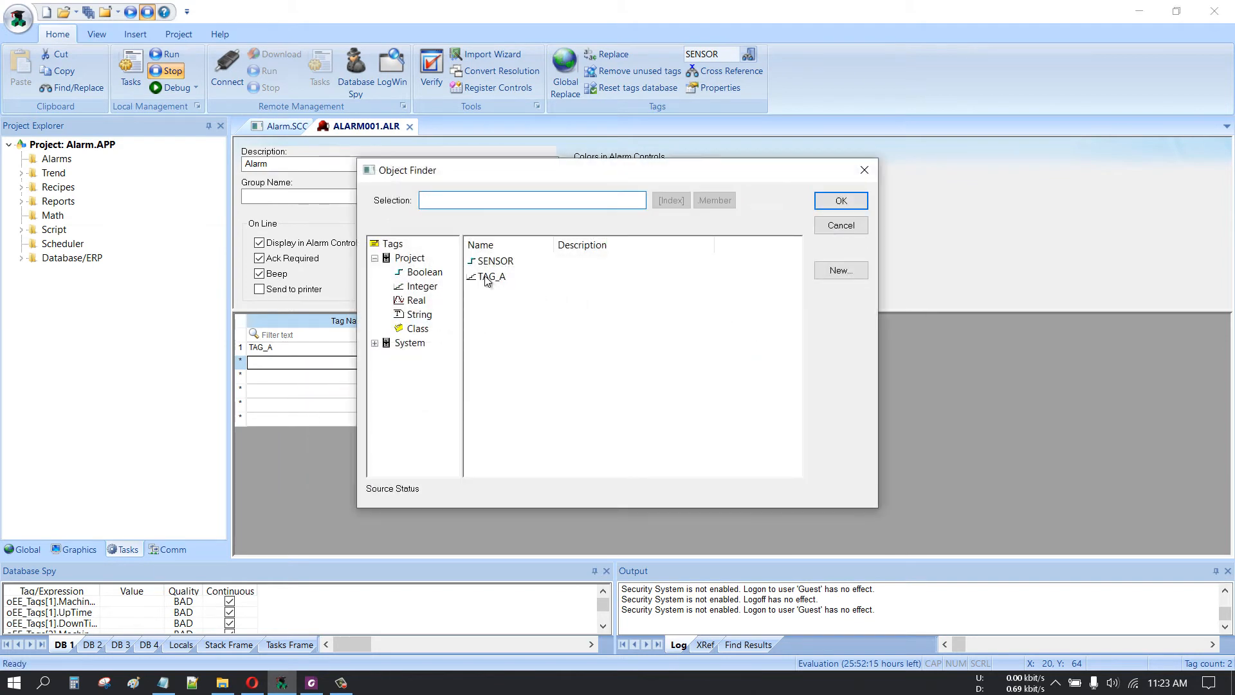
pyautogui.click(487, 277)
pyautogui.click(841, 200)
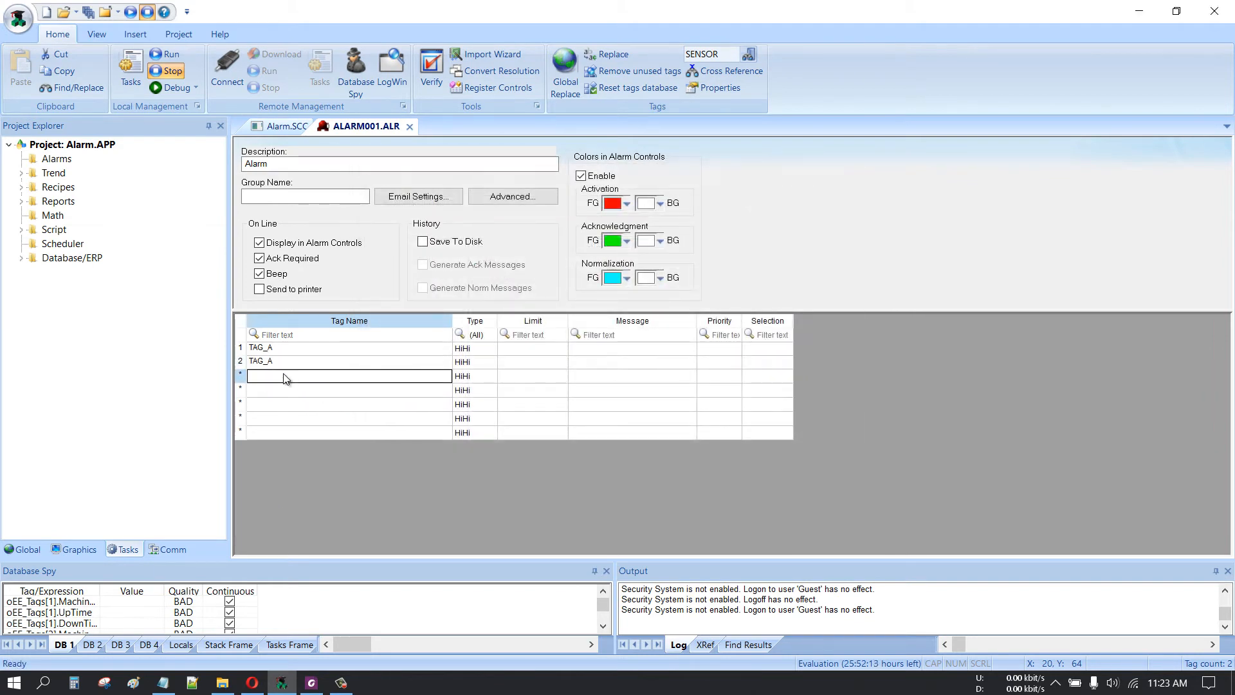
pyautogui.rightClick(286, 378)
pyautogui.click(332, 382)
pyautogui.click(476, 278)
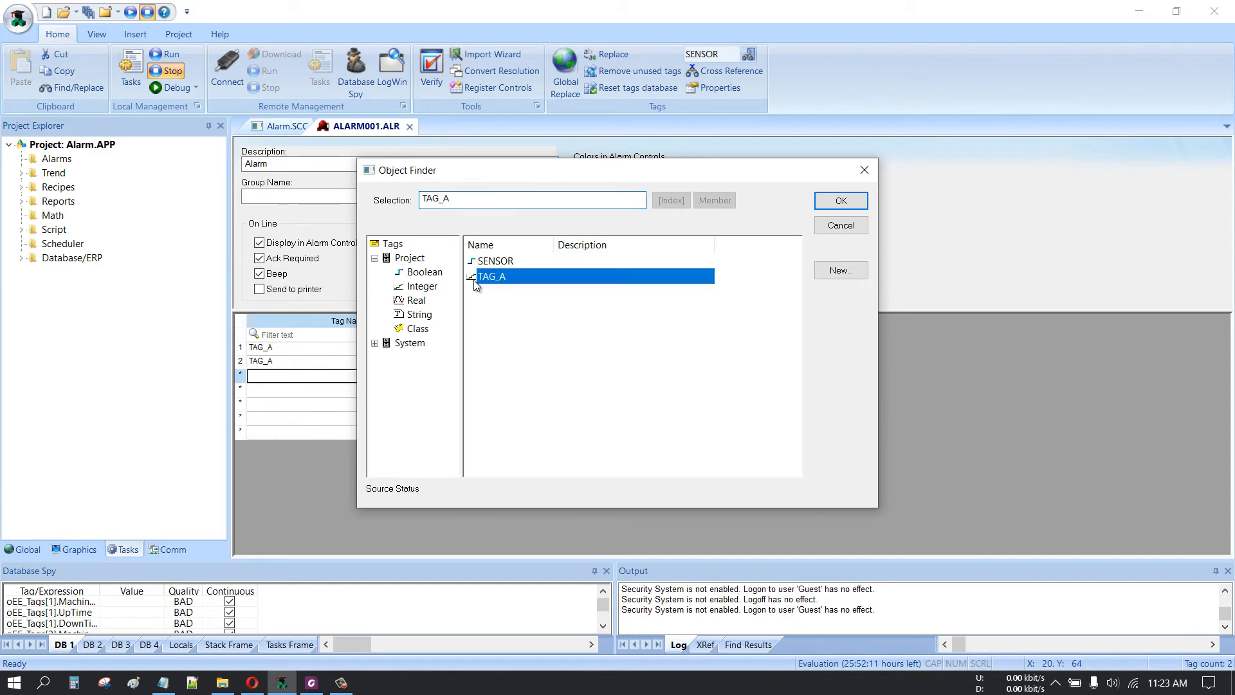
pyautogui.click(841, 202)
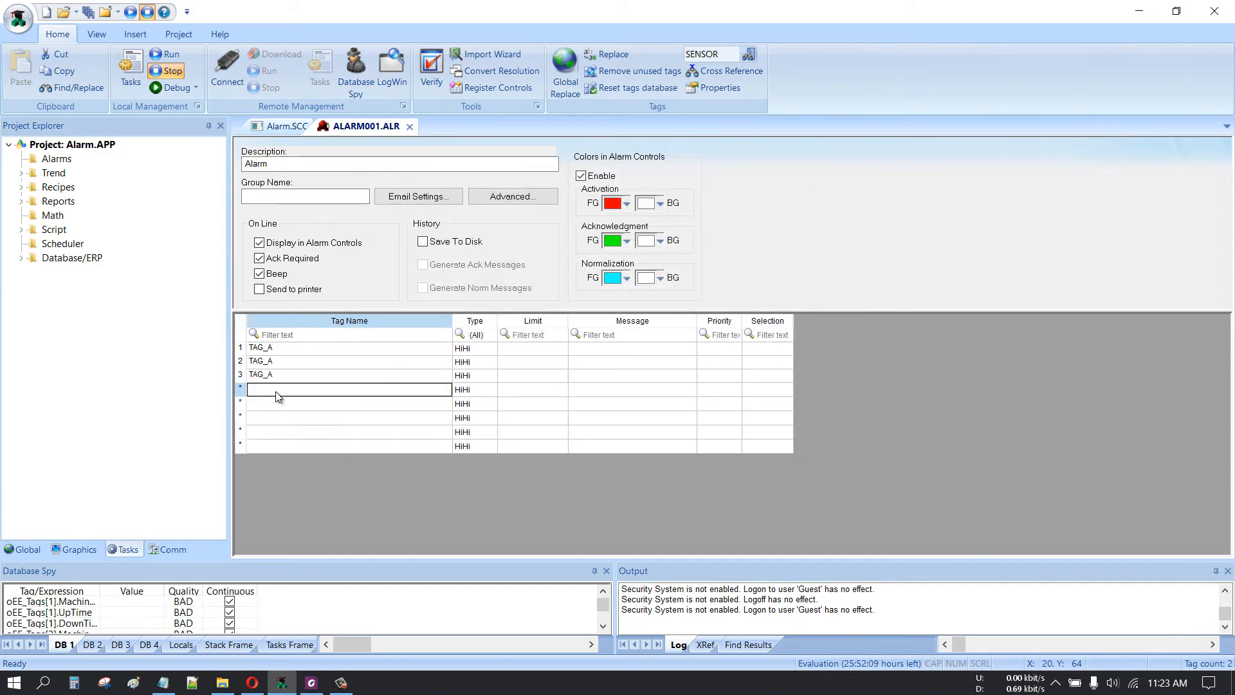
# Step: Insert the SENSOR tag in the fourth row of the alarm table
pyautogui.rightClick(288, 390)
pyautogui.click(317, 400)
pyautogui.click(489, 276)
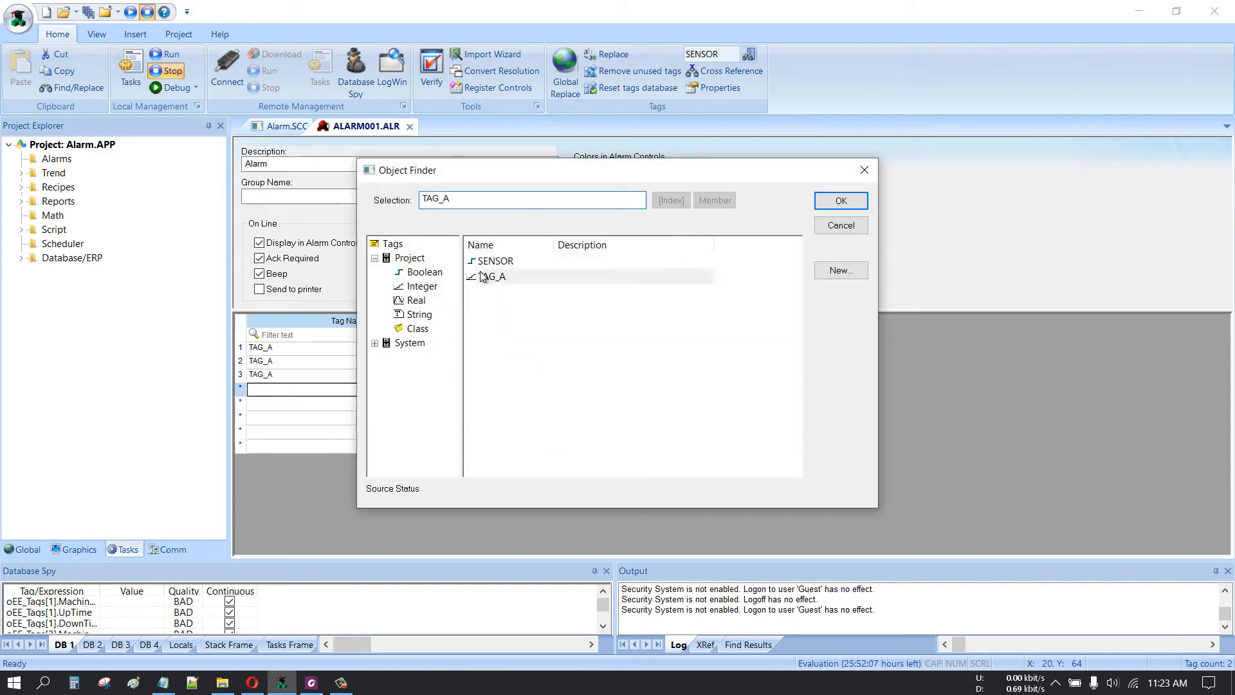
pyautogui.click(505, 261)
pyautogui.click(843, 202)
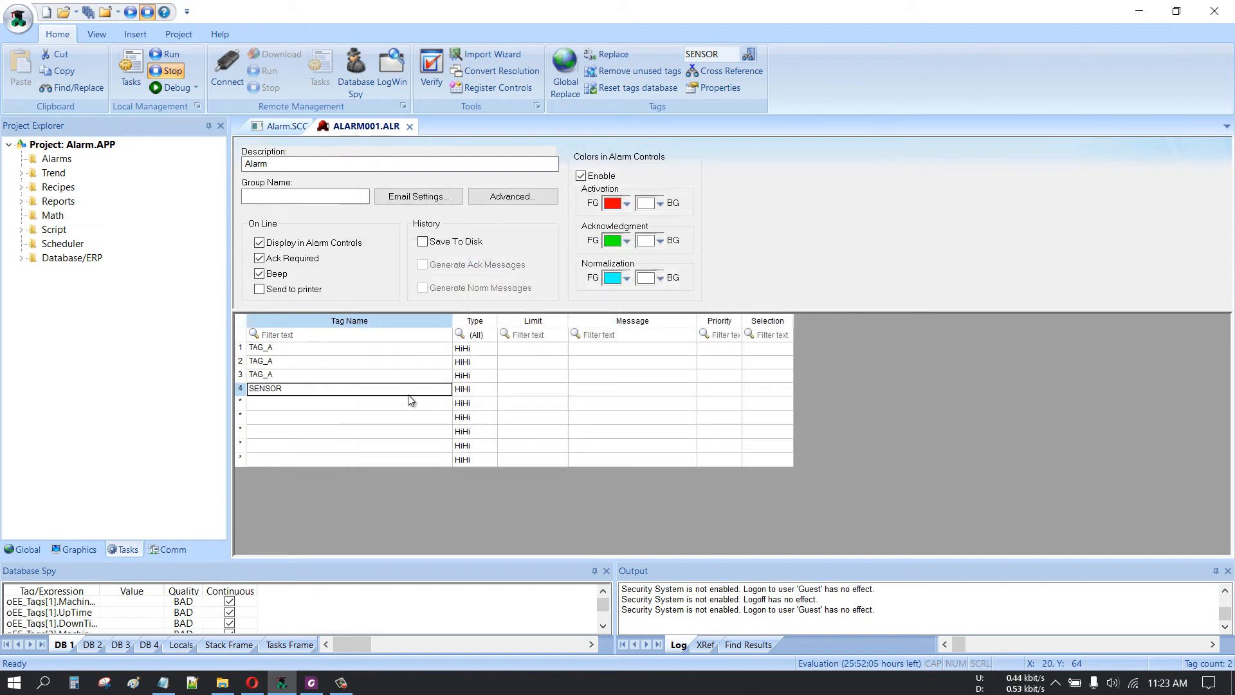
# Step: Set the first TAG_A row to alarm type Lo with limit 30 and the message "Suhu Rendah"
pyautogui.click(294, 346)
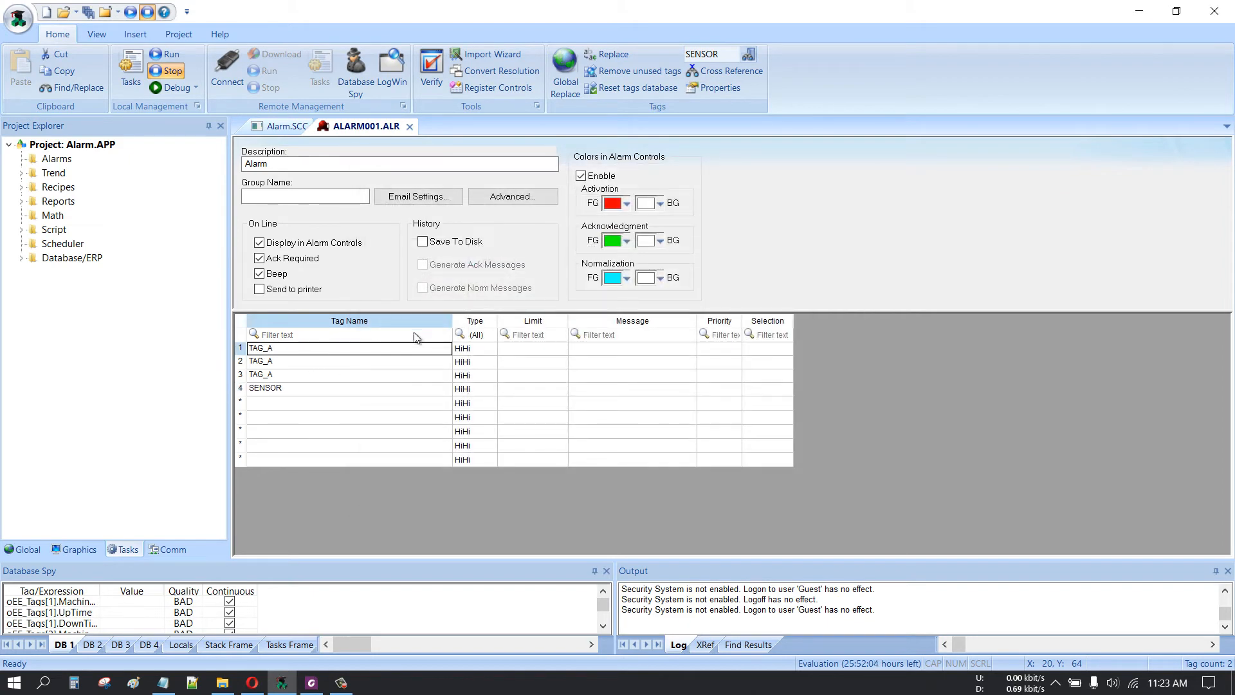
pyautogui.click(480, 351)
pyautogui.click(476, 349)
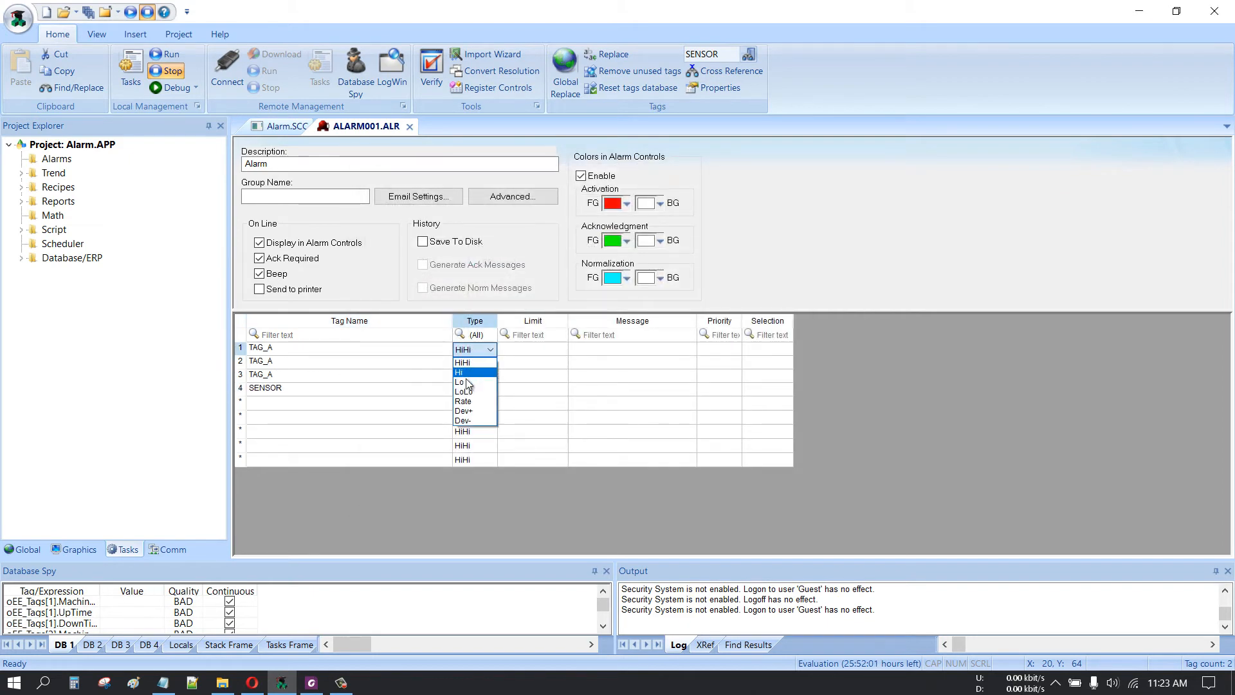
pyautogui.click(473, 378)
pyautogui.click(530, 348)
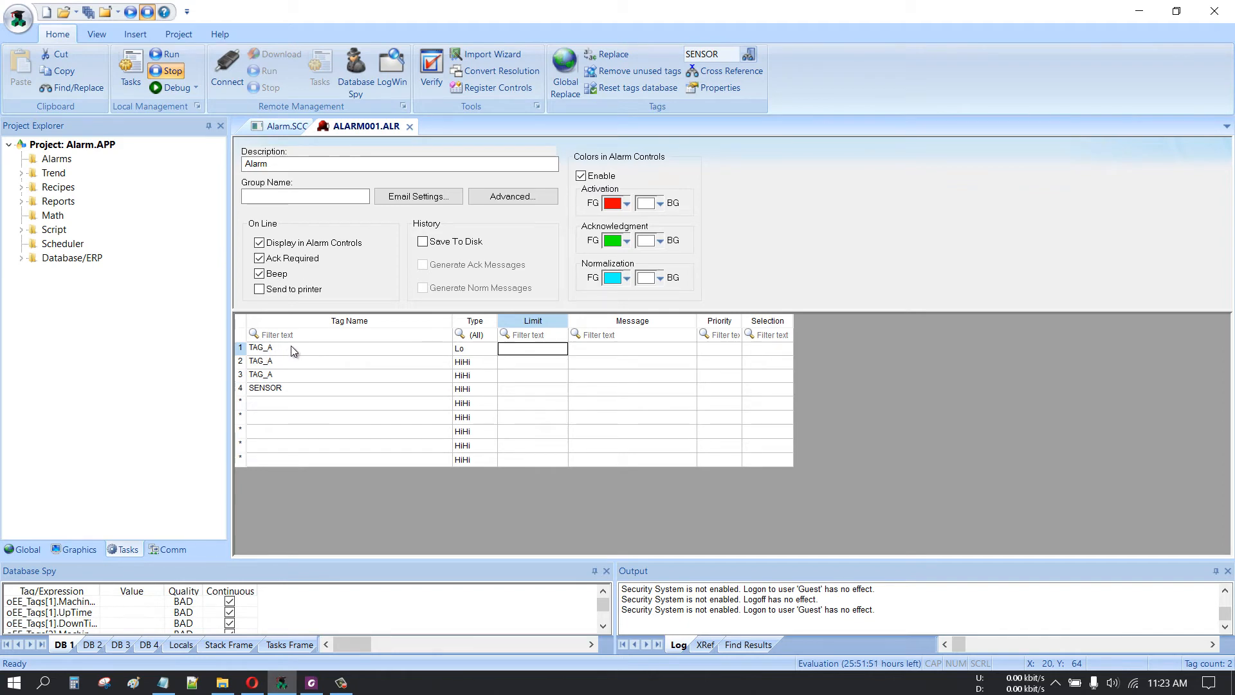
pyautogui.click(544, 349)
pyautogui.write('30')
pyautogui.click(595, 349)
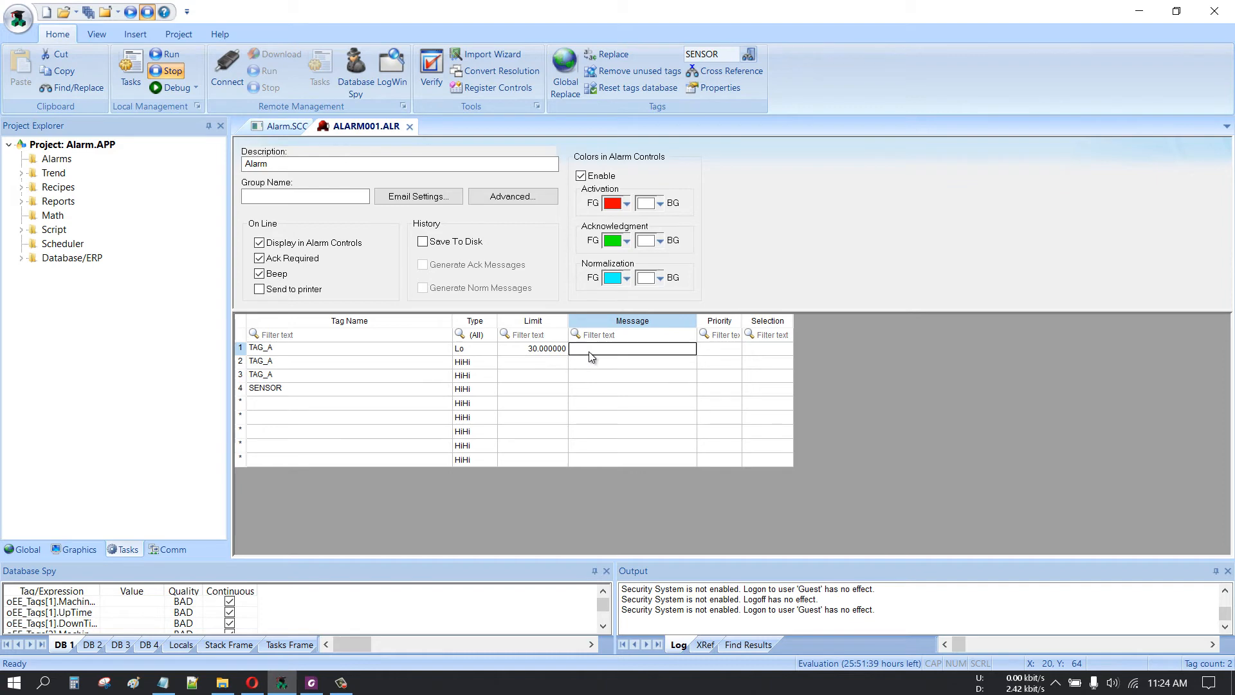
pyautogui.click(582, 348)
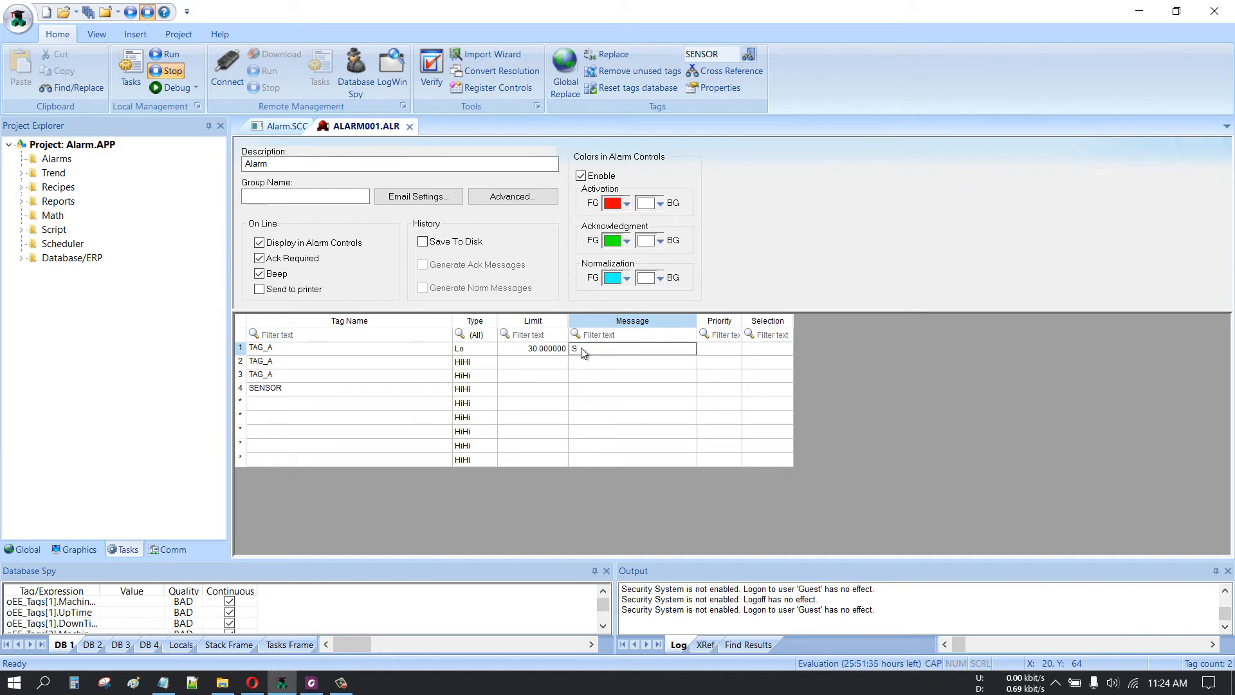
pyautogui.write('Suhu Rendah')
# Step: Set the second TAG_A row to alarm type Hi with limit 70 and the message "Suhu Tinggi"
pyautogui.click(474, 363)
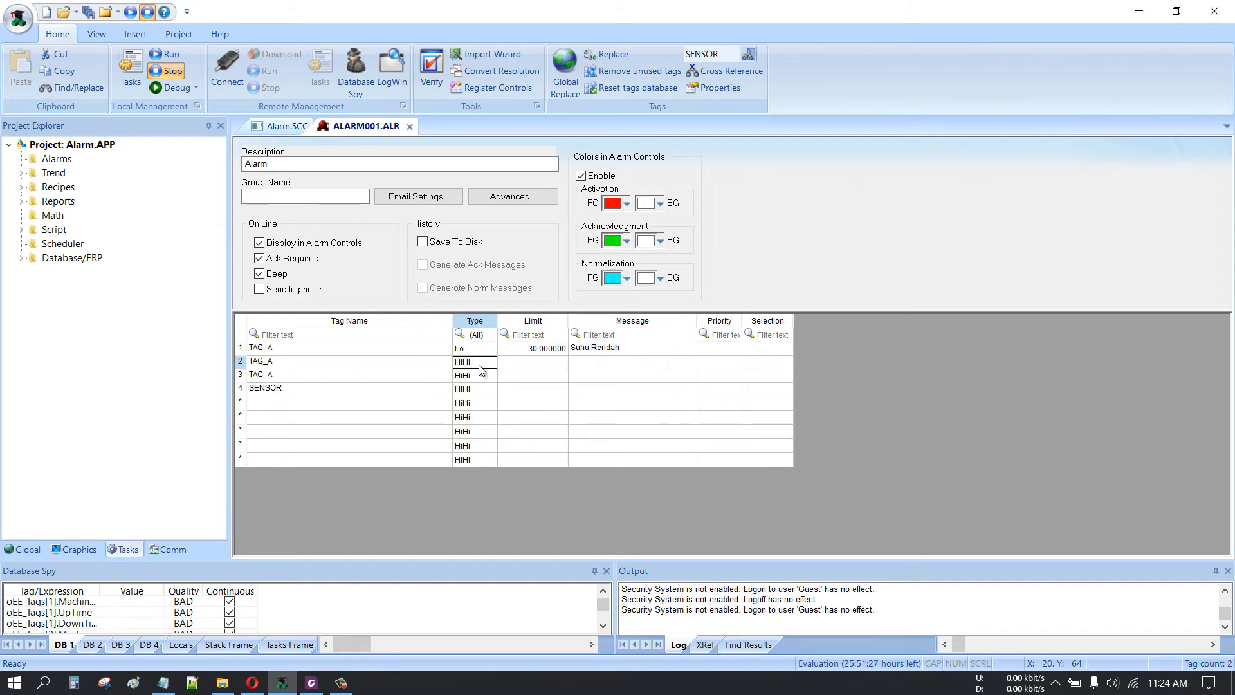
pyautogui.click(481, 365)
pyautogui.click(469, 381)
pyautogui.click(534, 362)
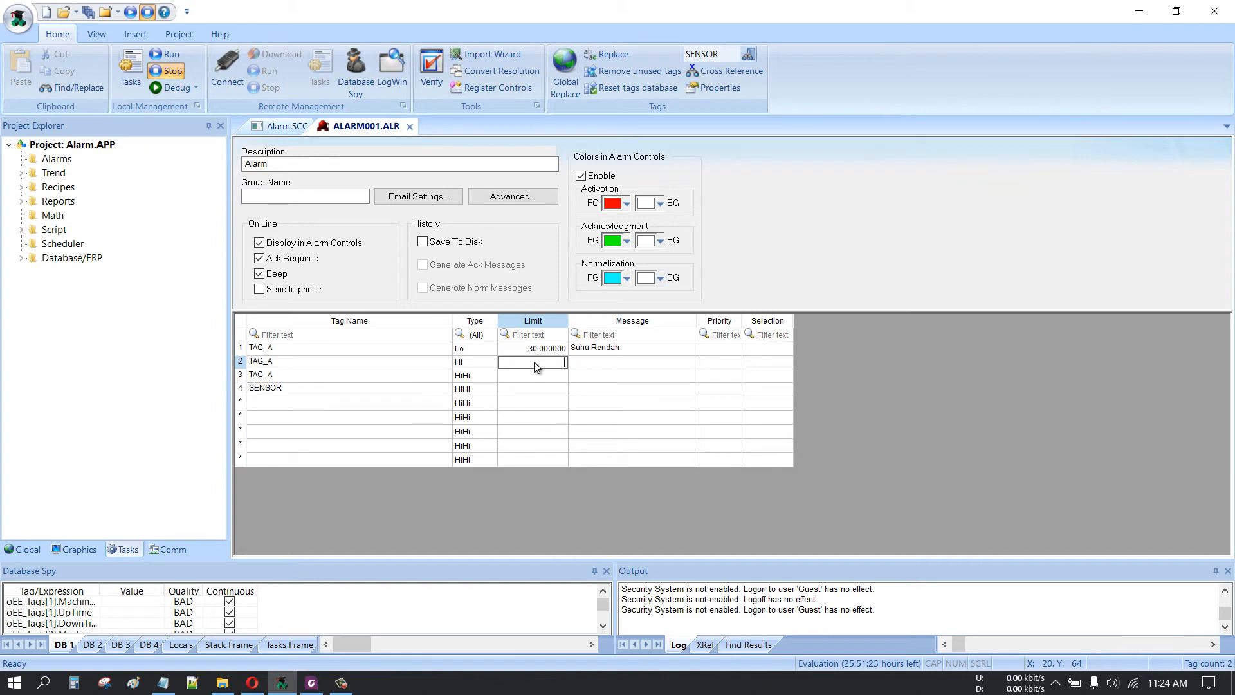
pyautogui.write('70')
pyautogui.click(590, 363)
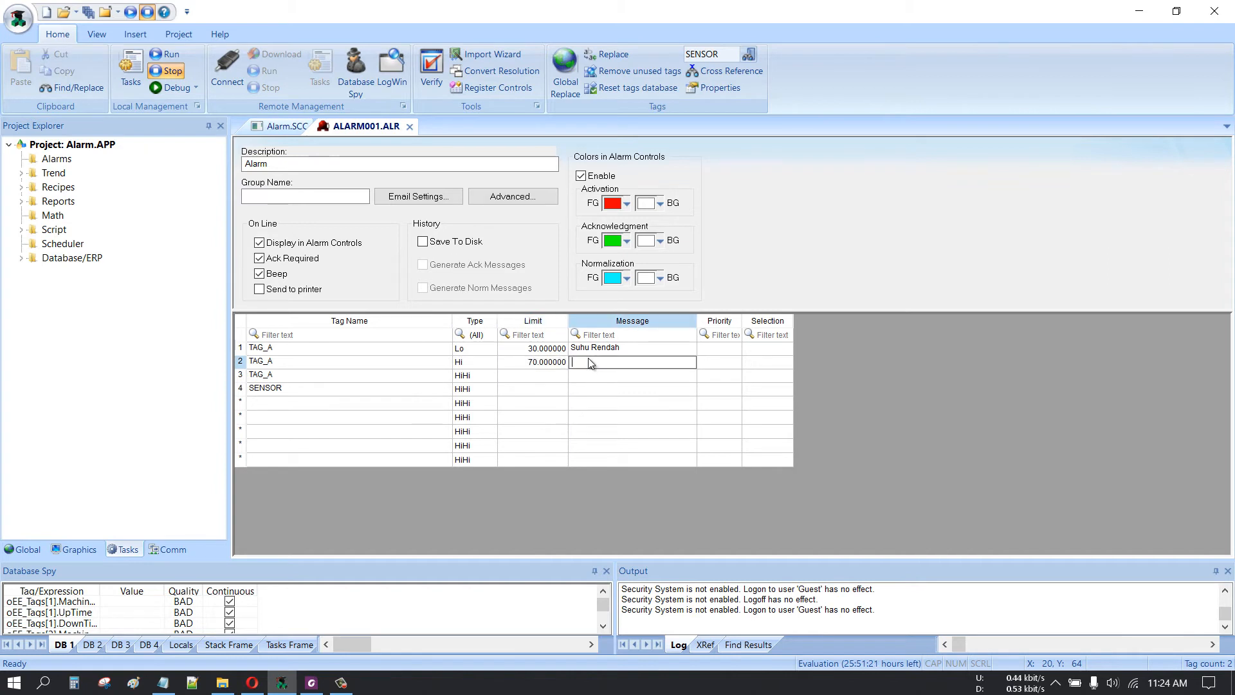
pyautogui.press('capslock')
pyautogui.write('S')
pyautogui.press('capslock')
pyautogui.write('en')
pyautogui.write('ggi')
# Step: Give the third TAG_A row, of type HiHi, a limit of 90 and the message "Suhu Sangat Tinggi"
pyautogui.click(282, 376)
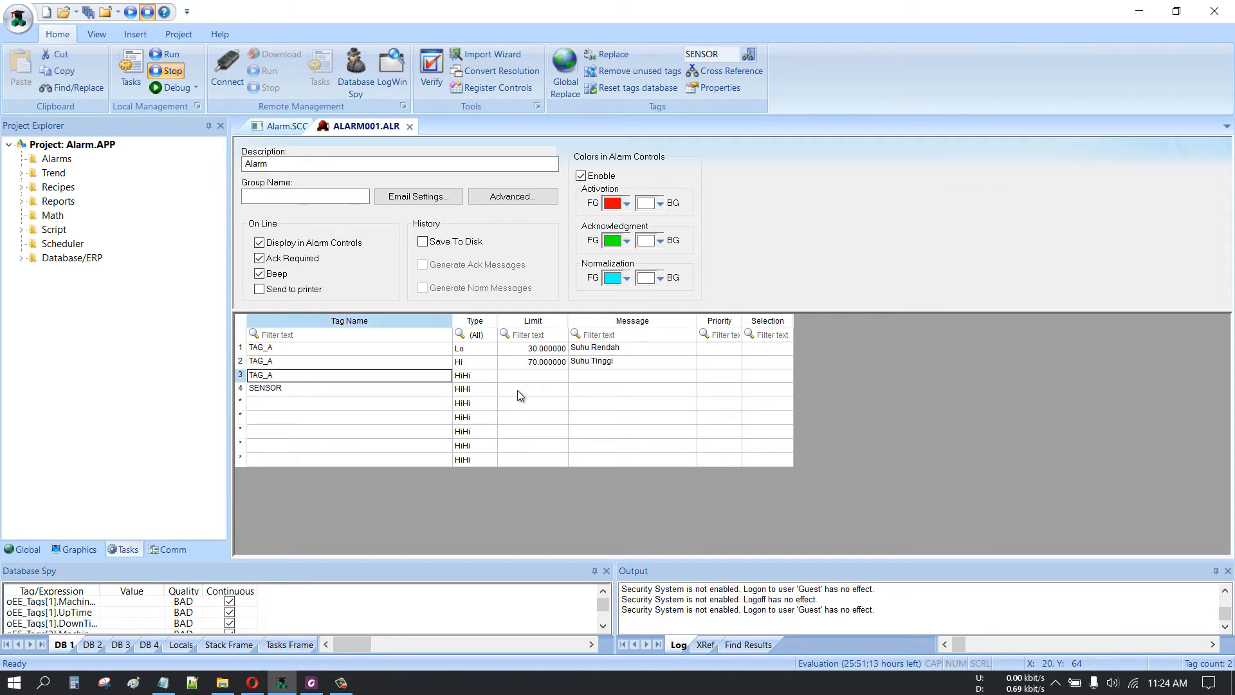
pyautogui.click(478, 375)
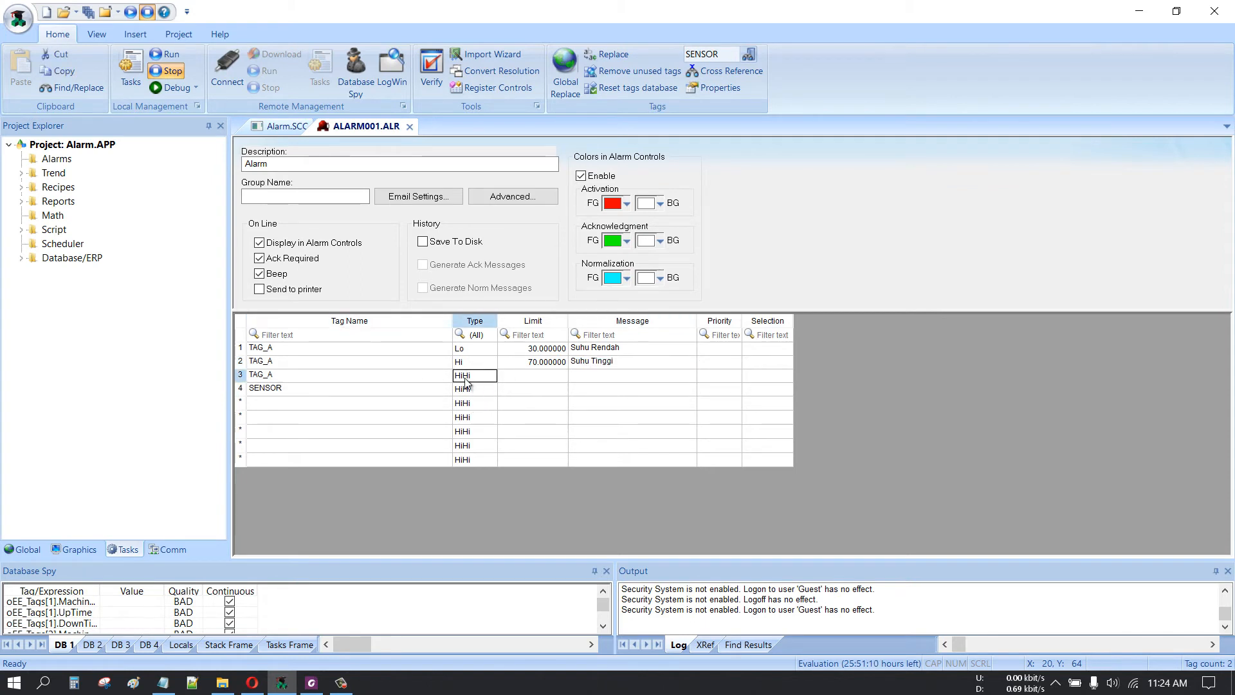
pyautogui.click(532, 386)
pyautogui.click(535, 378)
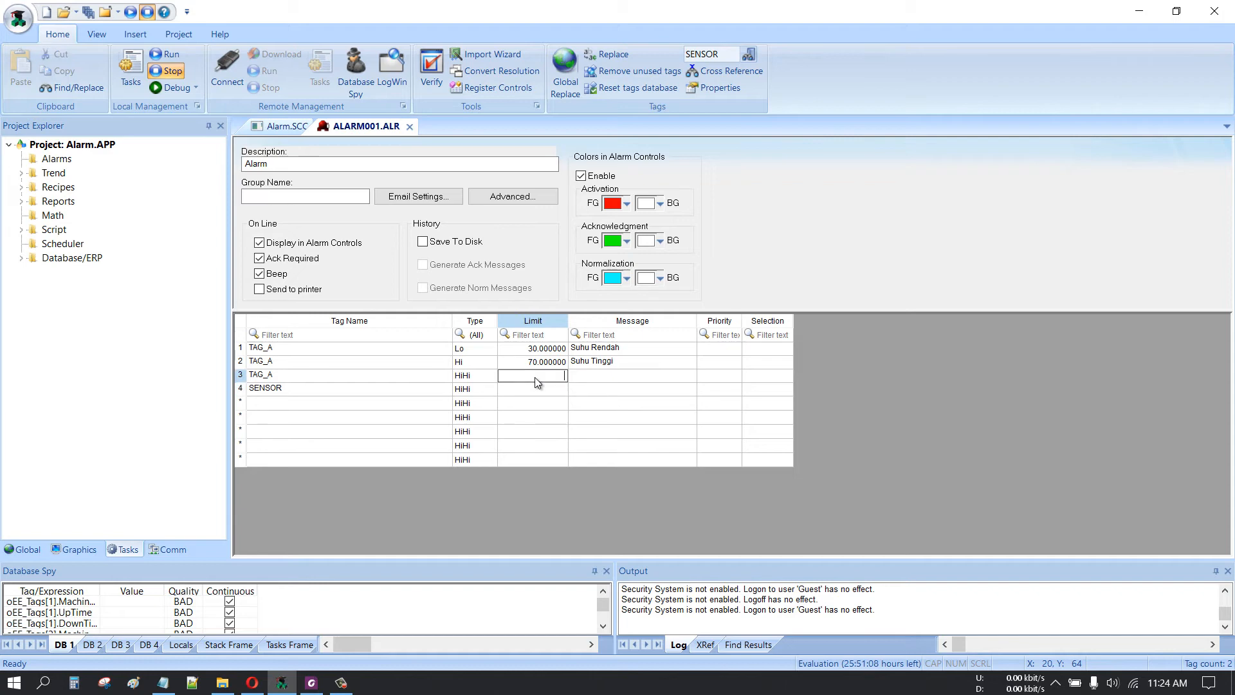
pyautogui.click(602, 377)
pyautogui.write('Suhu')
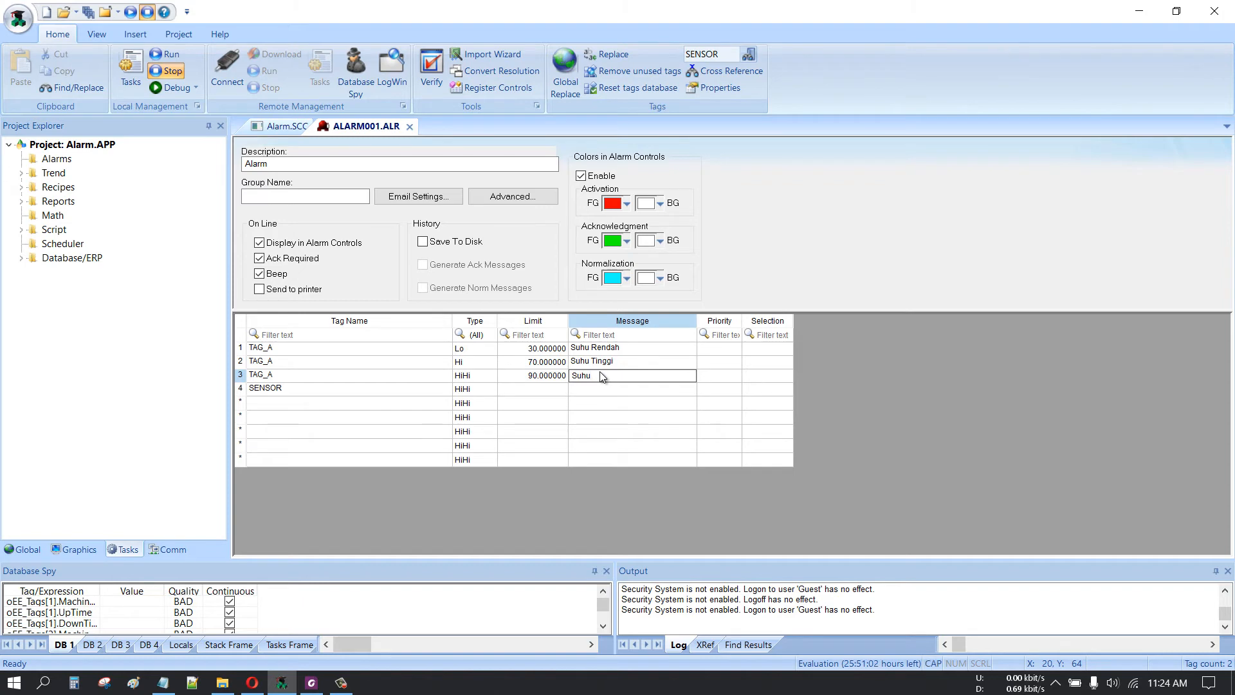
pyautogui.write(' Sangat Tinggi')
# Step: Set the SENSOR row to alarm type Hi with limit 1 and the message "Sensor ON"
pyautogui.click(325, 389)
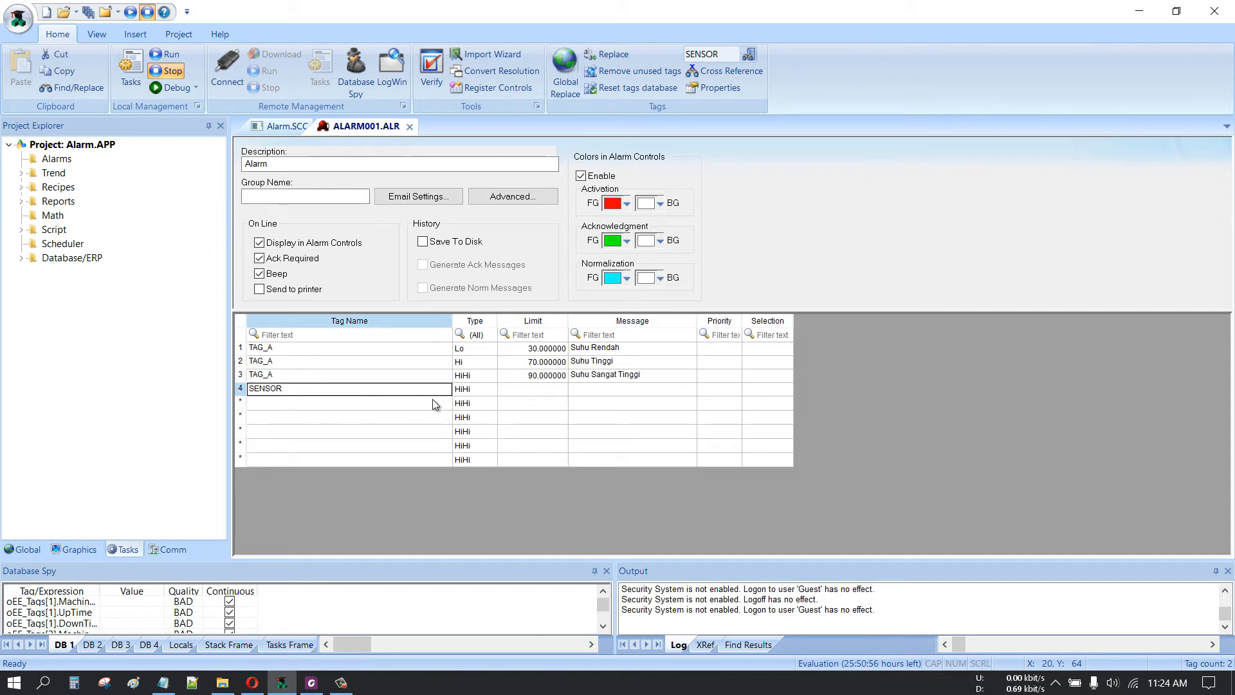
pyautogui.click(474, 391)
pyautogui.click(474, 392)
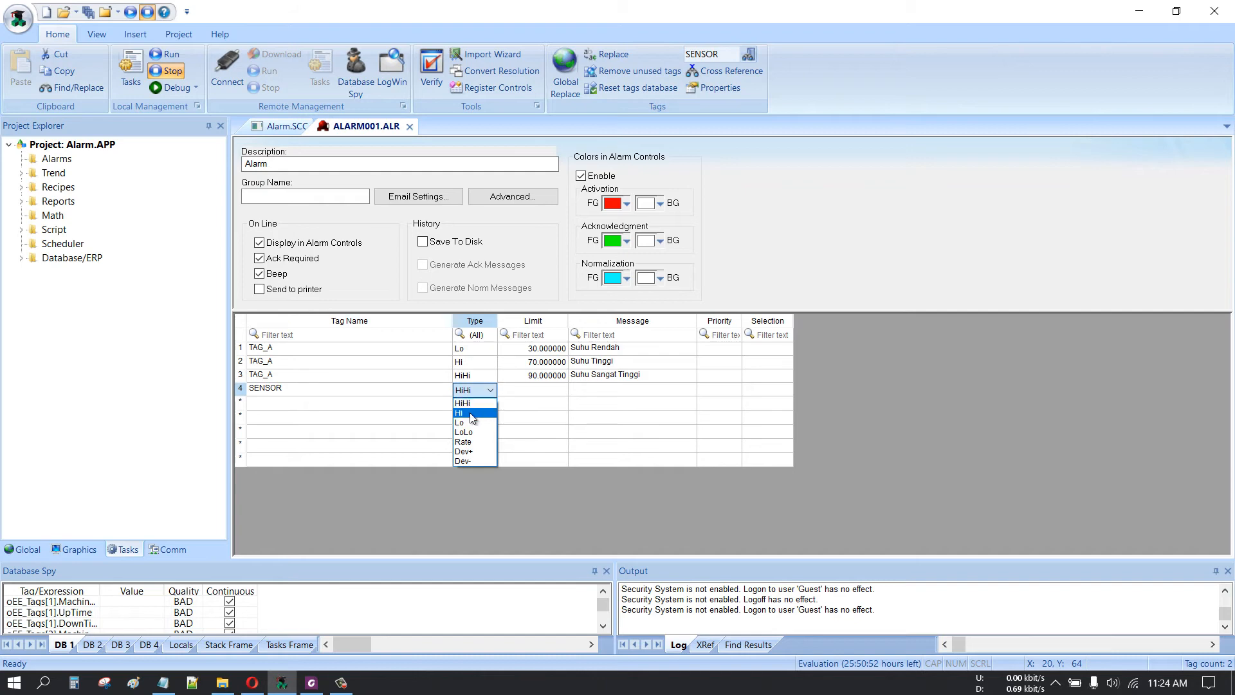
pyautogui.click(470, 413)
pyautogui.click(542, 389)
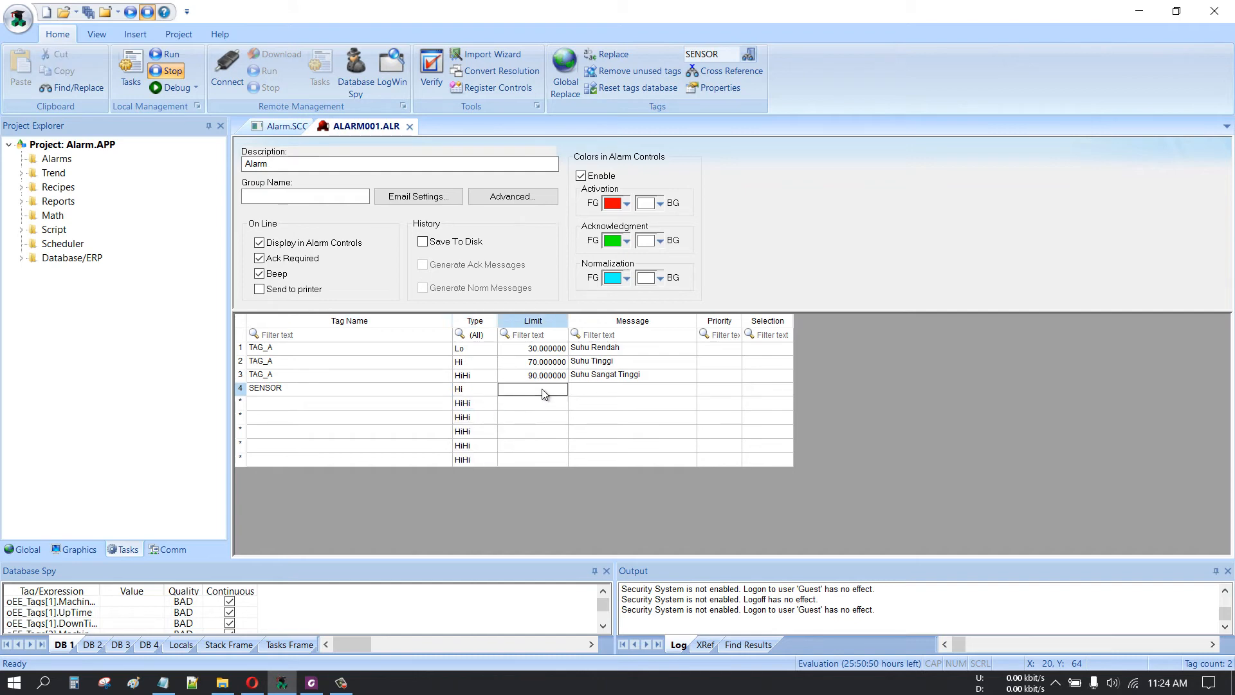
pyautogui.write('1')
pyautogui.click(606, 388)
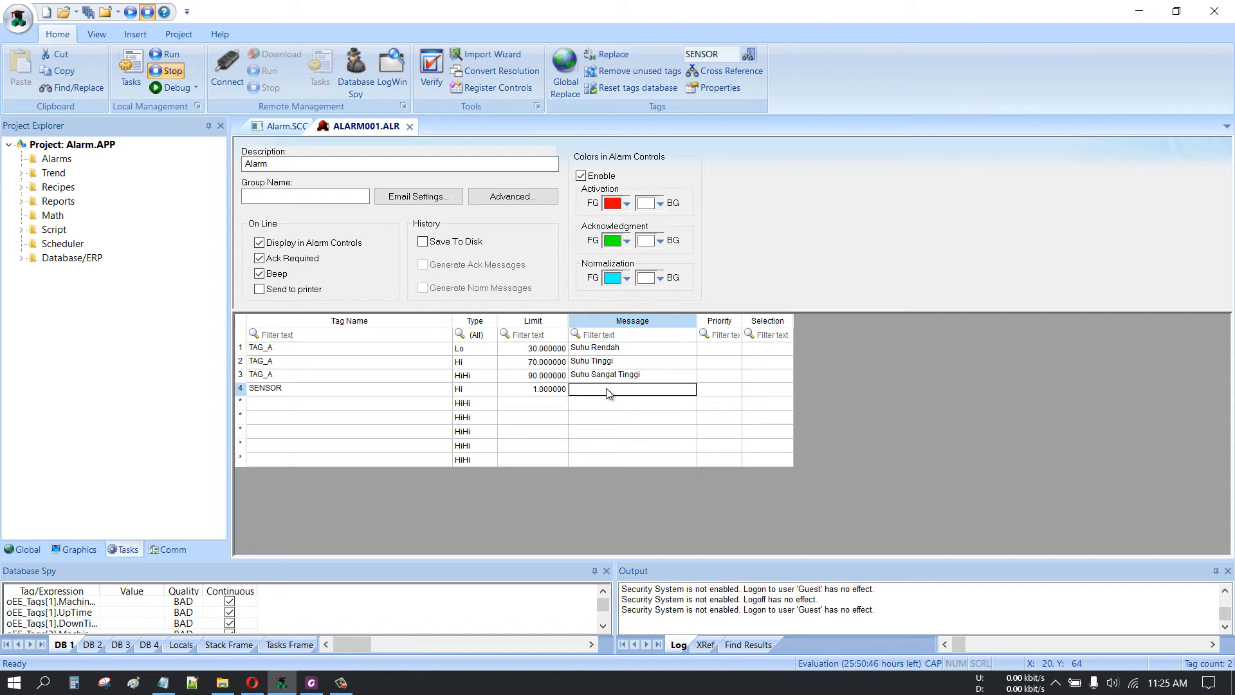
pyautogui.write('Se')
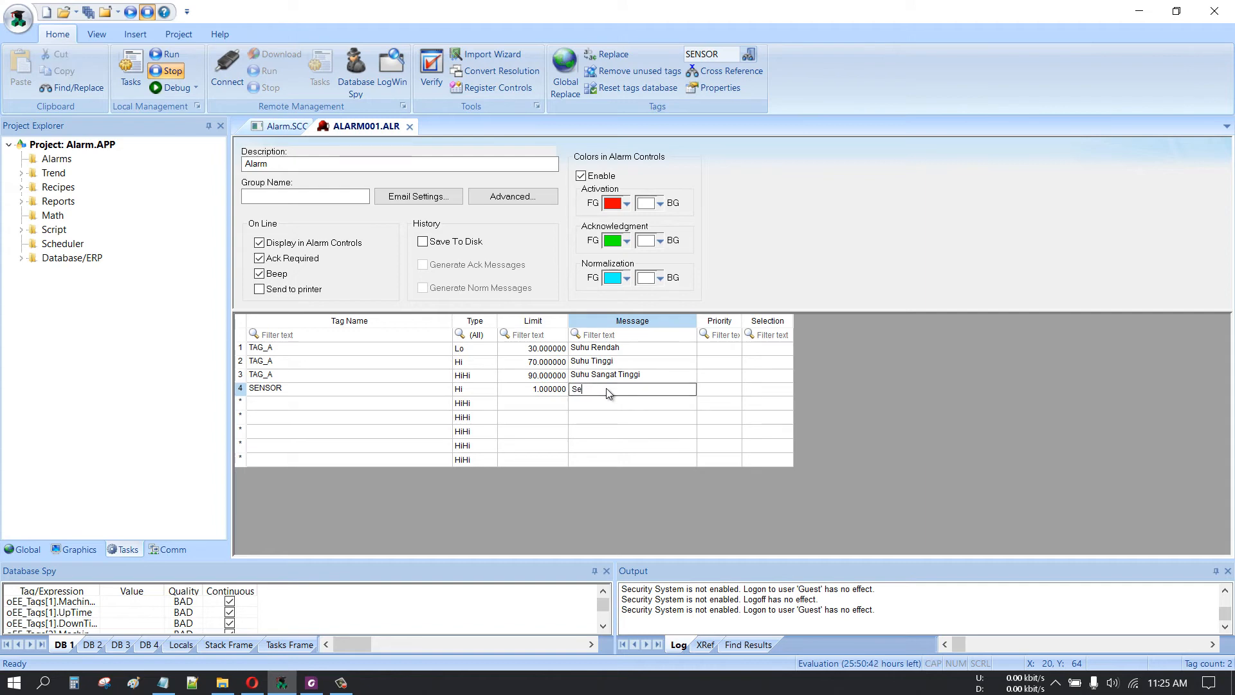
pyautogui.write('nsor ON')
pyautogui.press('Return')
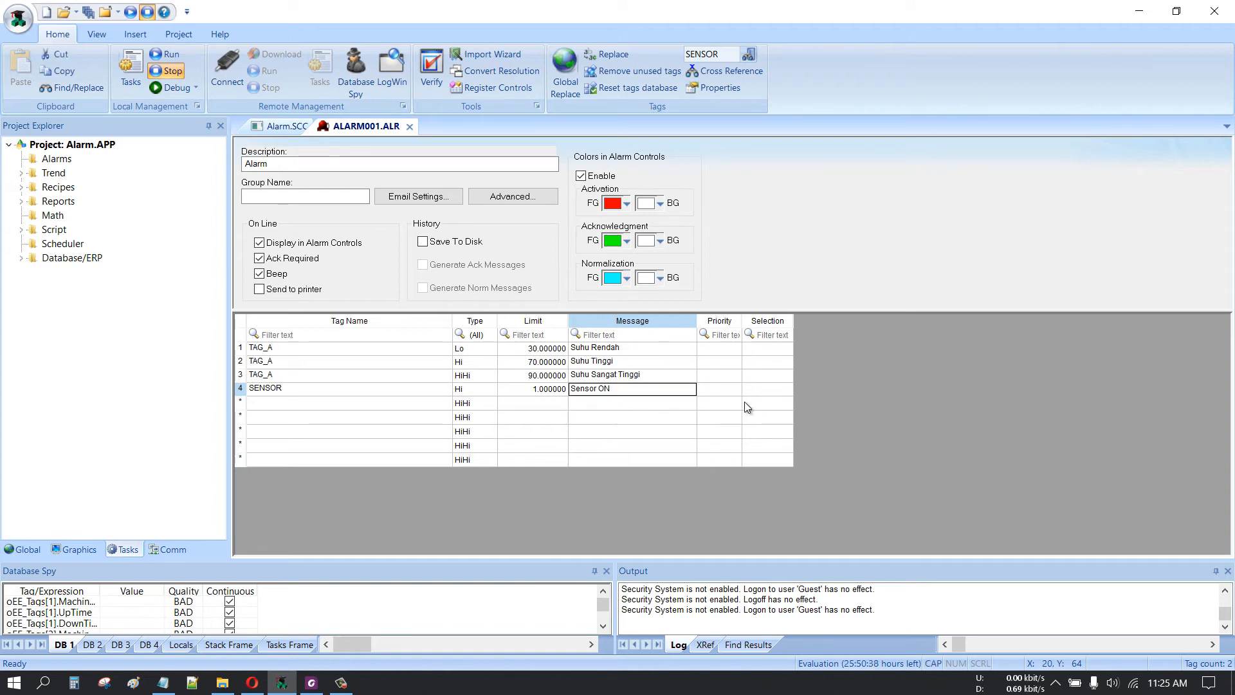
# Step: Save the alarm worksheet as sheet number 1
pyautogui.click(88, 13)
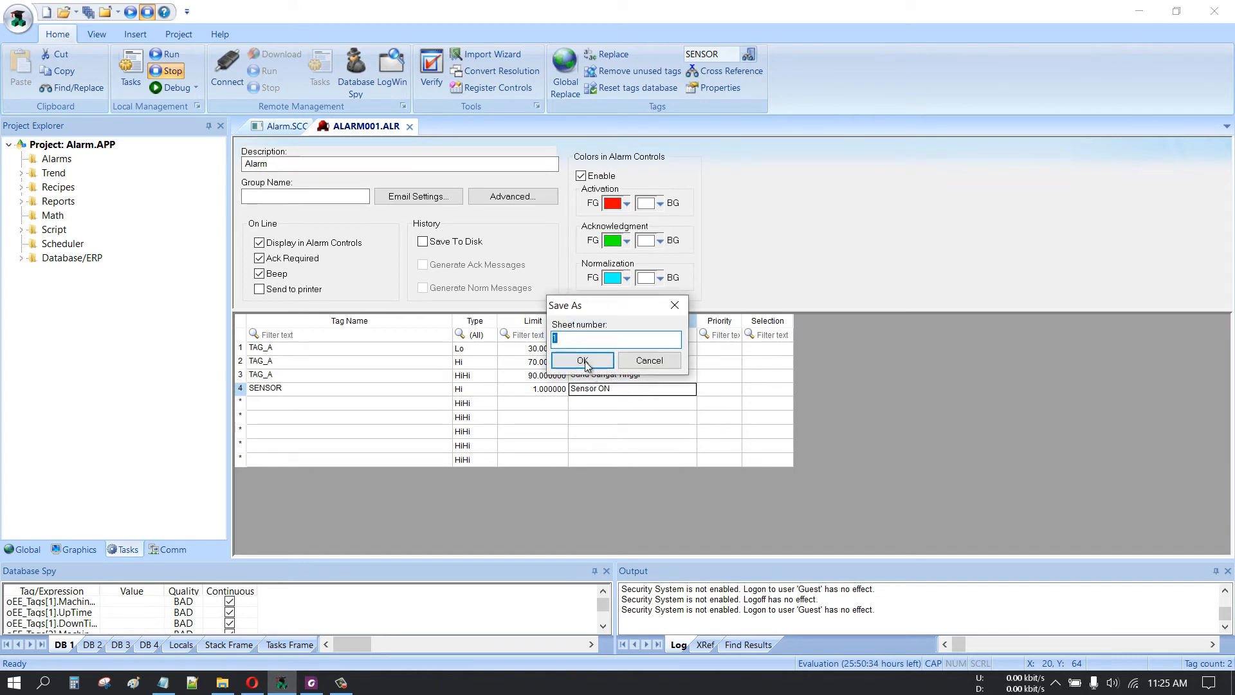
pyautogui.click(573, 341)
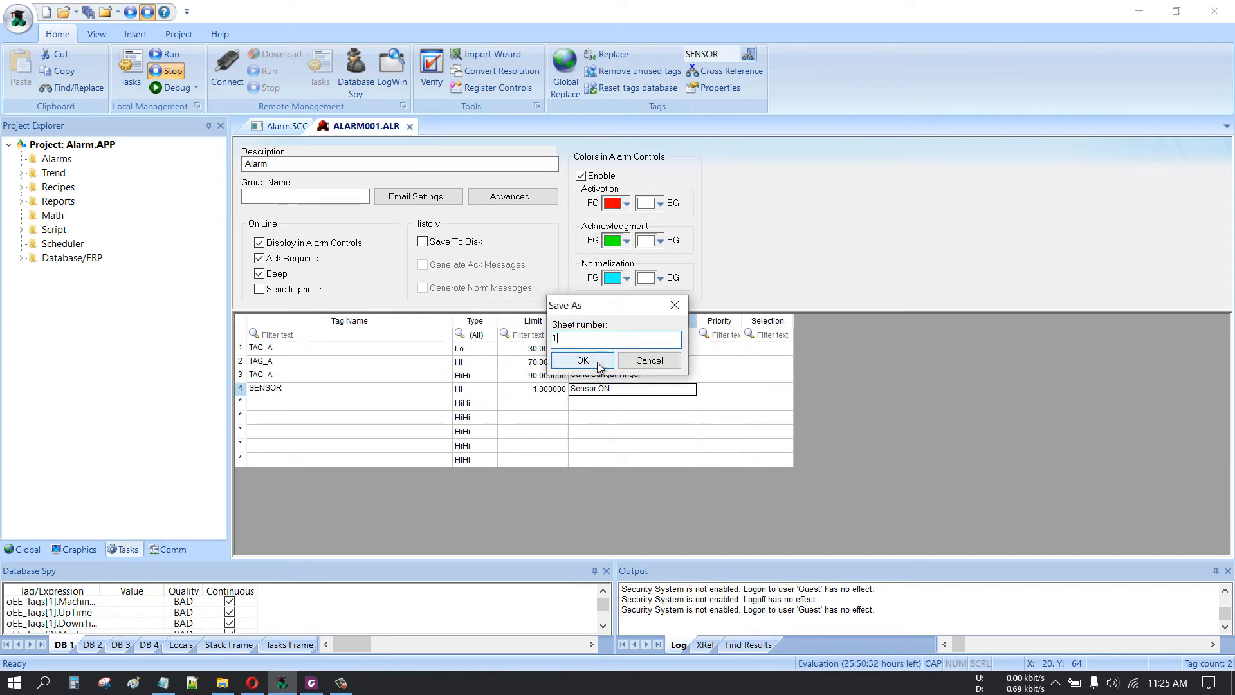
pyautogui.click(582, 359)
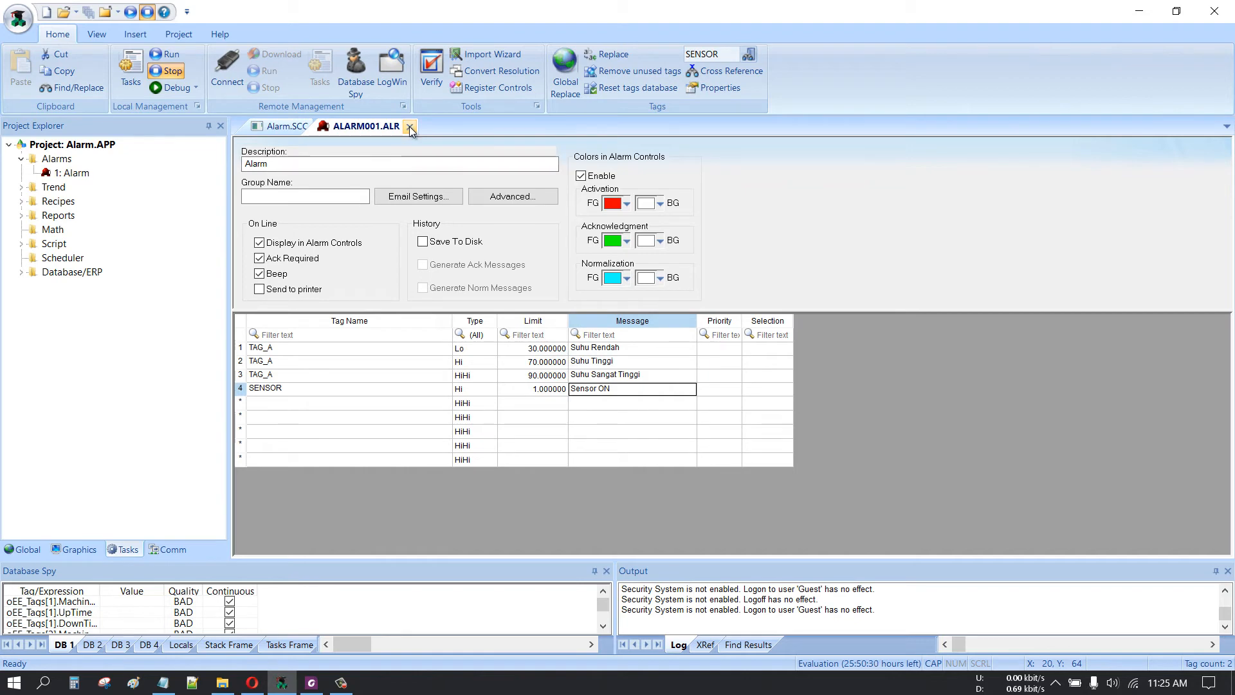
# Step: Close the alarm worksheet and the Alarm screen, and return to the project's list of graphics screens
pyautogui.click(409, 127)
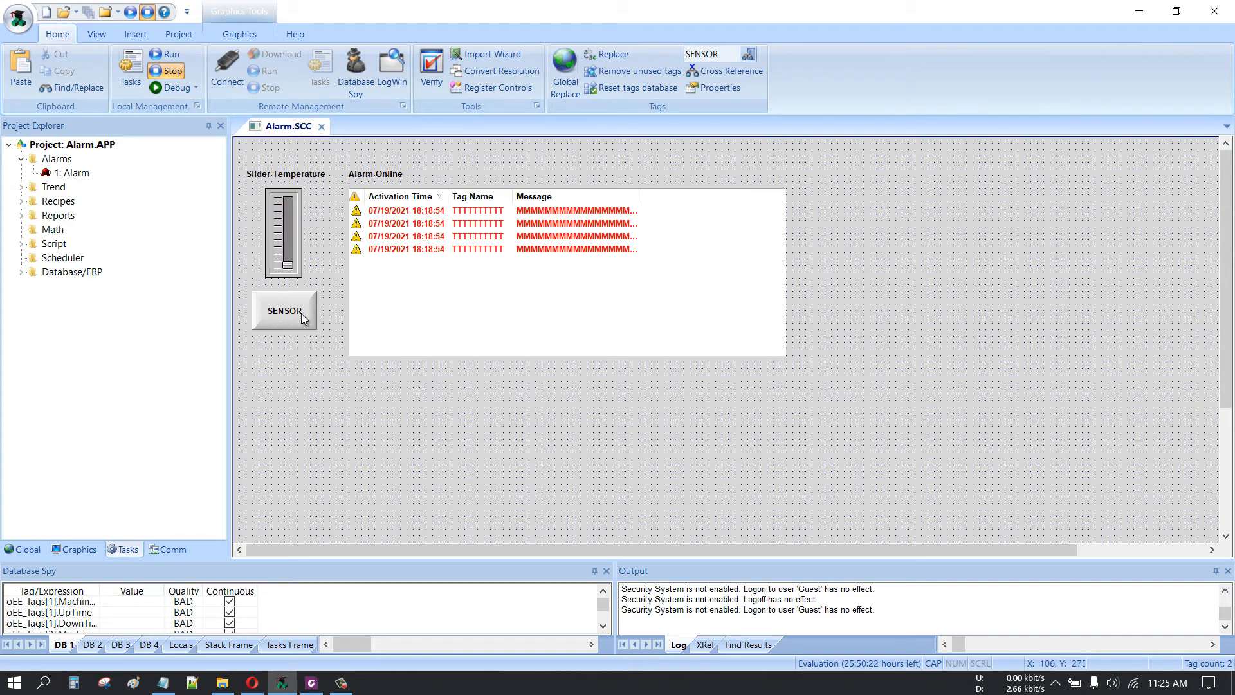
pyautogui.click(326, 130)
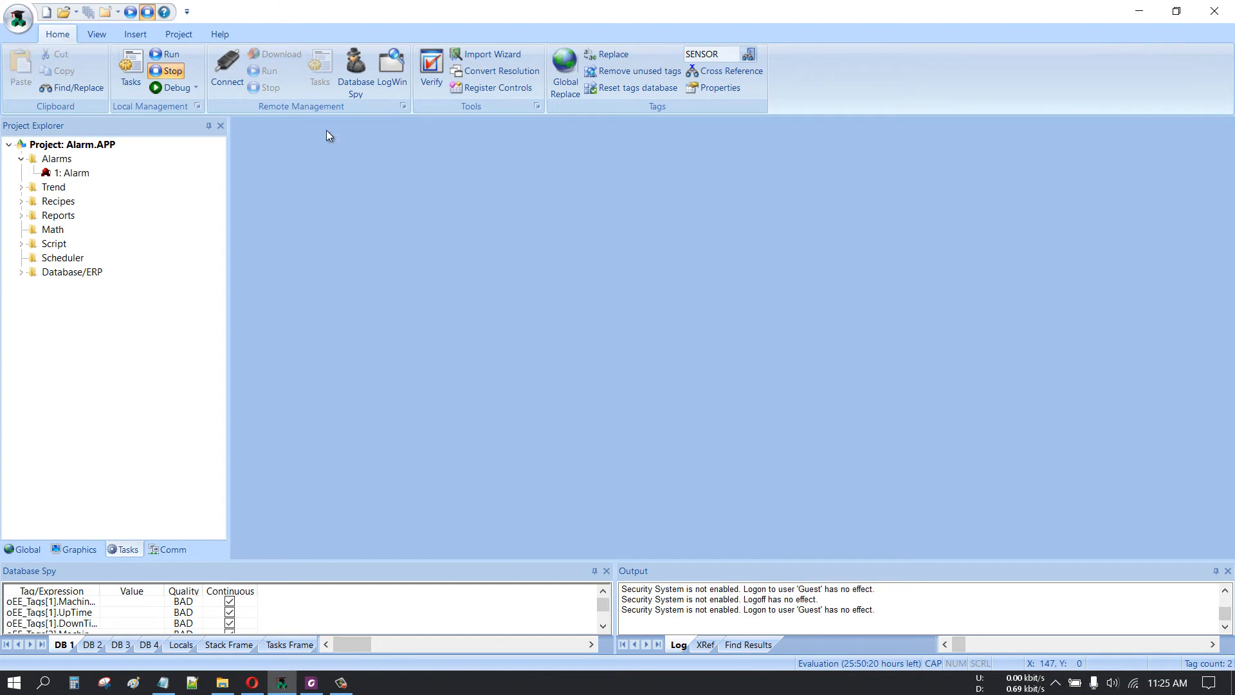
pyautogui.click(21, 159)
pyautogui.click(72, 549)
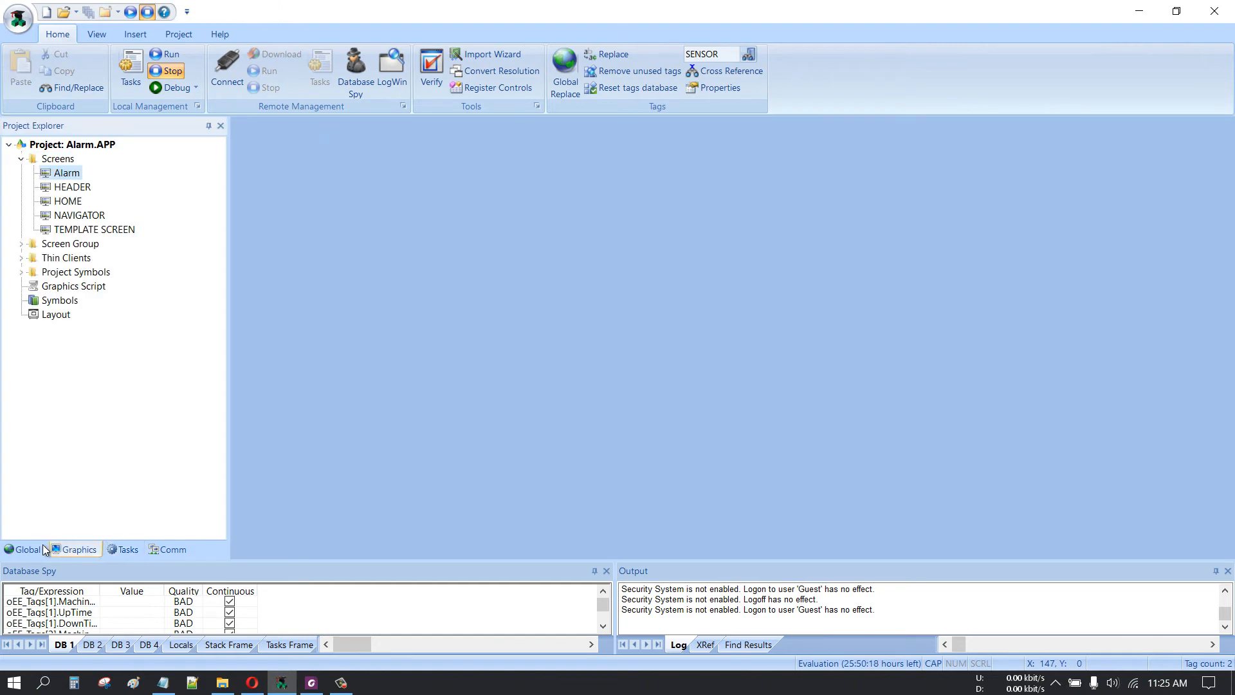
# Step: Run the project locally and widen the Activation Time column of the alarm list on its Alarm screen
pyautogui.click(166, 54)
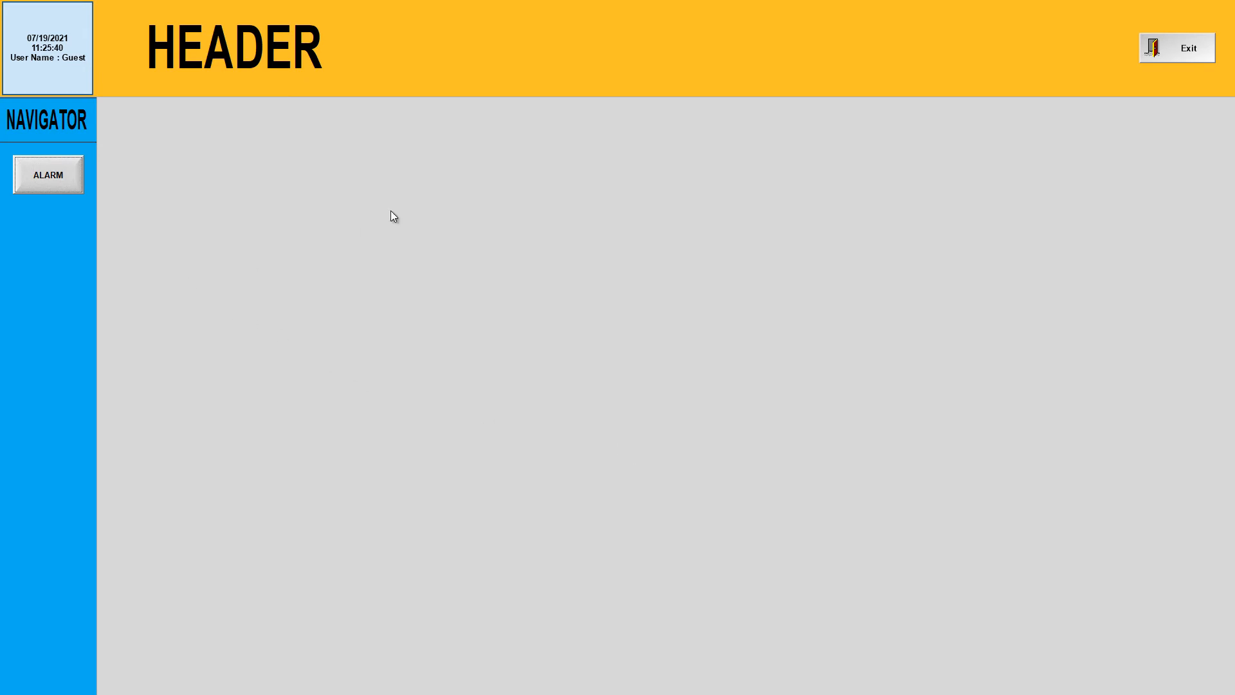
pyautogui.click(44, 184)
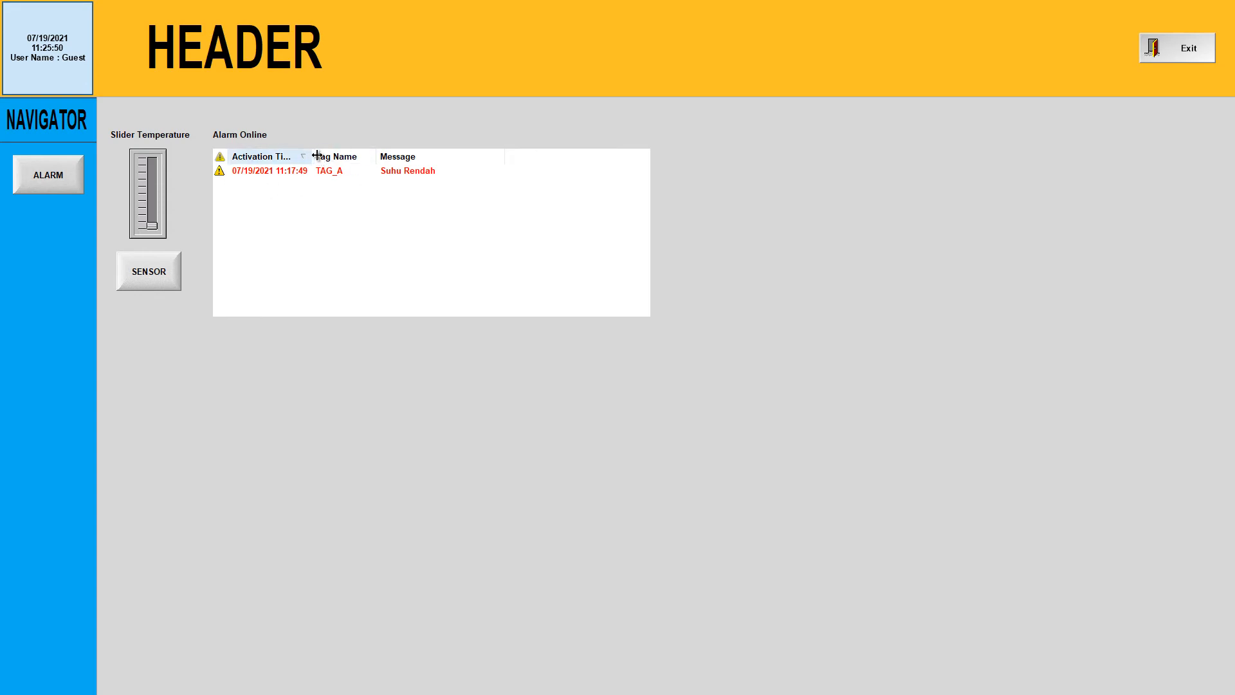
pyautogui.moveTo(312, 156); pyautogui.dragTo(331, 157)
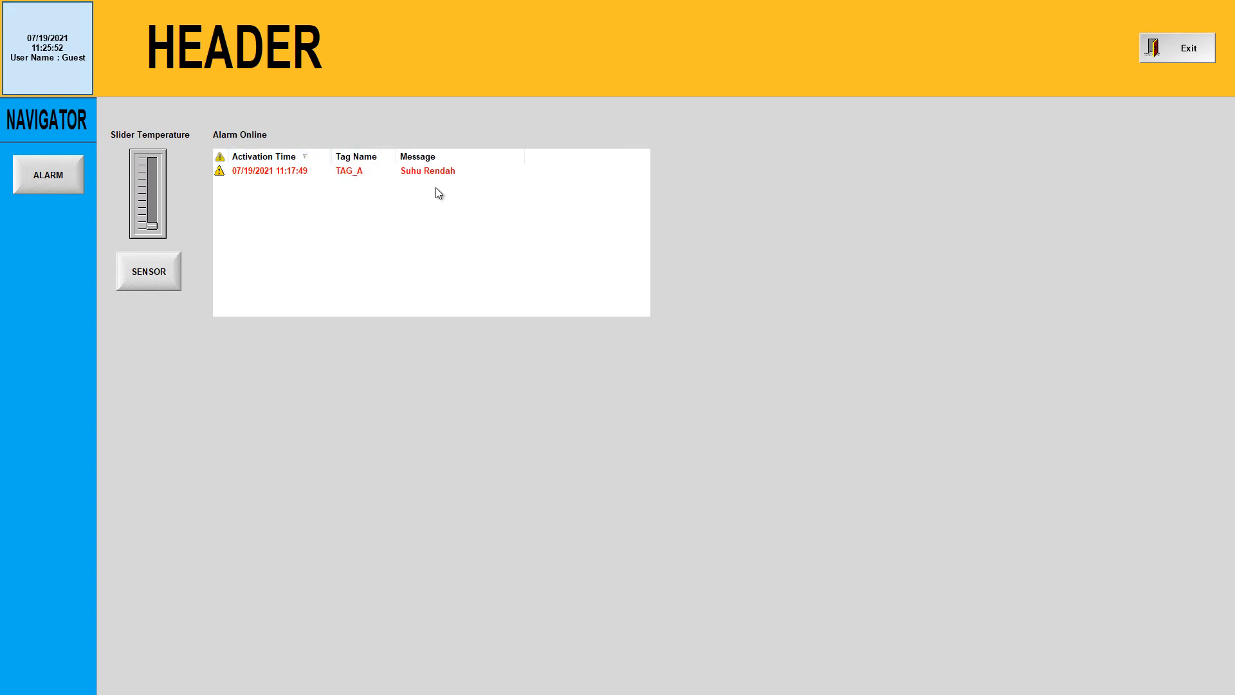
# Step: Test the alarms by switching the sensor on and raising the temperature slider in stages to its maximum
pyautogui.click(159, 275)
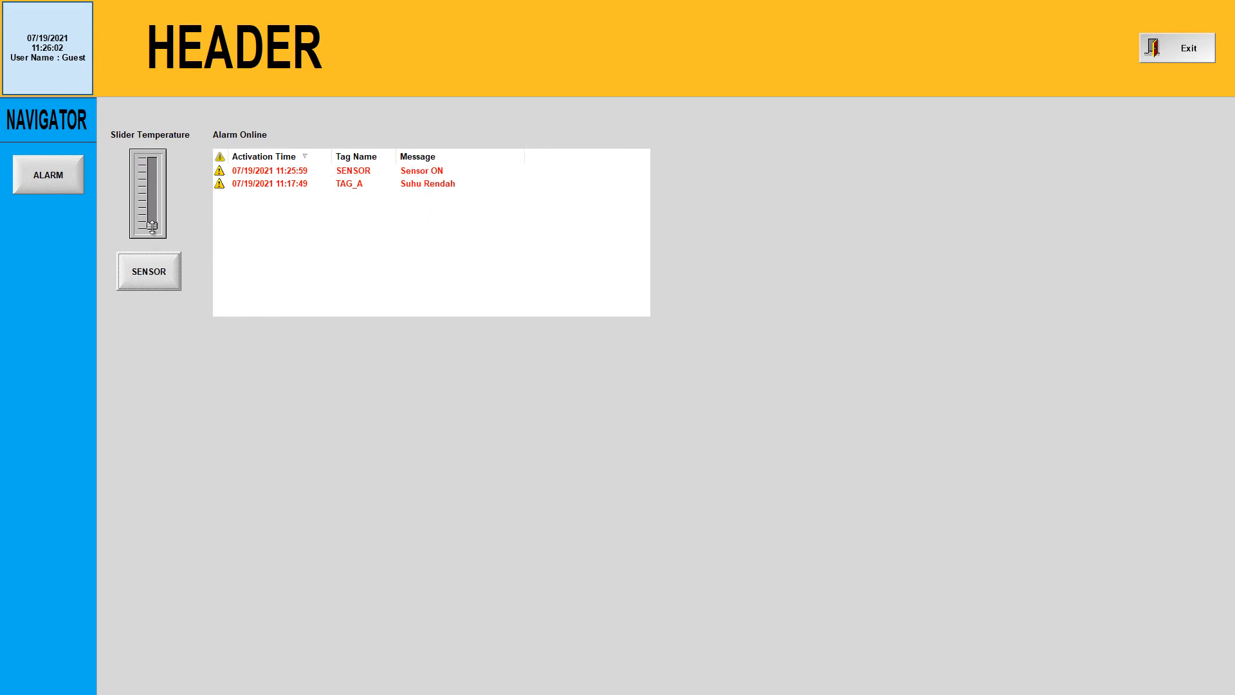
pyautogui.moveTo(152, 226); pyautogui.dragTo(152, 197)
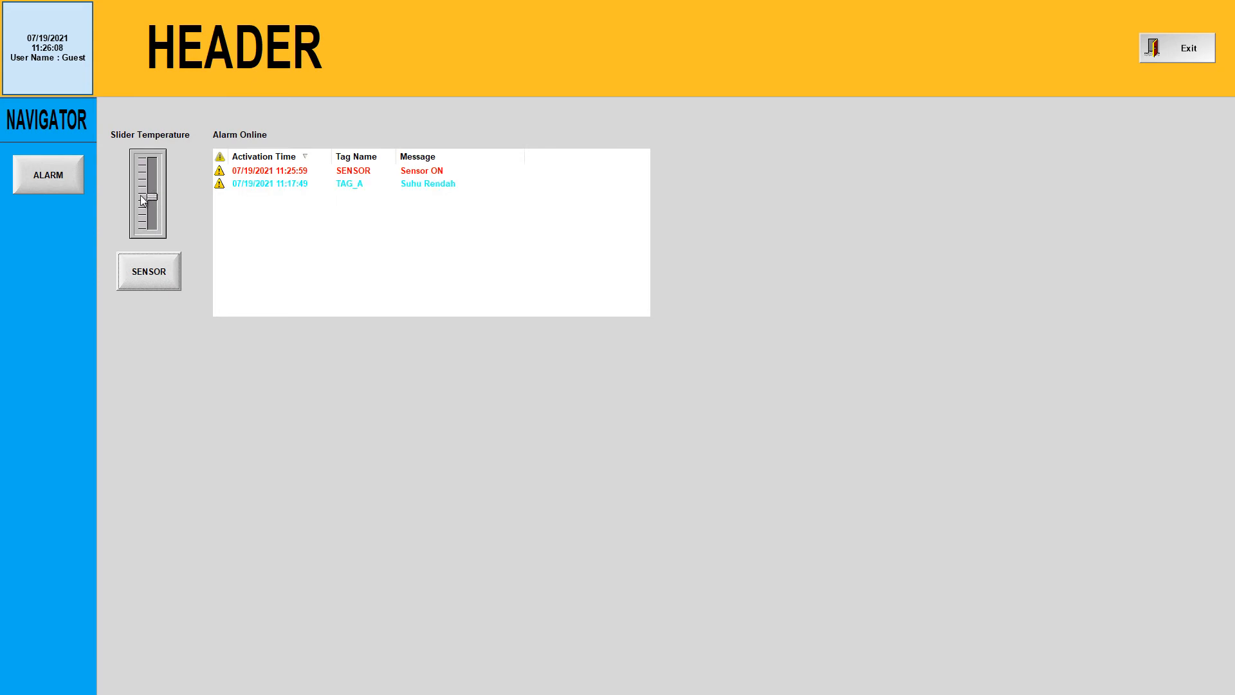
pyautogui.moveTo(152, 197); pyautogui.dragTo(151, 187)
pyautogui.moveTo(151, 187); pyautogui.dragTo(153, 180)
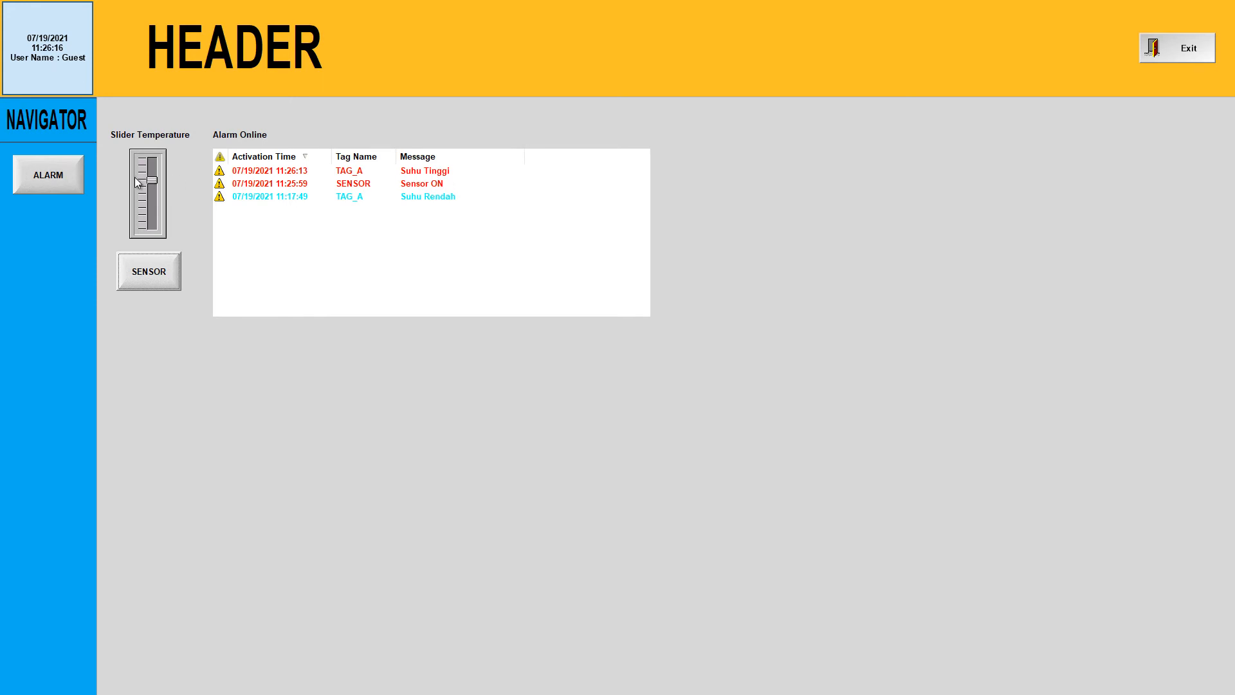
pyautogui.moveTo(151, 181); pyautogui.dragTo(152, 161)
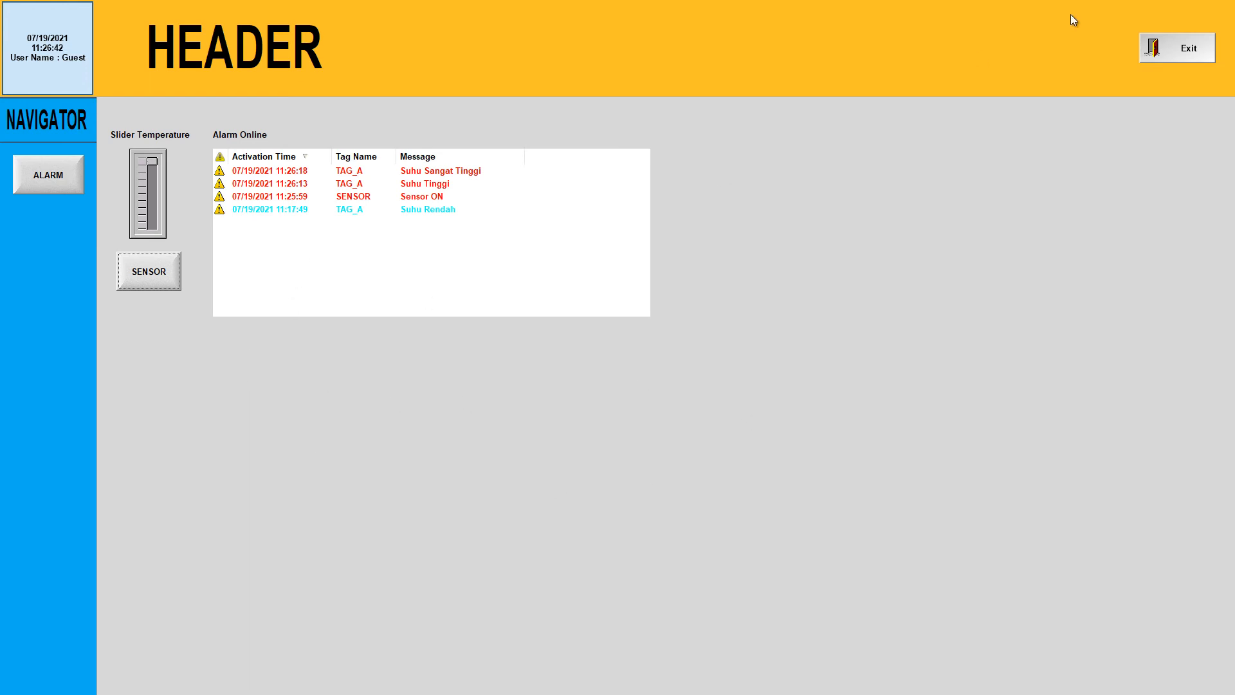
# Step: Exit the running application and open the Alarm screen for editing
pyautogui.click(1190, 52)
pyautogui.click(633, 399)
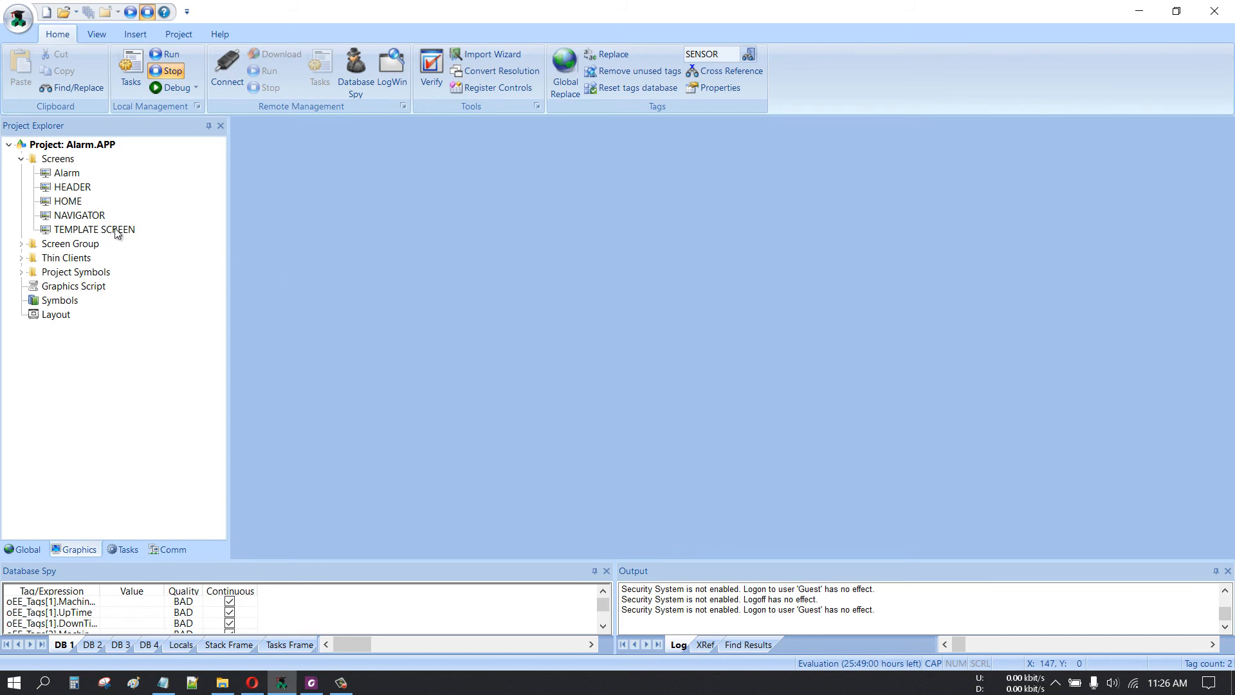
pyautogui.doubleClick(76, 173)
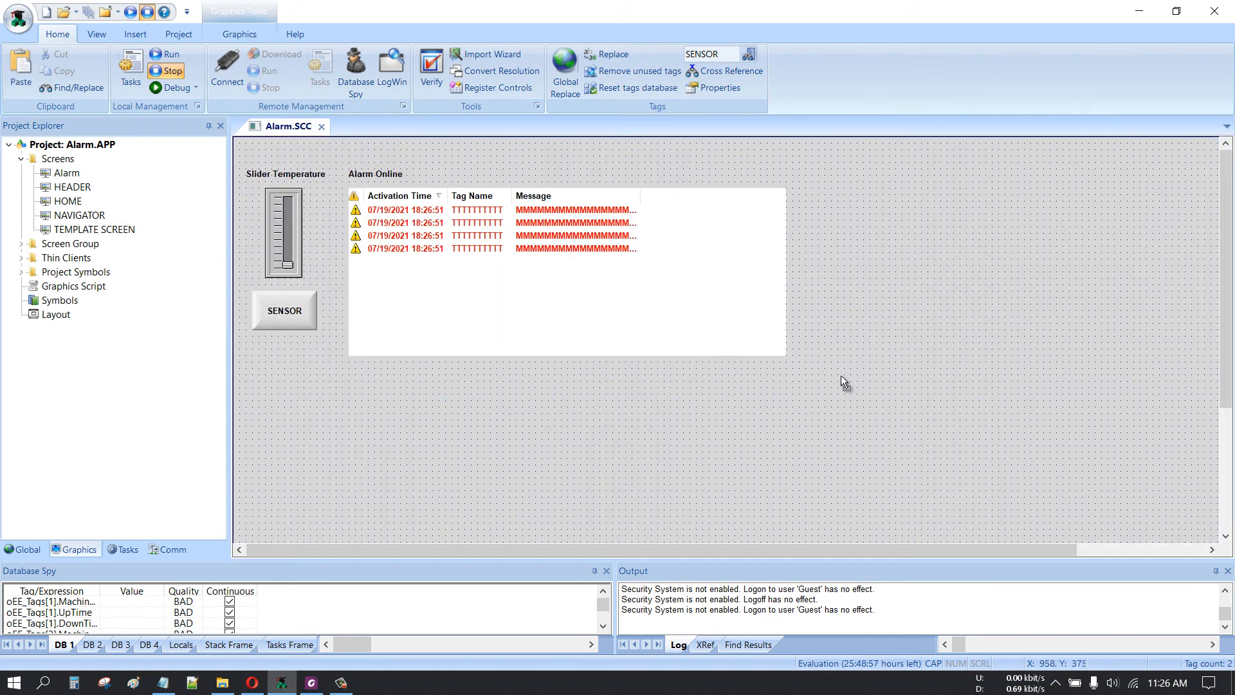
# Step: Duplicate the Alarm Online label and alarm list together and place the copies directly below the originals
pyautogui.moveTo(848, 377); pyautogui.dragTo(341, 163)
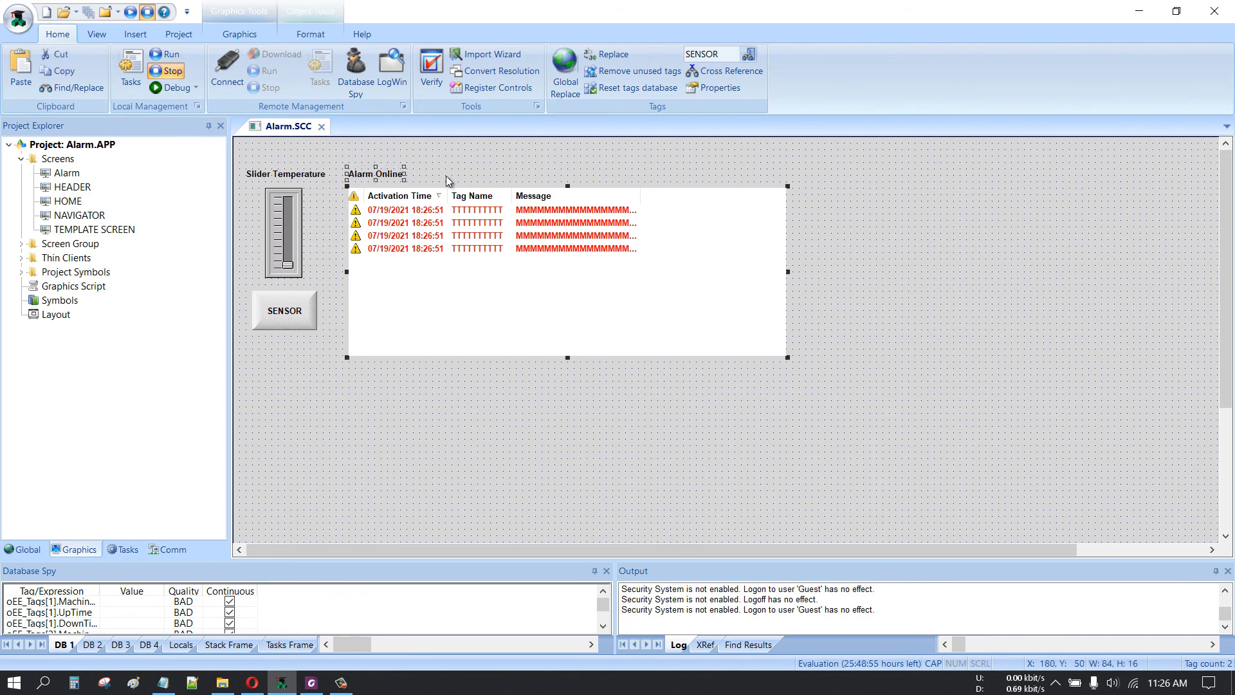
pyautogui.hotkey('ctrl', 'c')
pyautogui.hotkey('ctrl', 'v')
pyautogui.moveTo(465, 212); pyautogui.dragTo(553, 462)
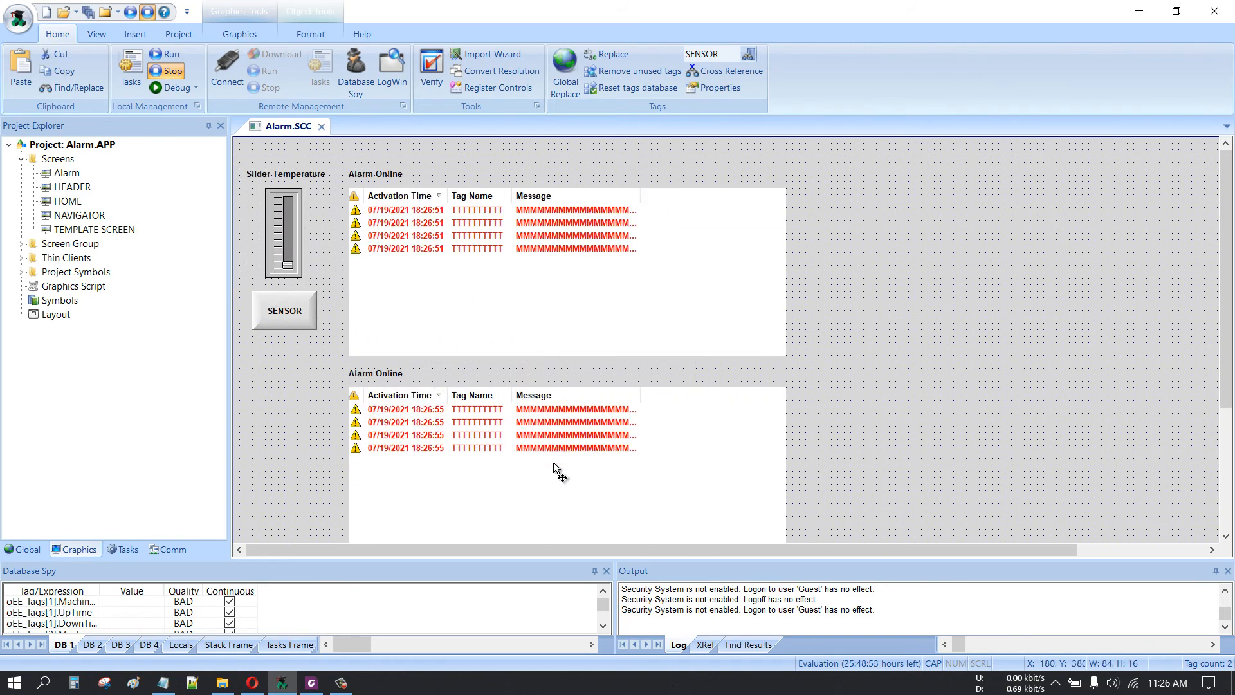
# Step: Change the caption of the duplicated label above the lower list to "Alarm History"
pyautogui.rightClick(389, 376)
pyautogui.click(394, 381)
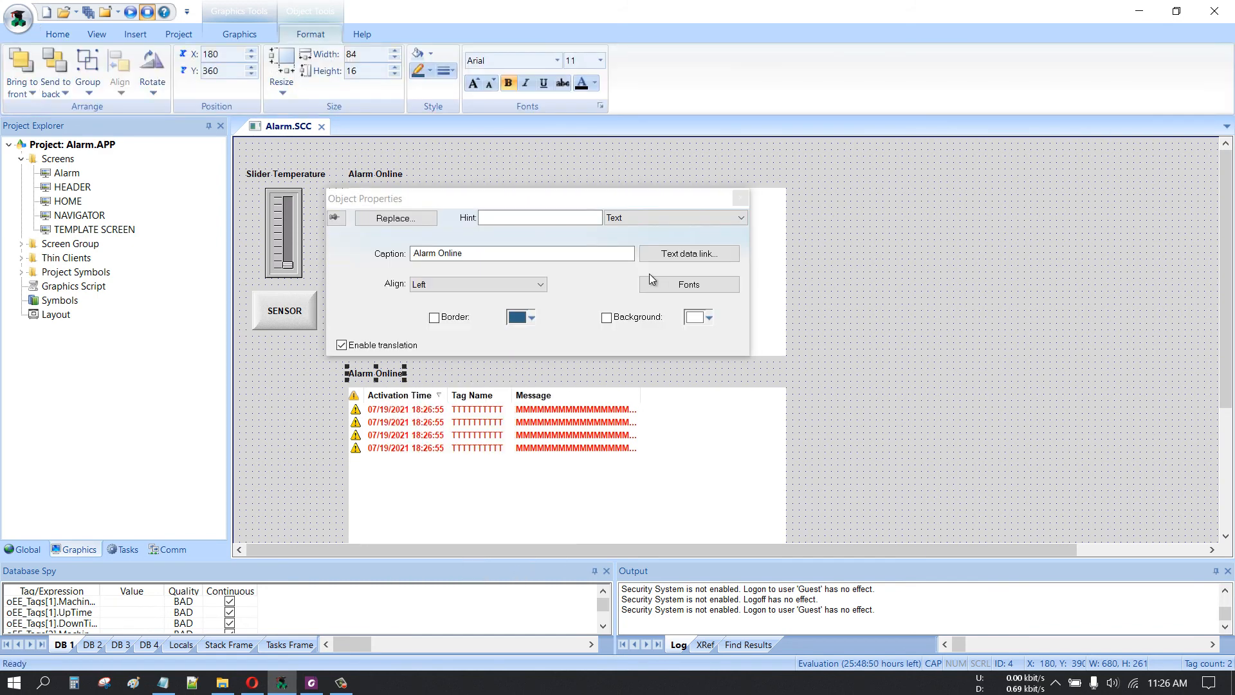
pyautogui.click(493, 253)
pyautogui.press('BackSpace')
pyautogui.press('BackSpace')
pyautogui.press('BackSpace')
pyautogui.press('BackSpace')
pyautogui.press('BackSpace')
pyautogui.press('BackSpace')
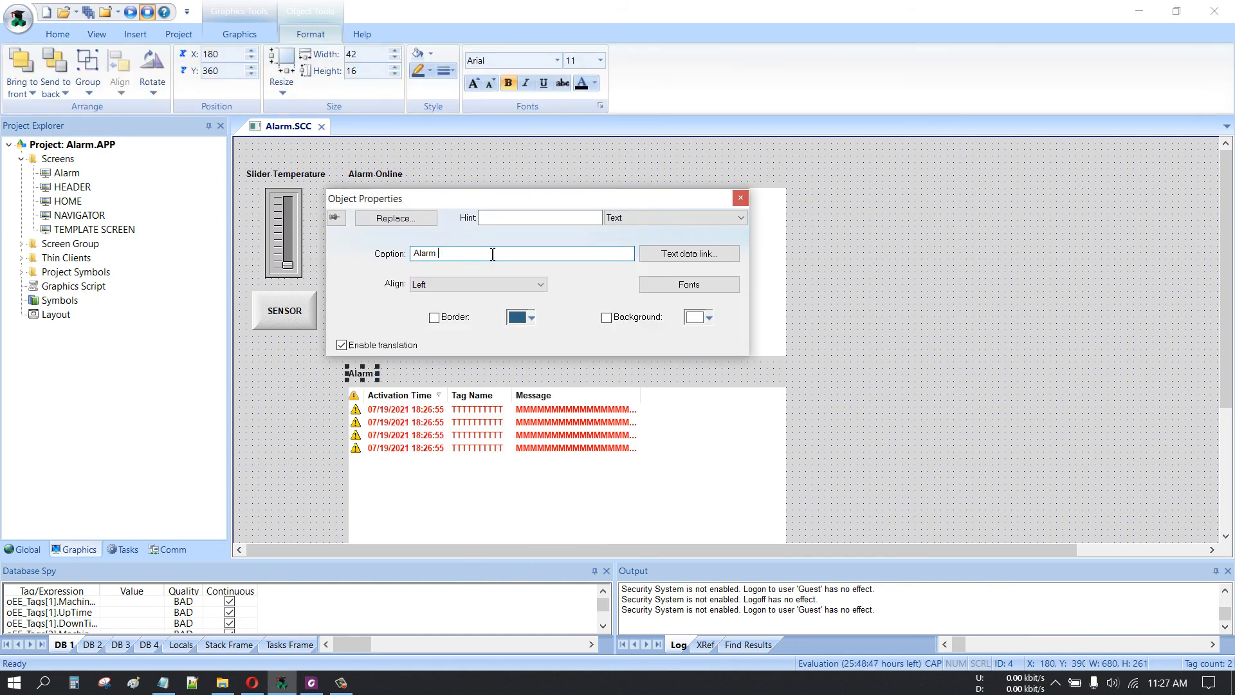
pyautogui.write('History')
pyautogui.click(739, 199)
# Step: Set the type of the lower alarm control to Alarm History
pyautogui.scroll(-2, 837, 237)
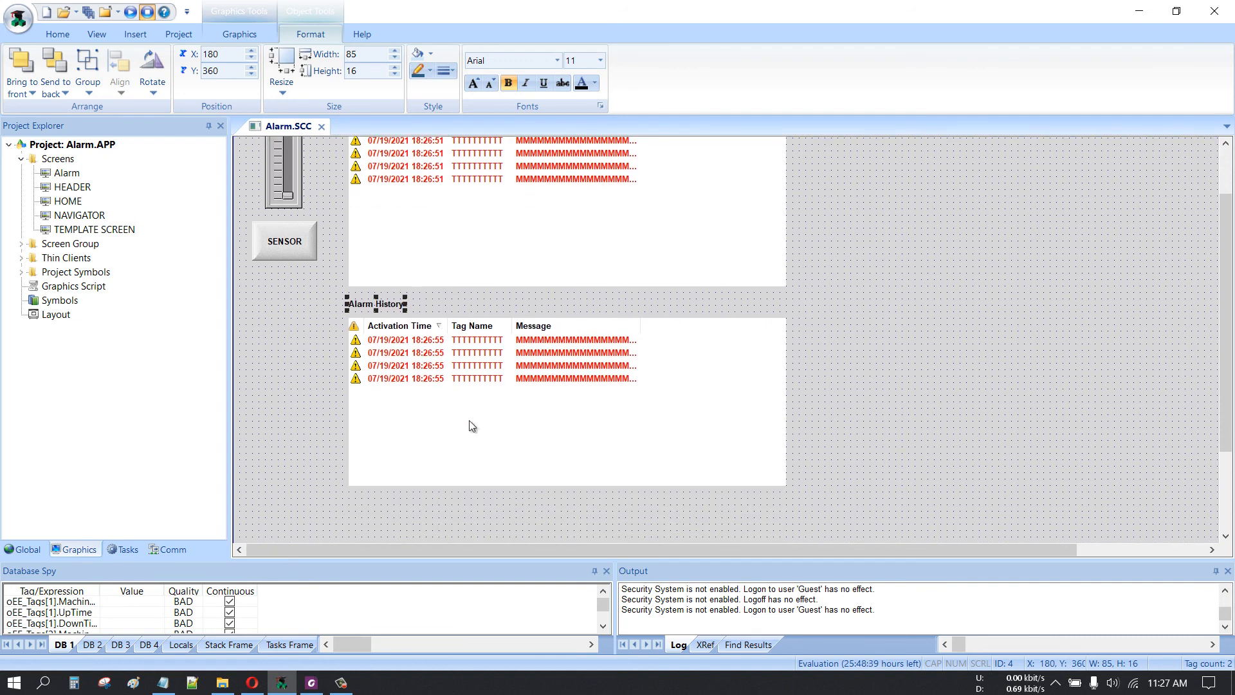
pyautogui.click(413, 444)
pyautogui.rightClick(434, 429)
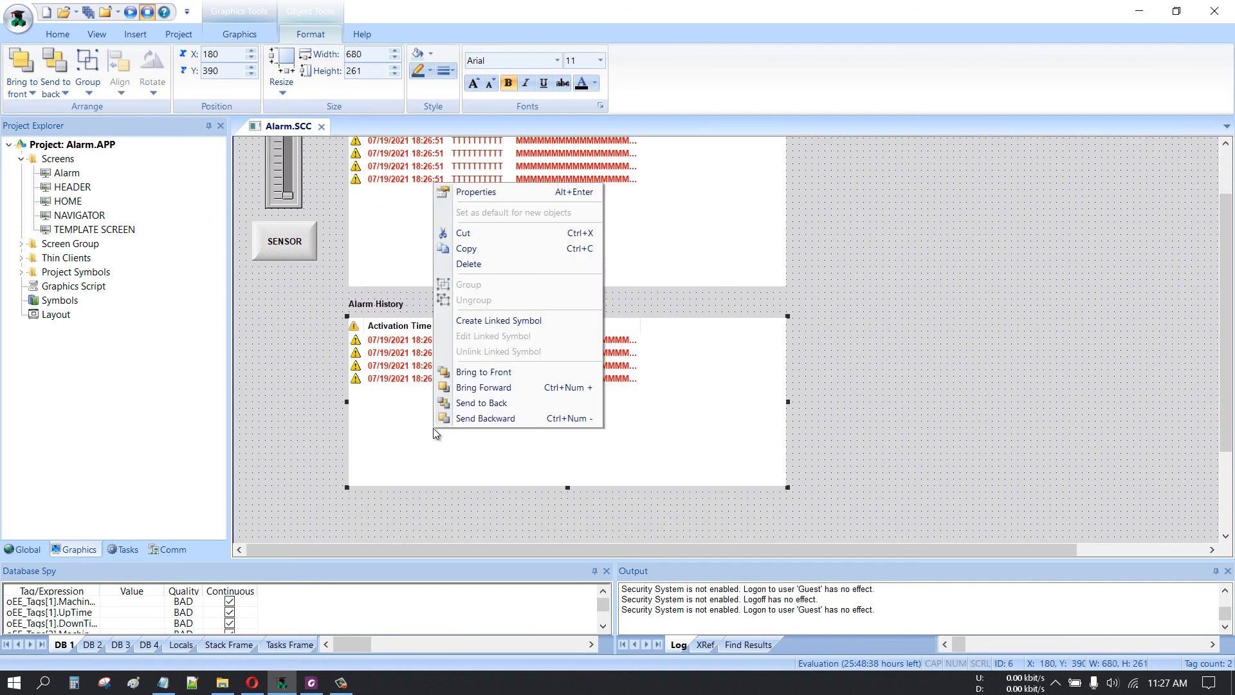
pyautogui.click(482, 190)
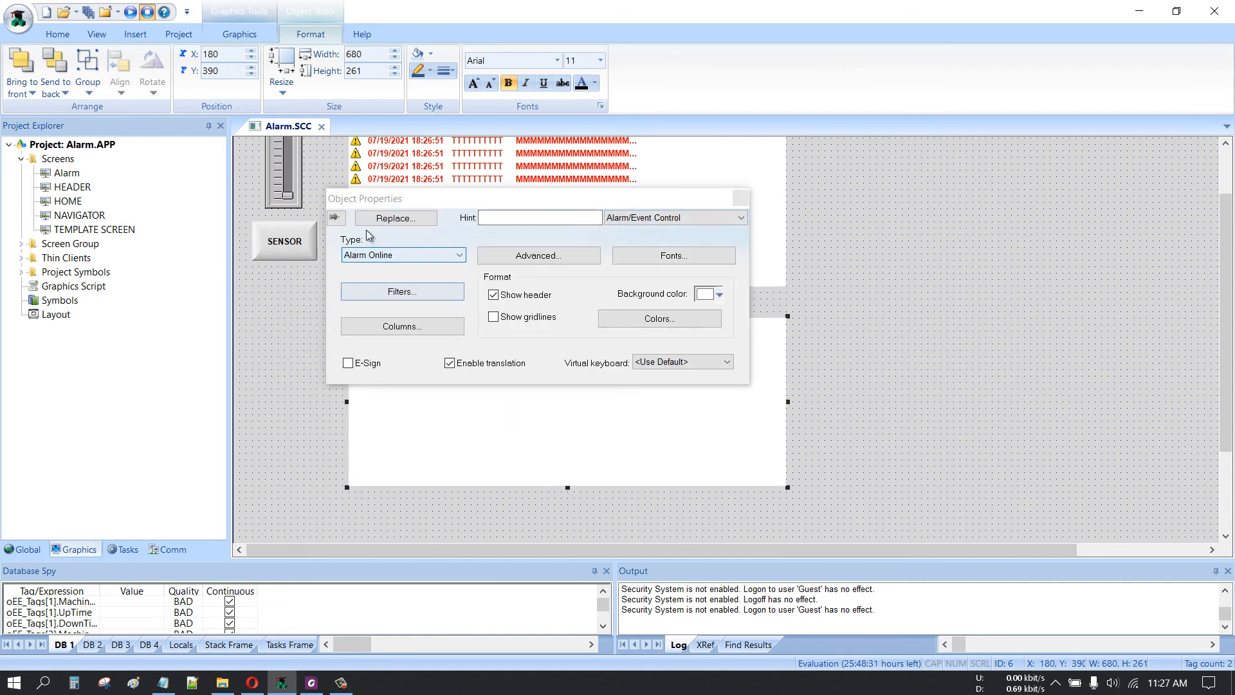
pyautogui.click(391, 255)
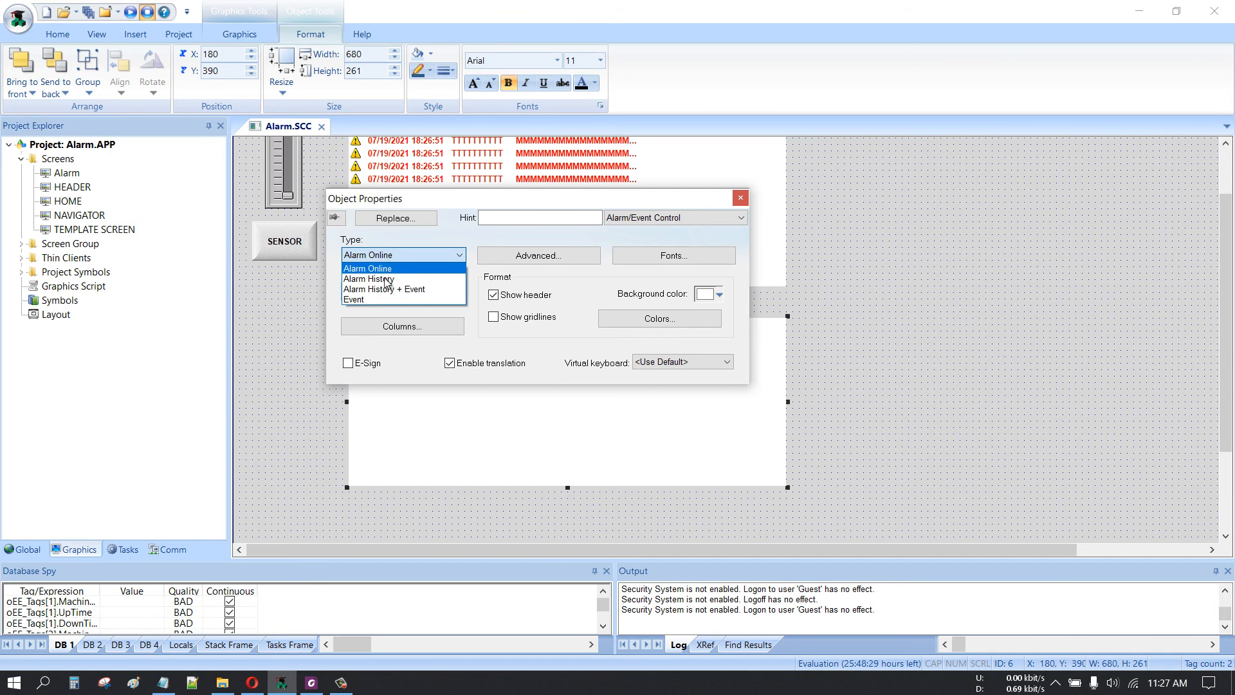
pyautogui.click(386, 281)
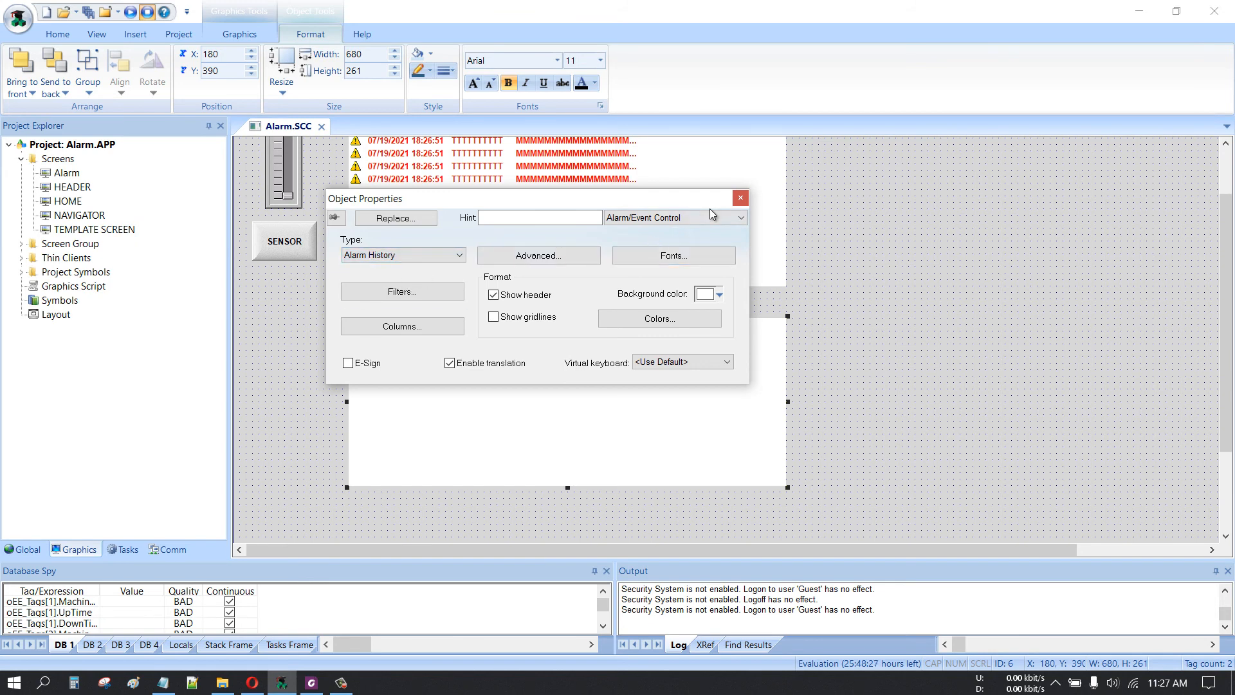
pyautogui.click(741, 199)
pyautogui.click(864, 235)
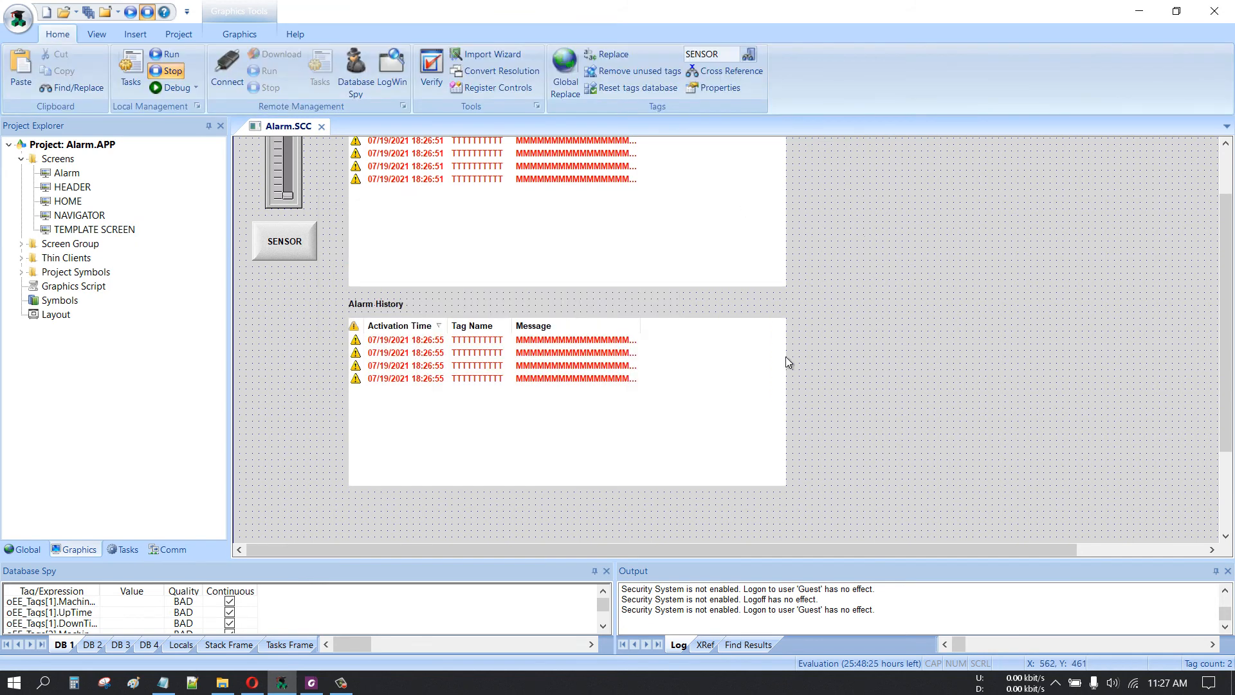
# Step: Turn off the Beep option in alarm worksheet 1, and close both the worksheet and the Alarm screen
pyautogui.scroll(-1, 1230, 489)
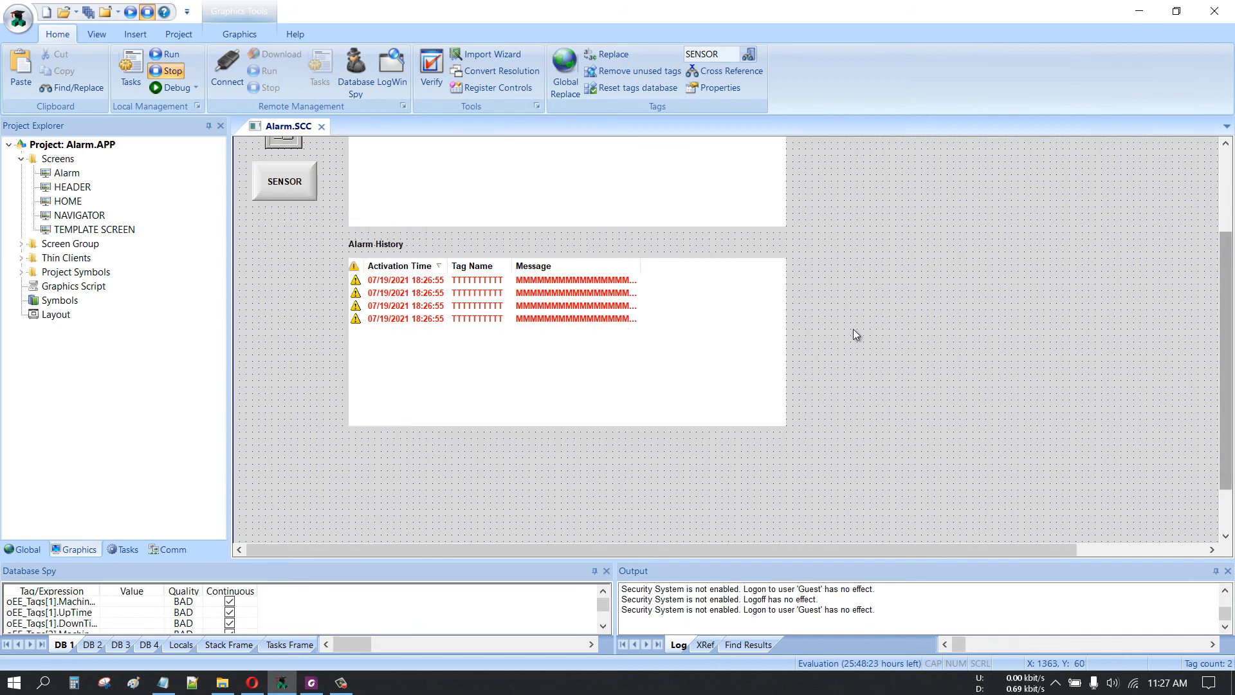
pyautogui.scroll(1, 1227, 333)
pyautogui.scroll(1, 1228, 333)
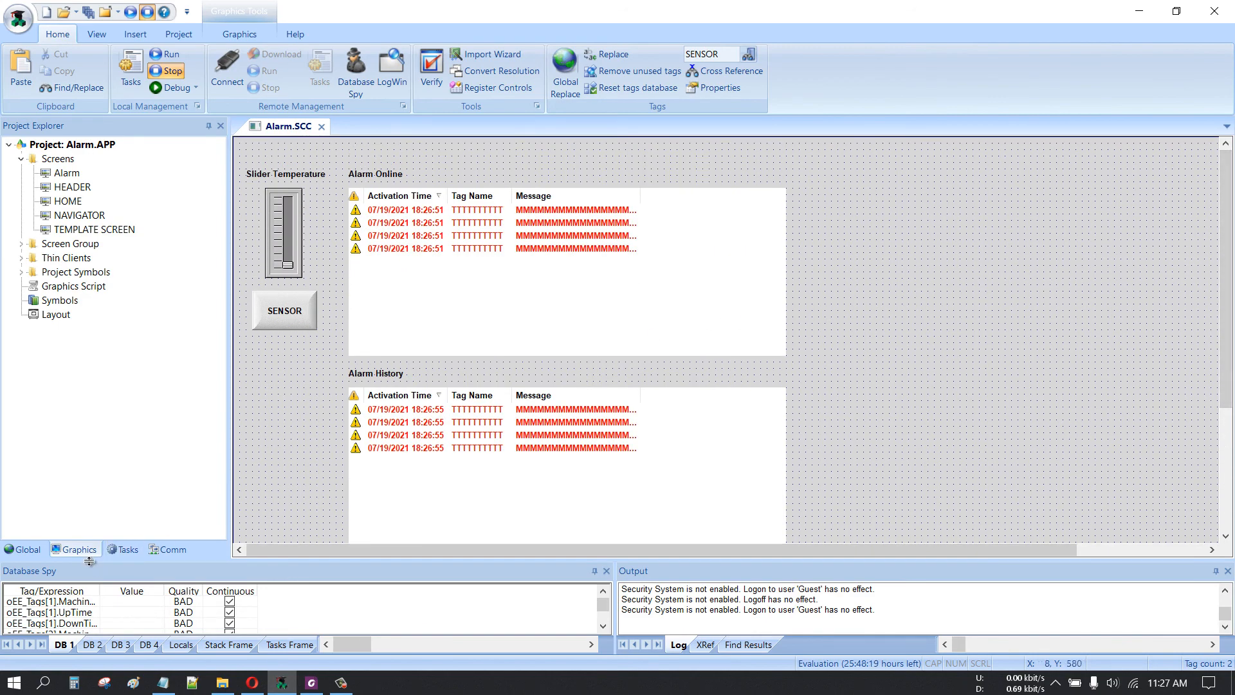
pyautogui.click(124, 550)
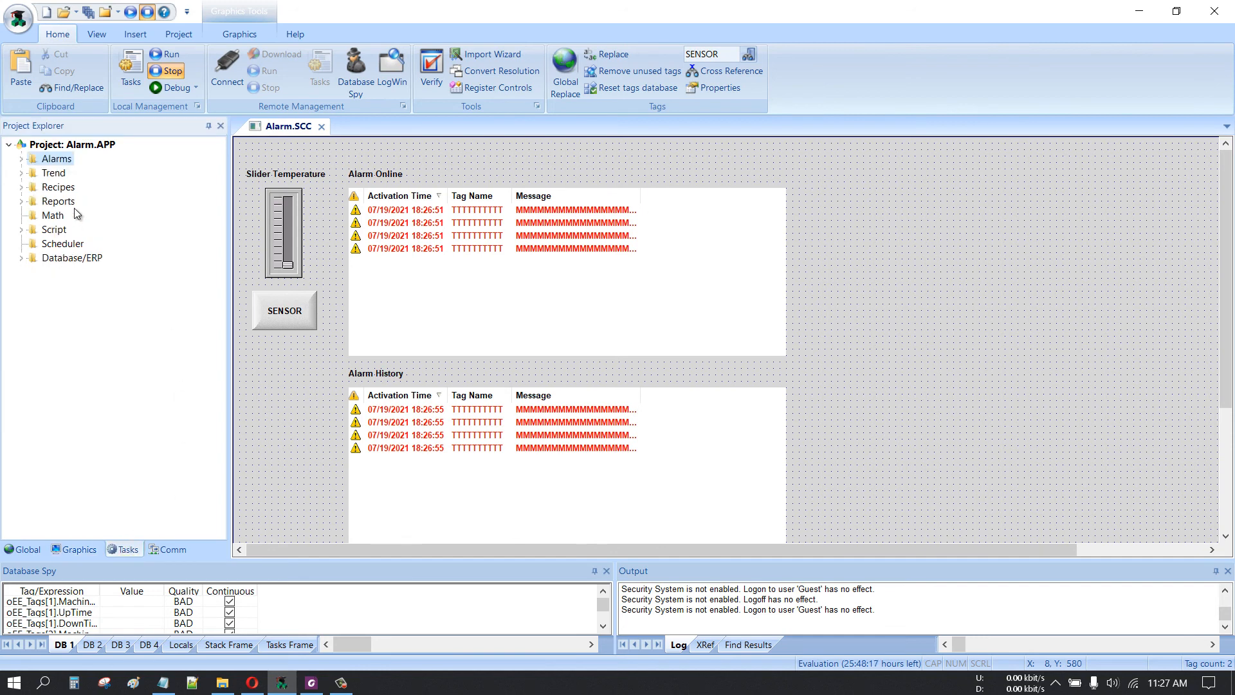
pyautogui.click(21, 159)
pyautogui.doubleClick(69, 173)
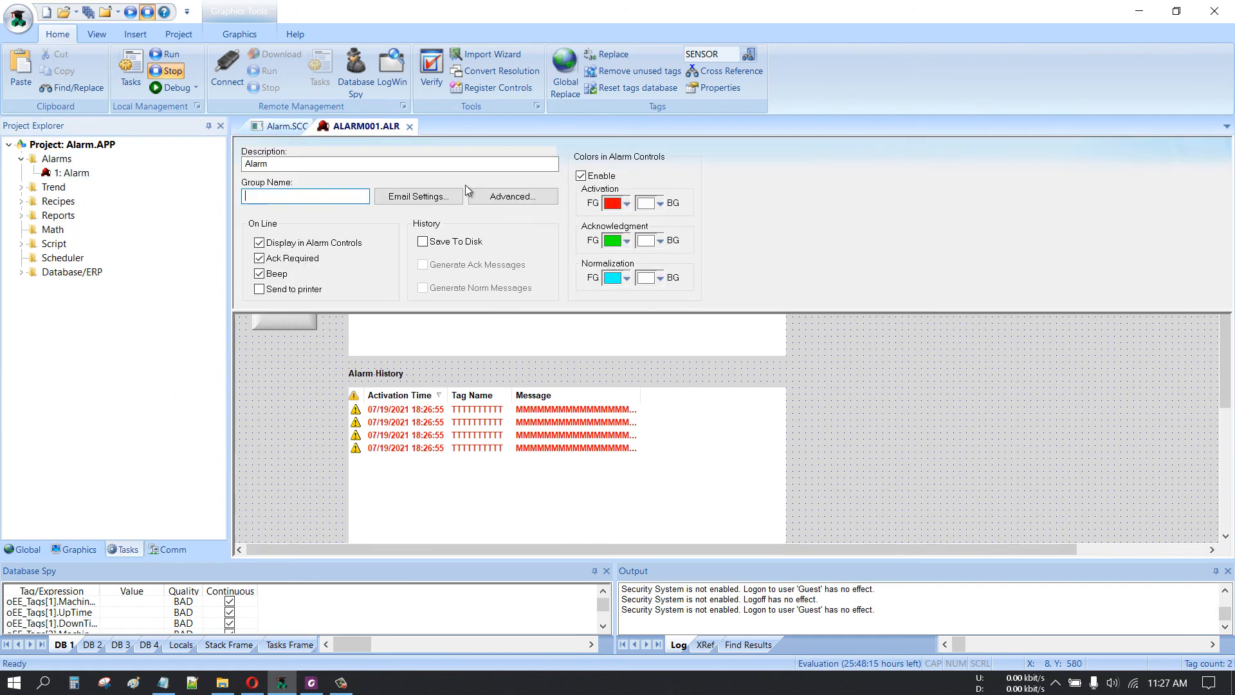
pyautogui.click(260, 274)
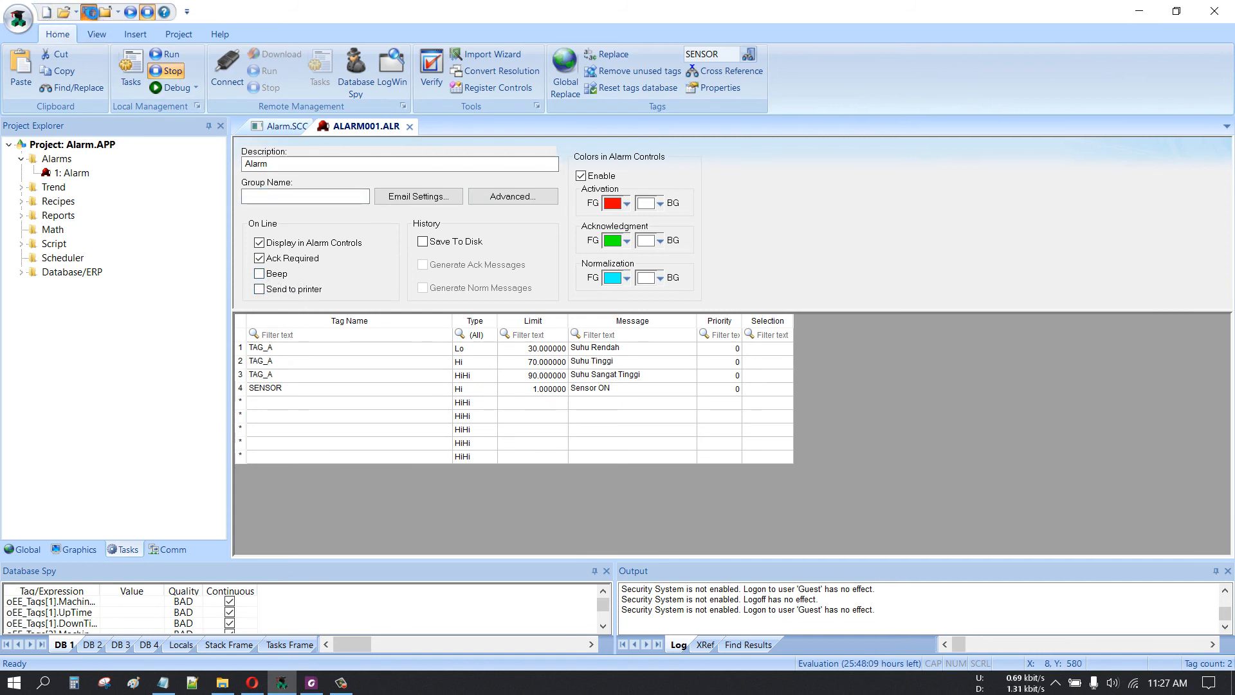
pyautogui.click(410, 128)
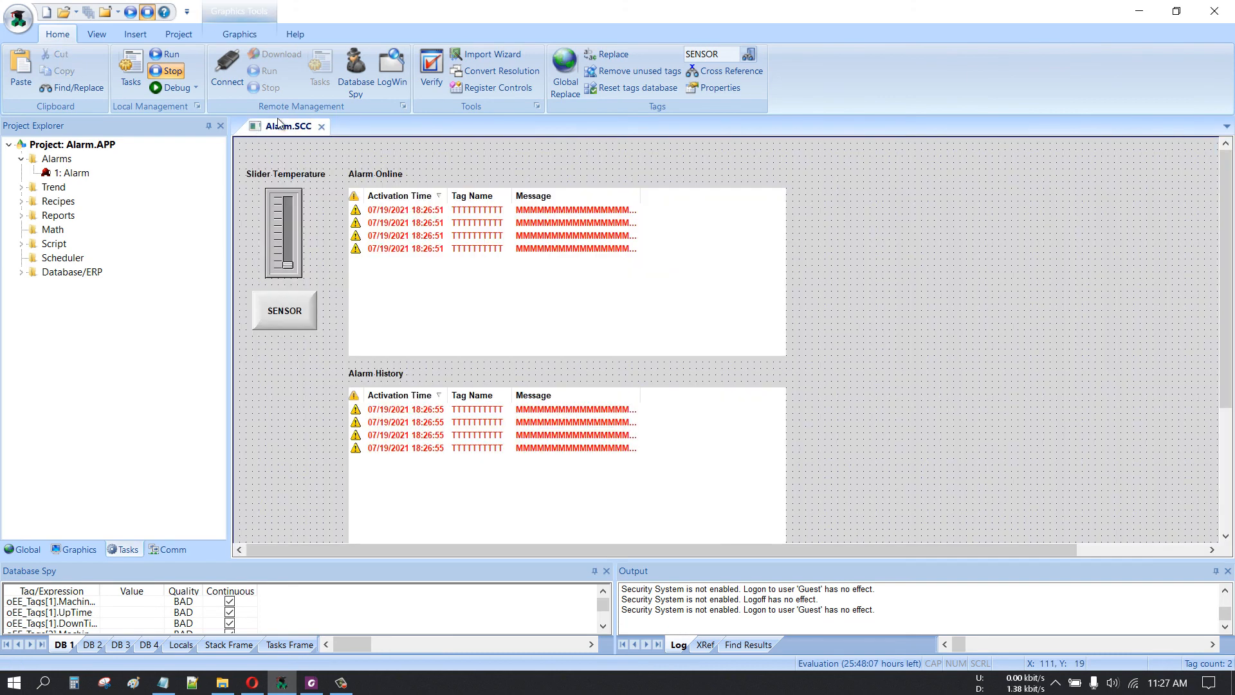
pyautogui.click(321, 126)
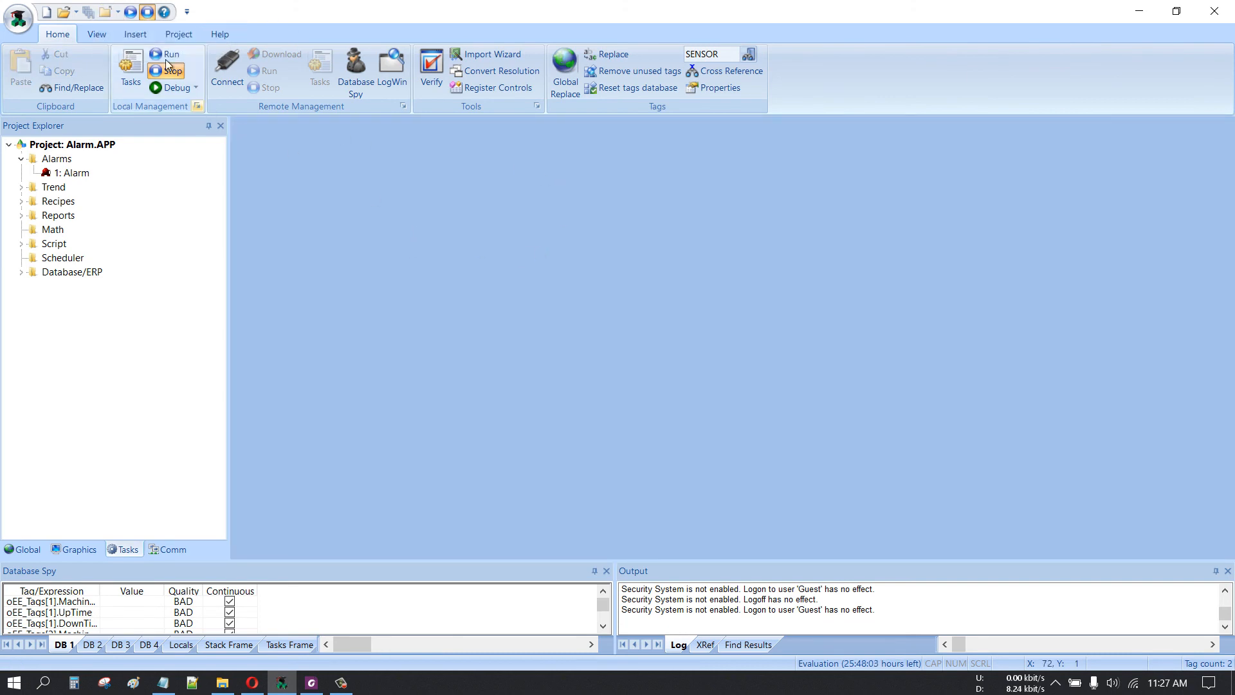
# Step: Run the project and return all alarms on its Alarm screen to normal, with the temperature slider near mid-range and the sensor off
pyautogui.click(129, 11)
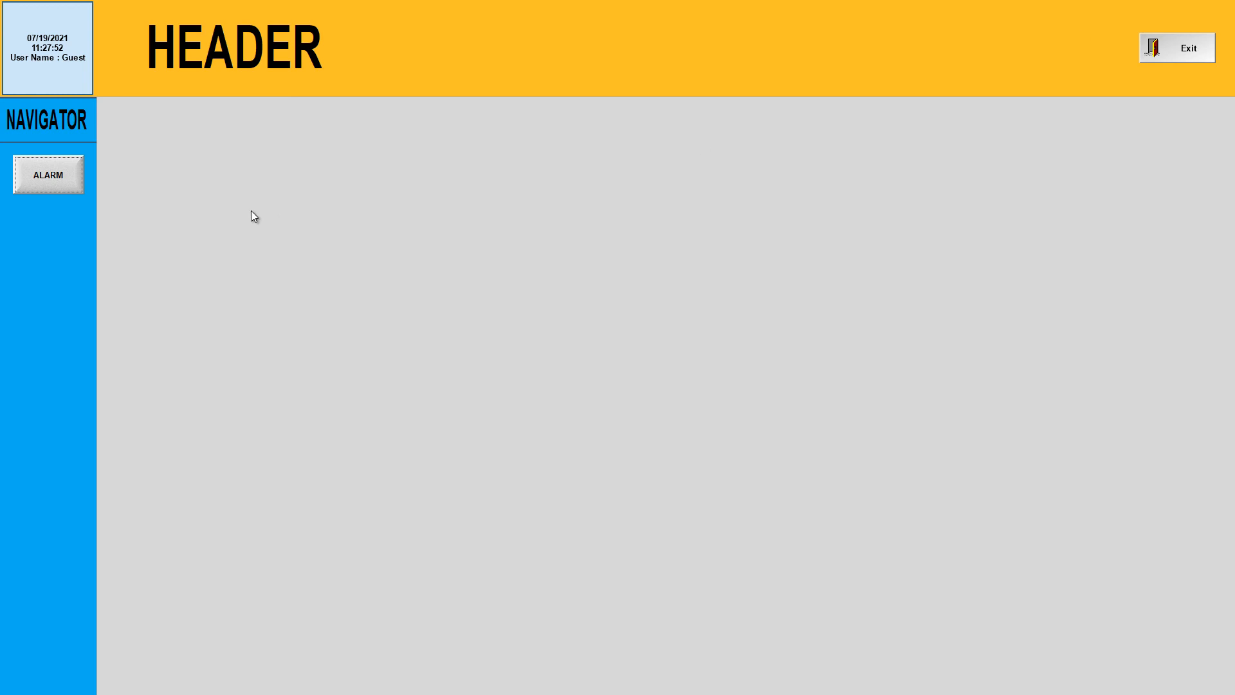
pyautogui.click(61, 182)
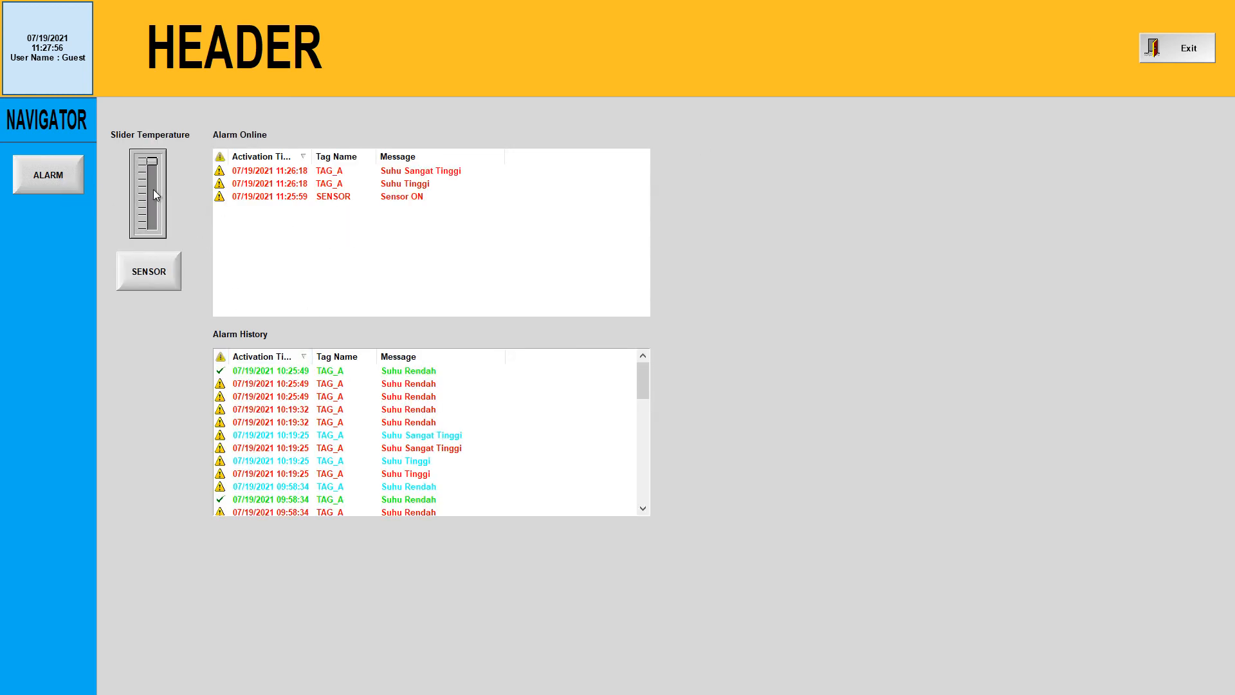
pyautogui.moveTo(150, 169); pyautogui.dragTo(150, 241)
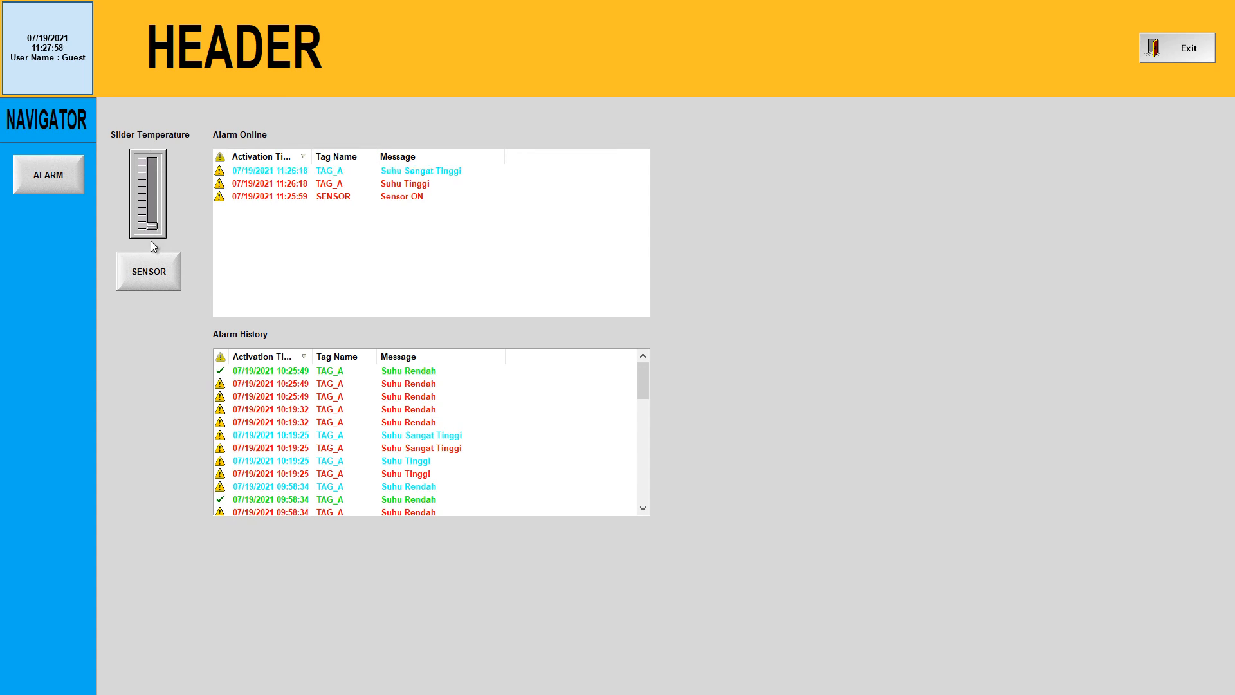
pyautogui.click(161, 273)
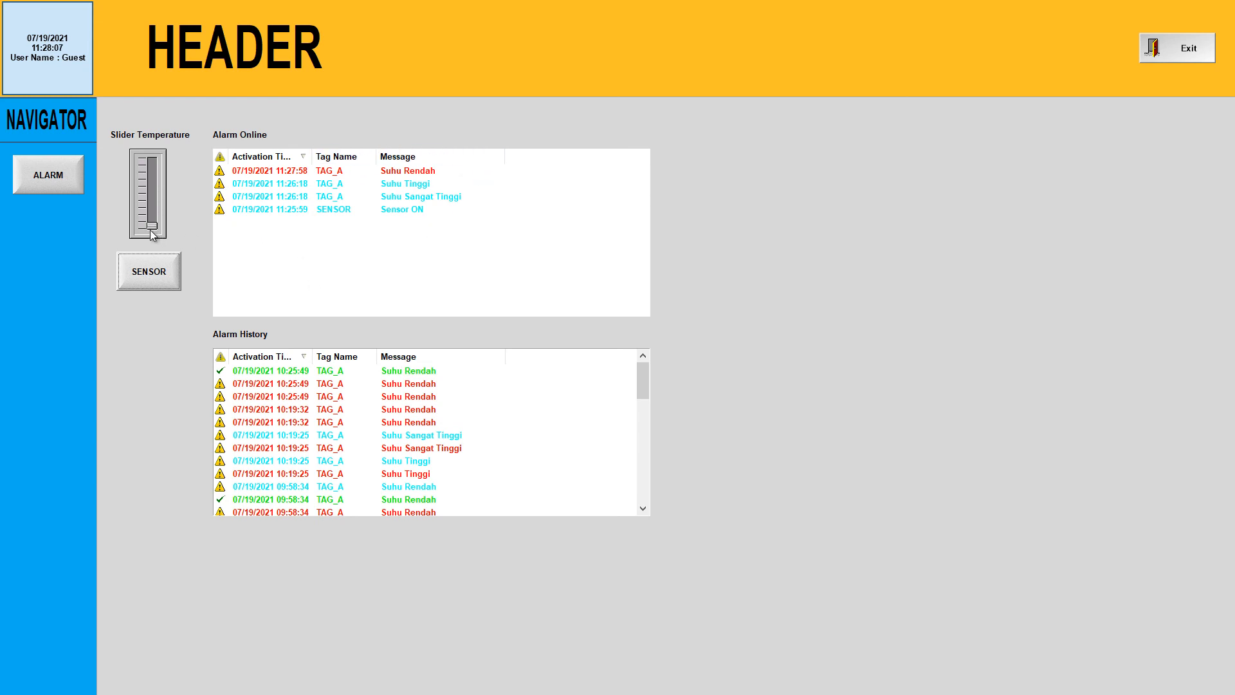
pyautogui.moveTo(152, 228); pyautogui.dragTo(154, 201)
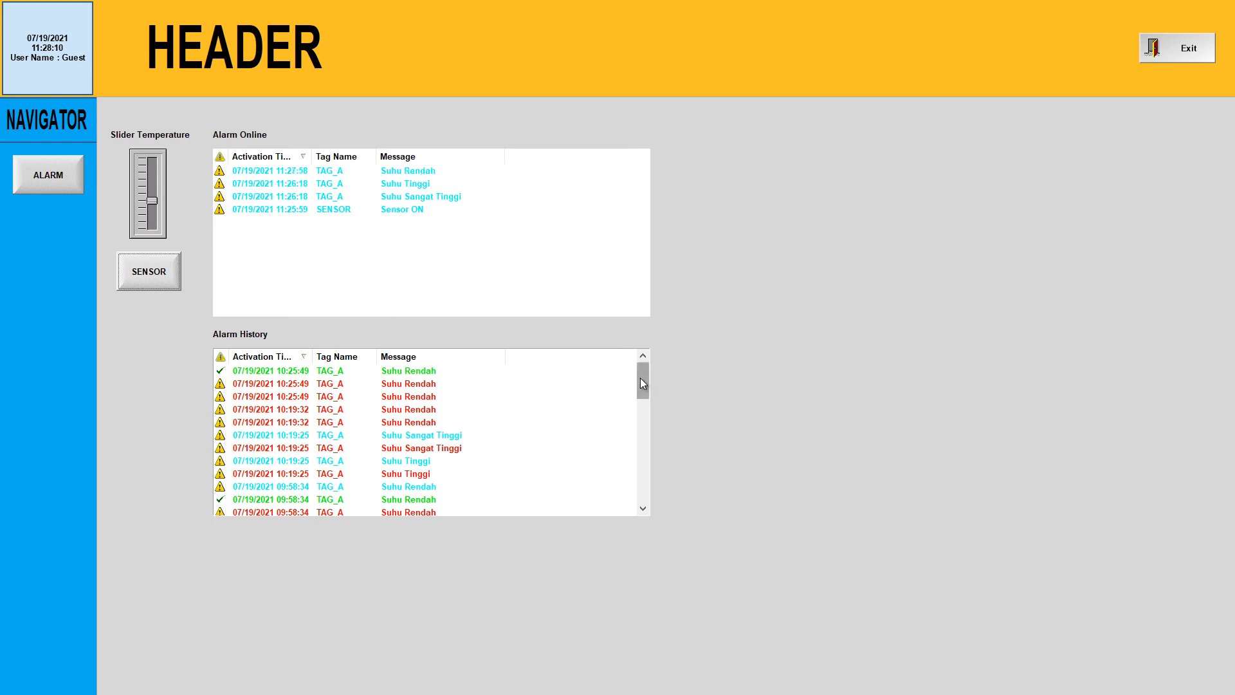
# Step: Acknowledge the "Sensor ON" alarm, and trigger and acknowledge the "Suhu Sangat Tinggi" alarm with the temperature slider at maximum
pyautogui.doubleClick(390, 210)
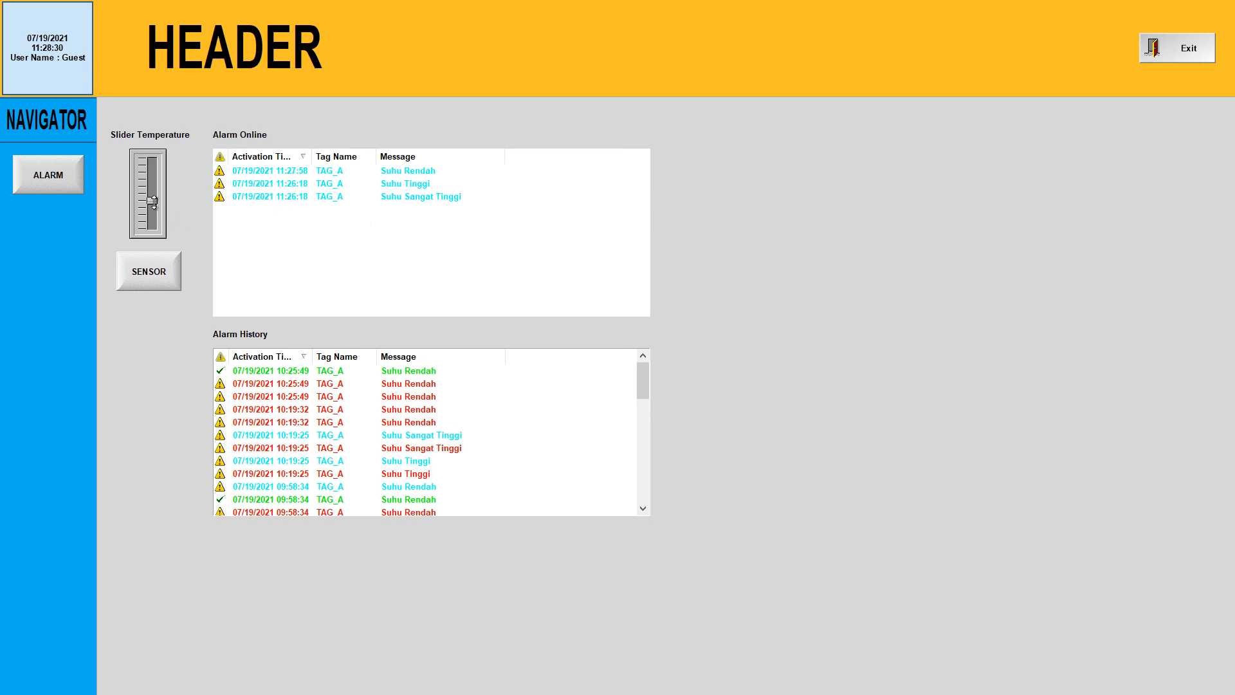
pyautogui.moveTo(152, 202); pyautogui.dragTo(153, 162)
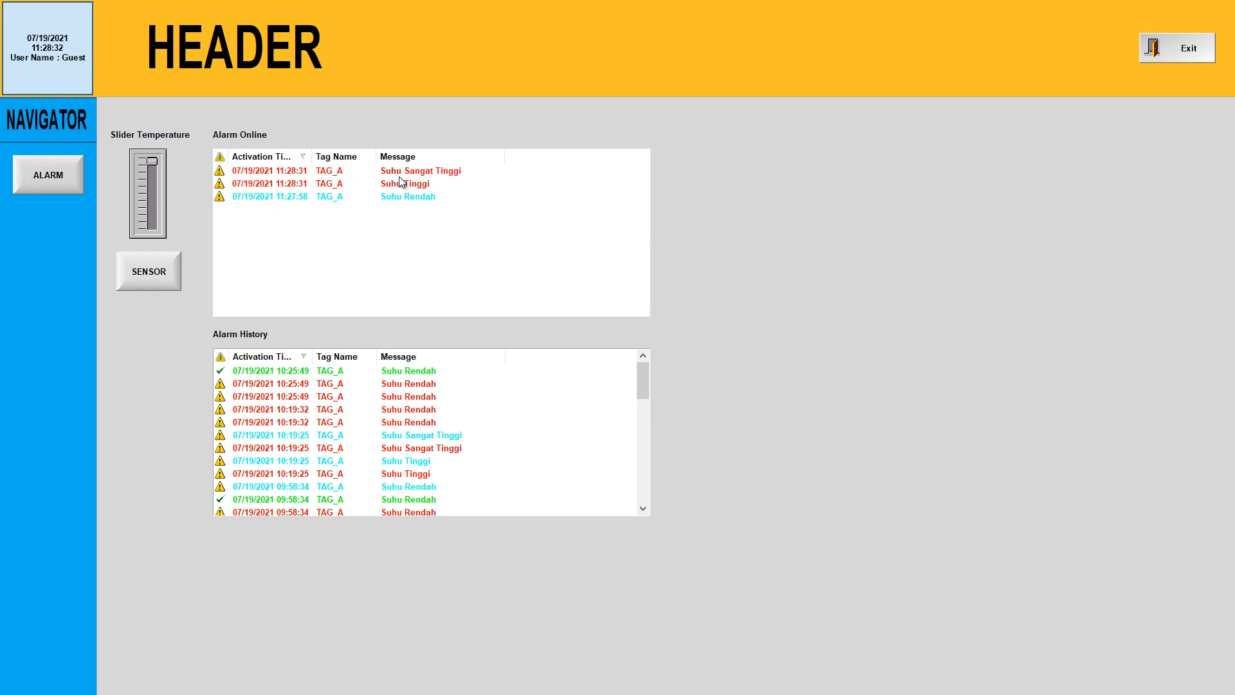
pyautogui.doubleClick(400, 175)
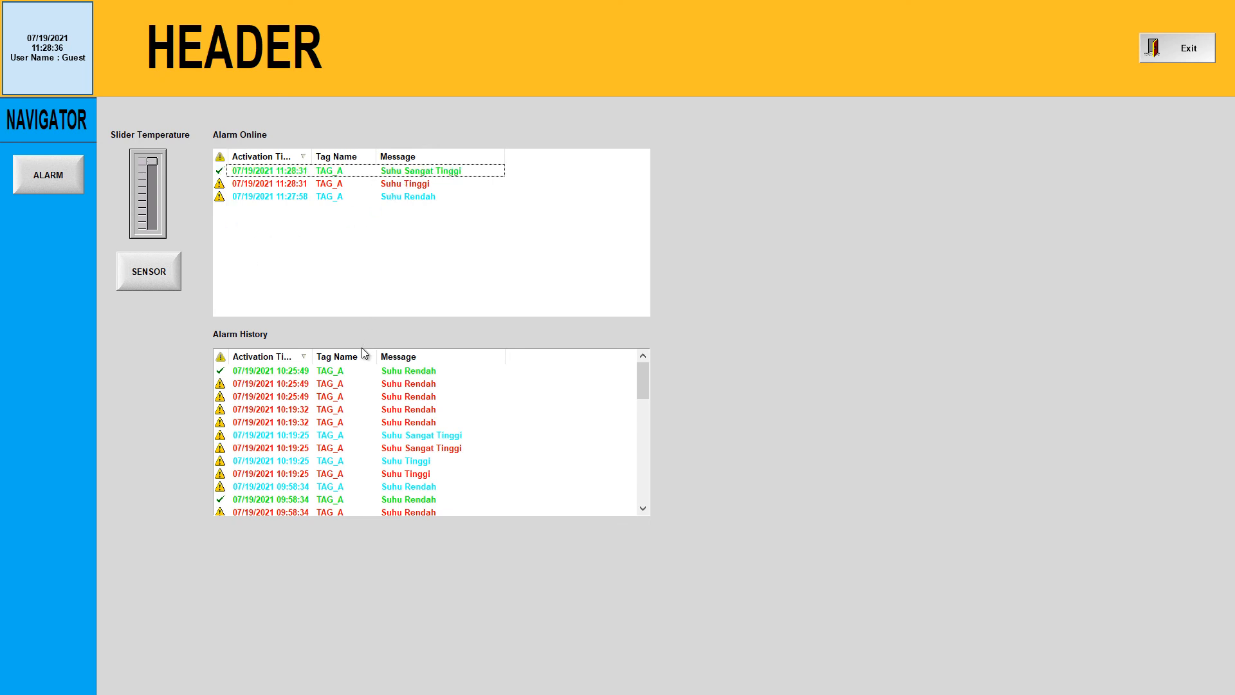
# Step: Acknowledge the remaining "Suhu Tinggi" and "Suhu Rendah" online alarms and lower the temperature slider slightly from its maximum
pyautogui.scroll(-7, 465, 431)
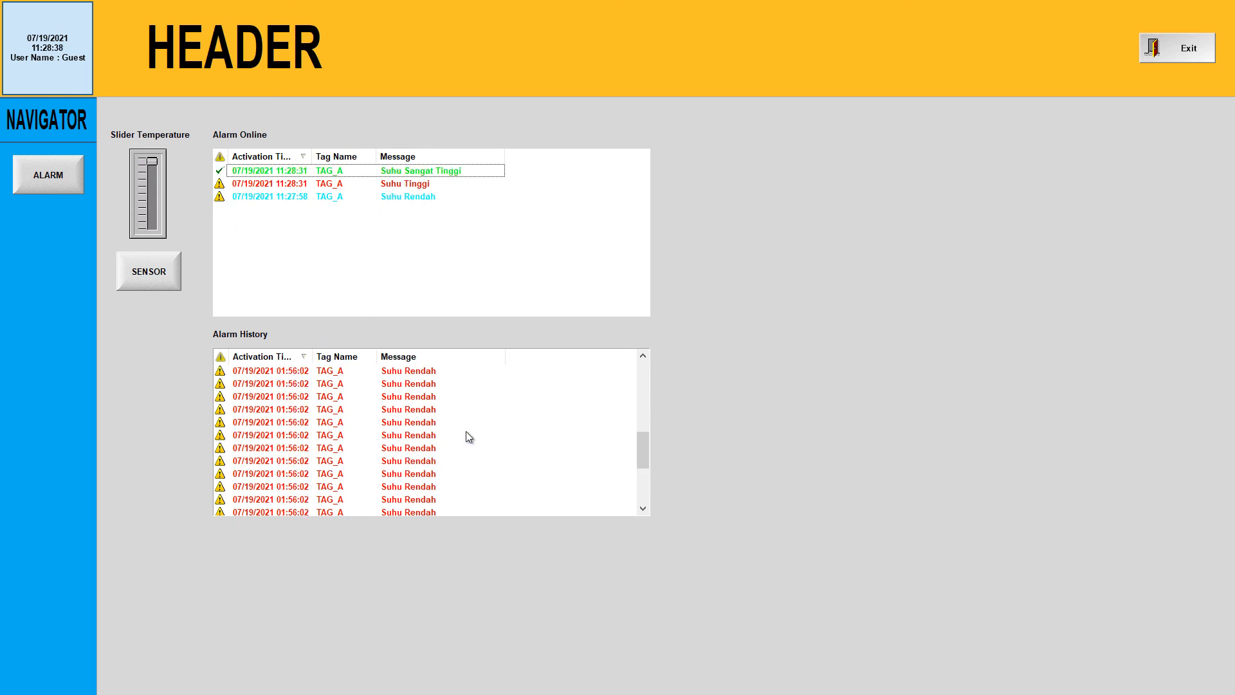
pyautogui.scroll(7, 466, 431)
pyautogui.click(433, 445)
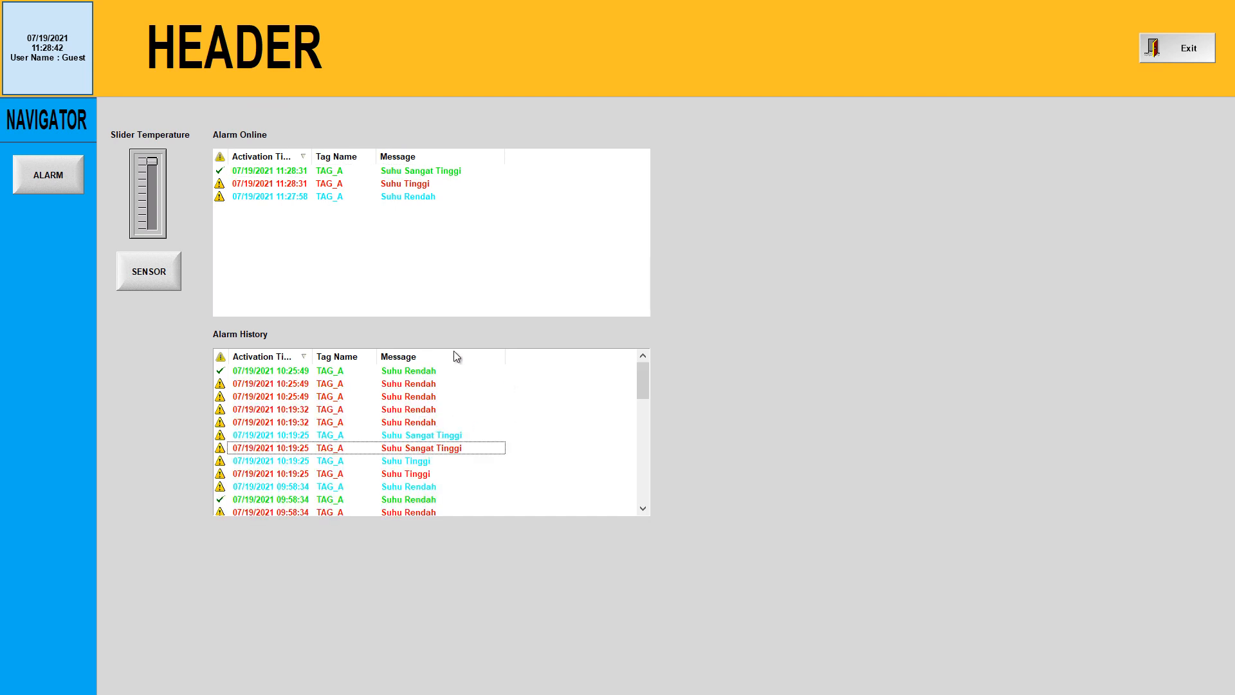
pyautogui.click(377, 187)
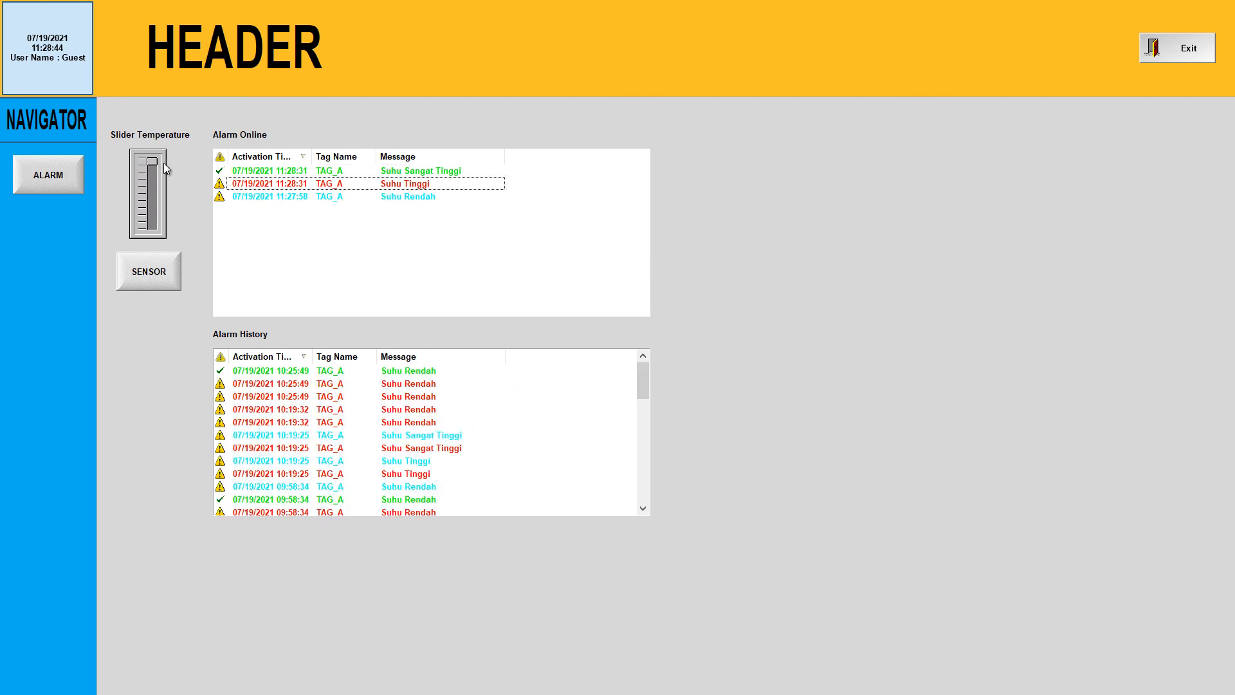
pyautogui.moveTo(151, 161); pyautogui.dragTo(149, 171)
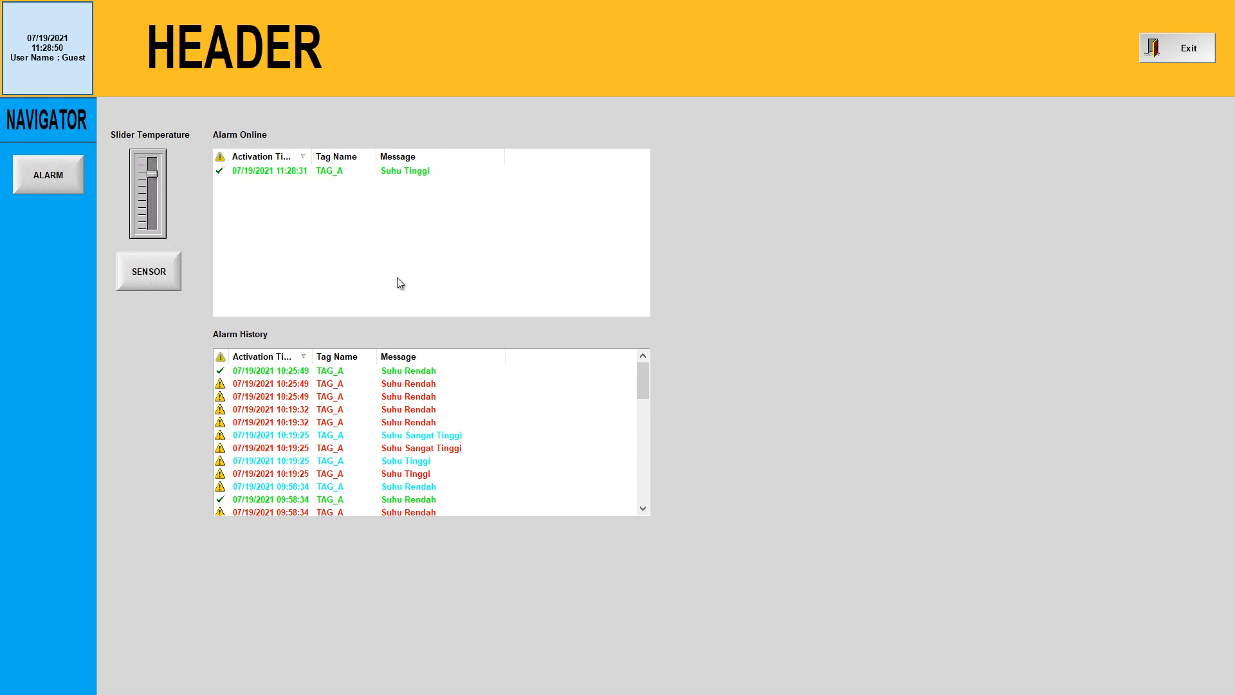
# Step: Trigger new online alarms by lowering the temperature slider to its minimum and switching the sensor on
pyautogui.moveTo(151, 173); pyautogui.dragTo(146, 224)
pyautogui.click(143, 277)
pyautogui.click(143, 277)
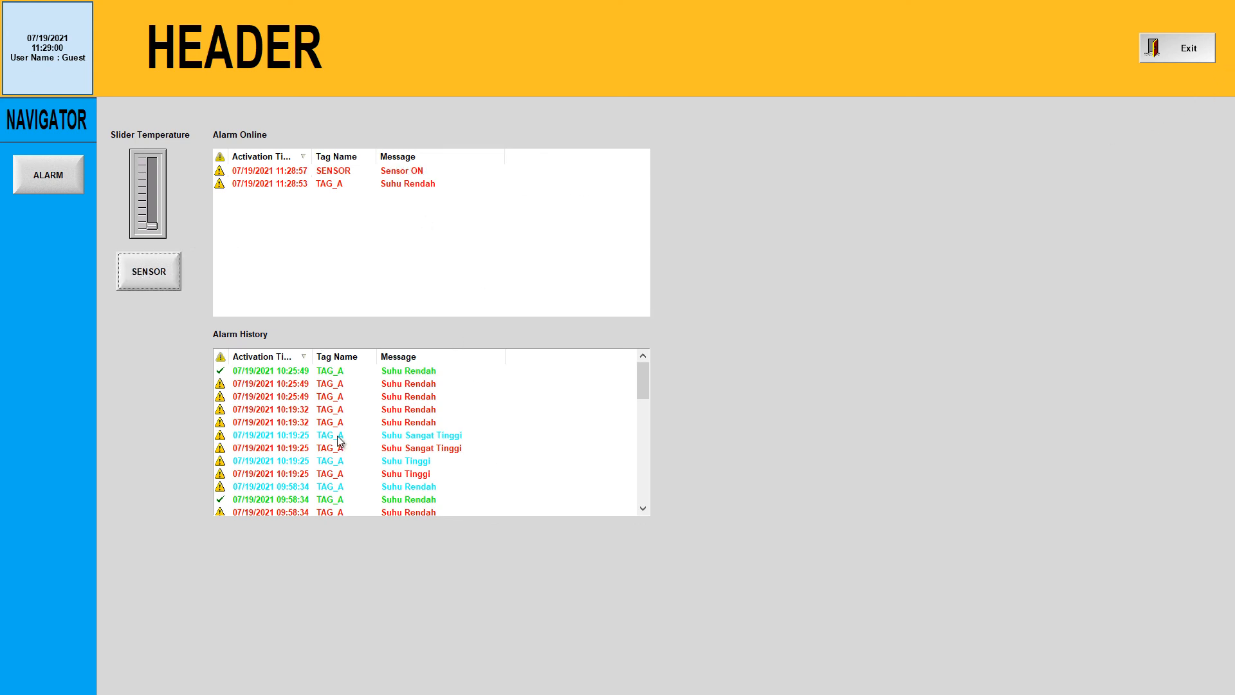
# Step: Exit the running alarm application
pyautogui.click(343, 413)
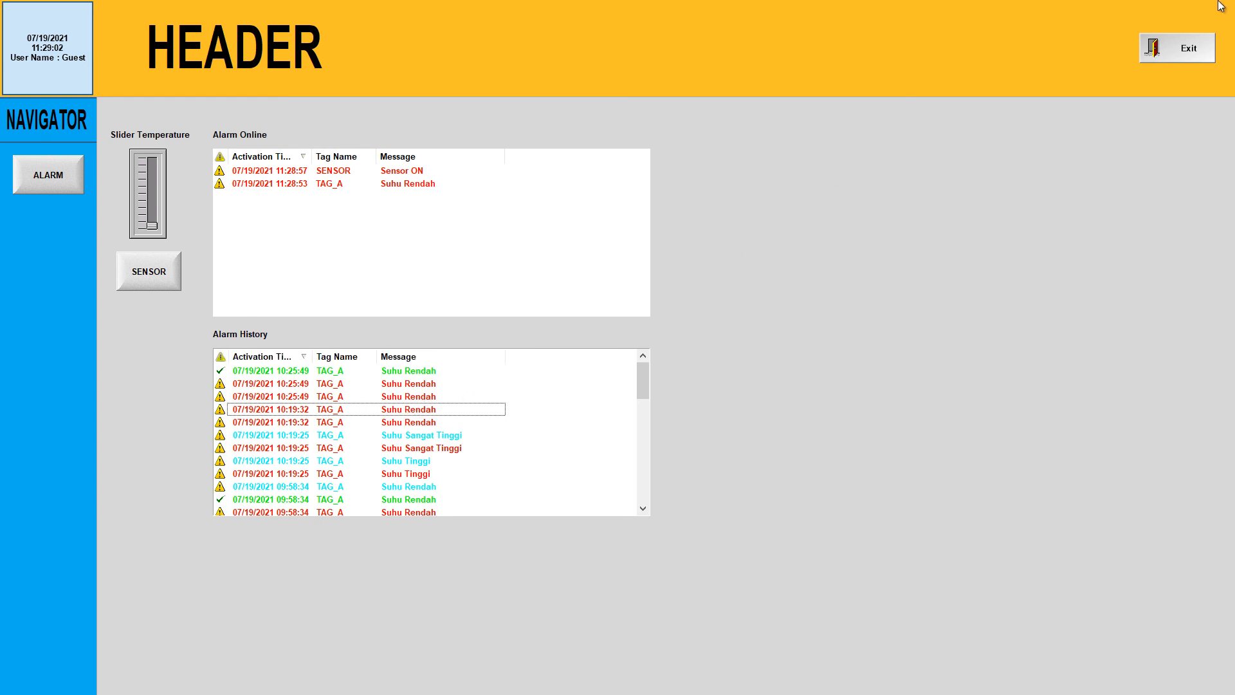
pyautogui.click(1185, 52)
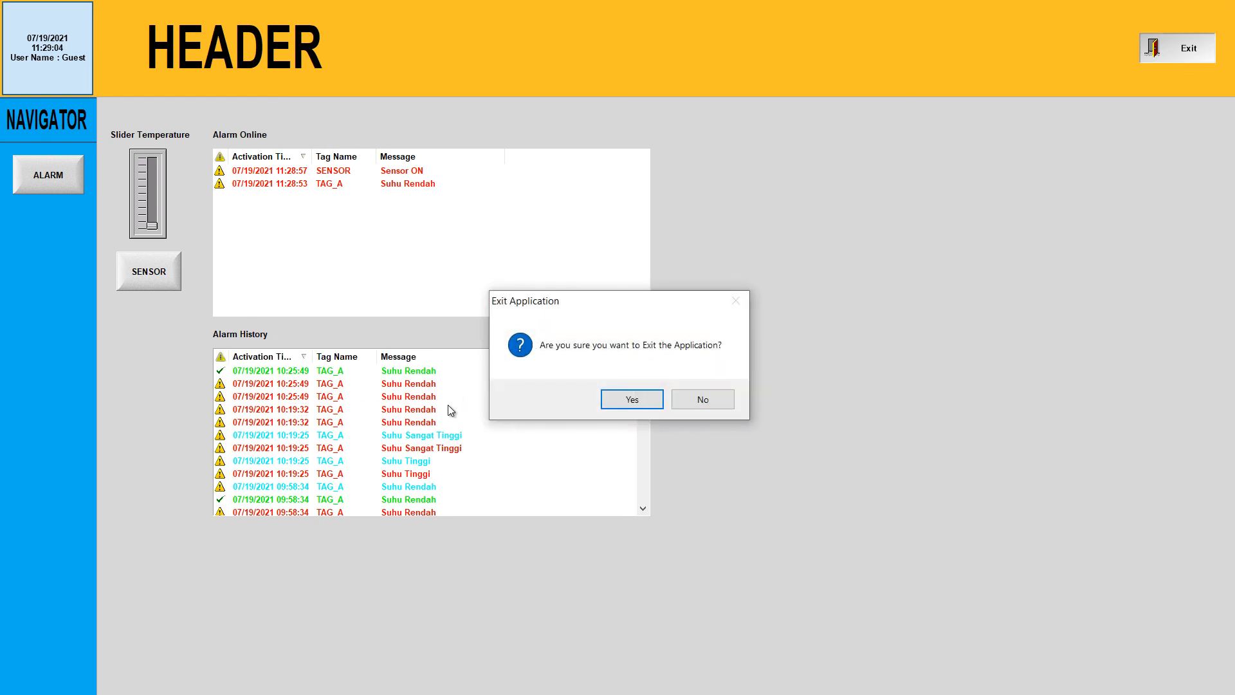
pyautogui.click(615, 399)
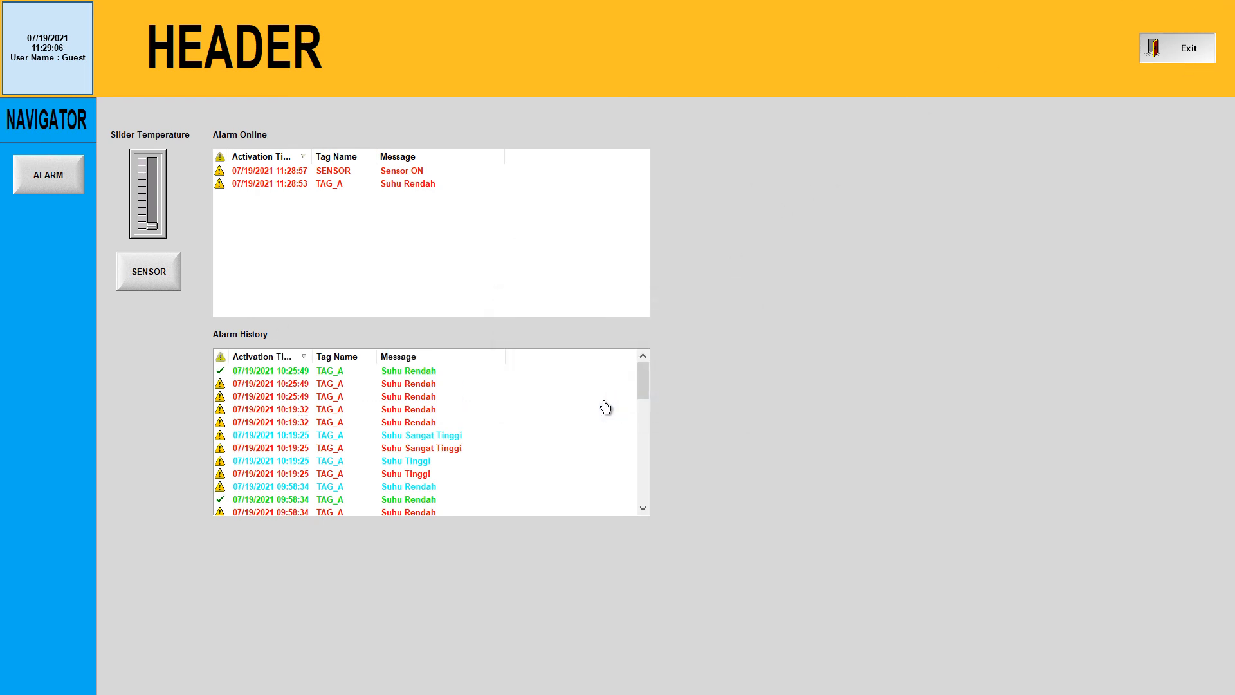